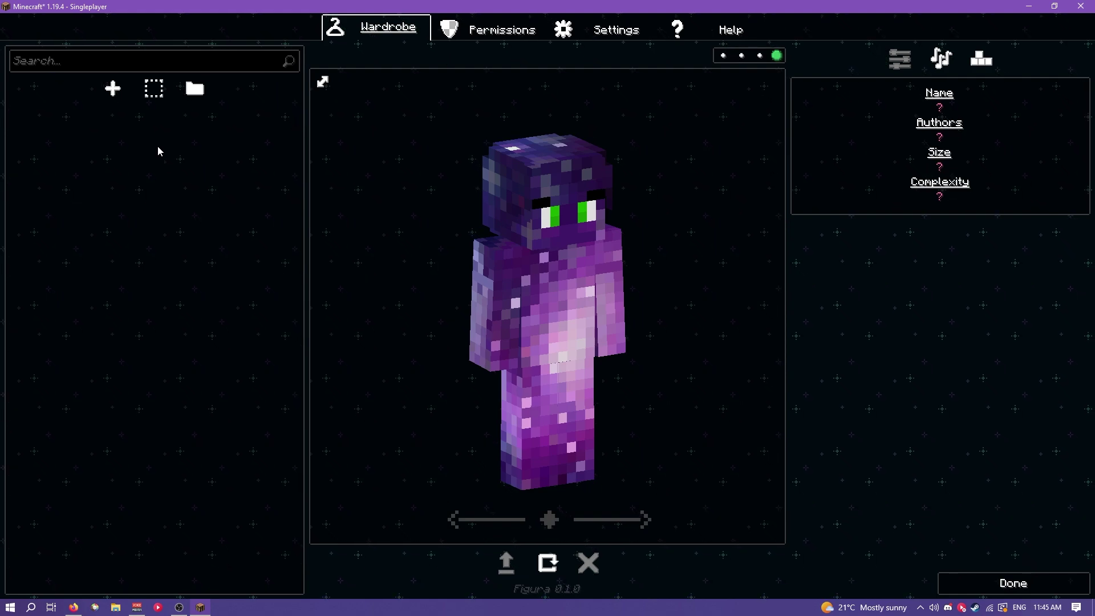
Start creating a new avatar and name it "Example Avatar"
click(109, 94)
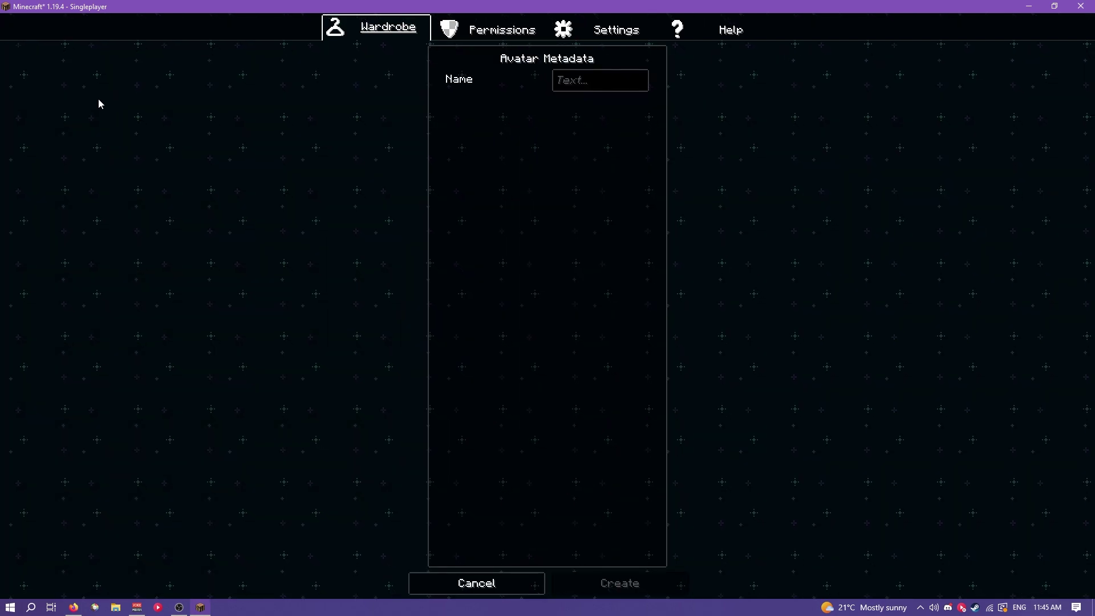
click(598, 76)
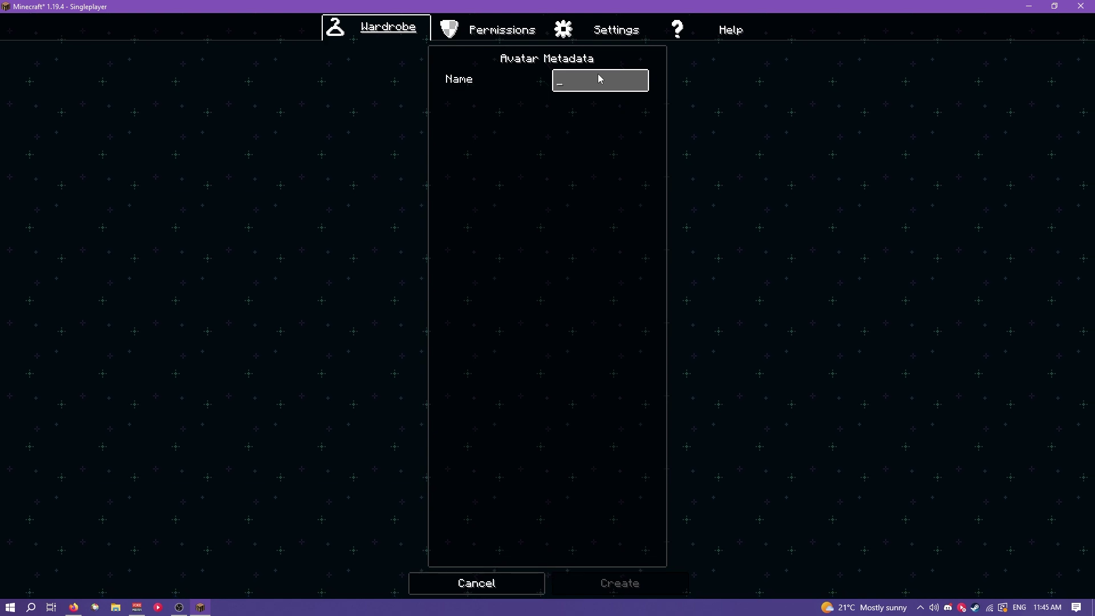
text(Exa)
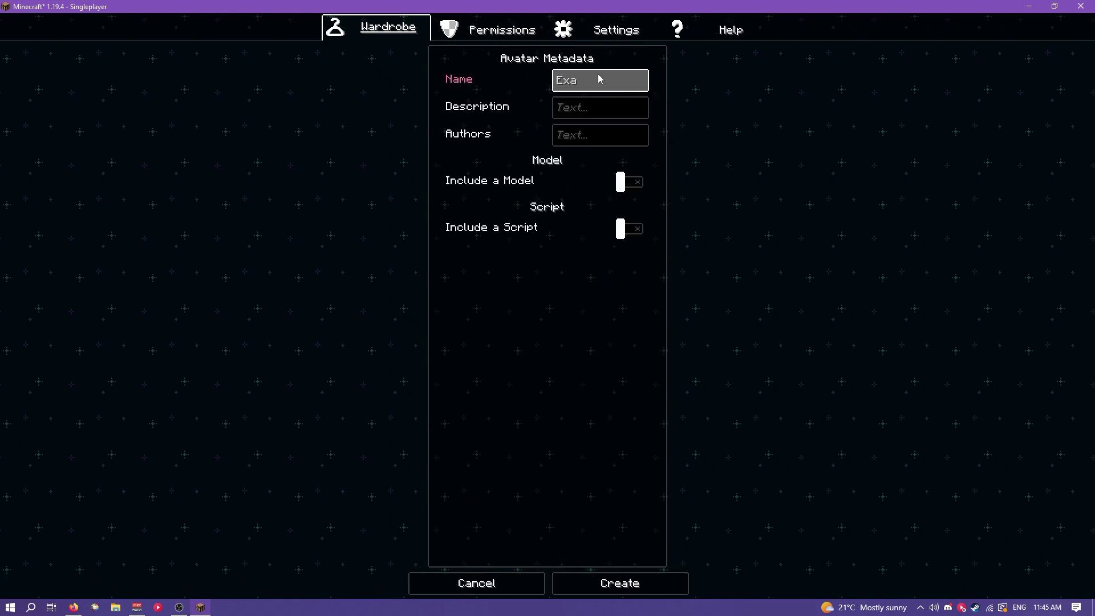
text(mple Avatar)
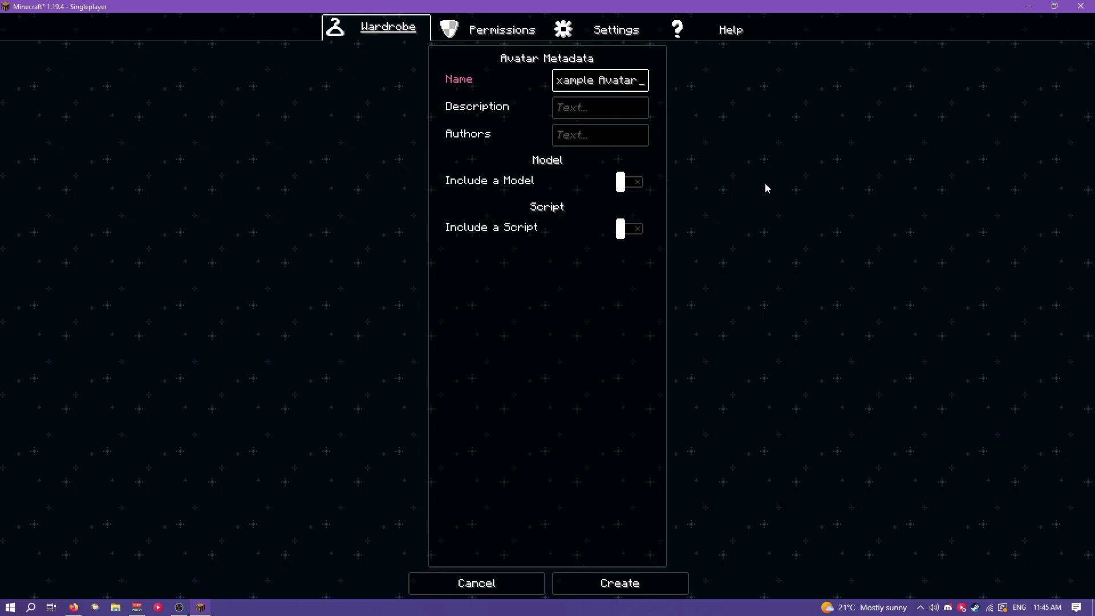
Set the avatar's description to "This is an example" and fill in two author names separated by a comma
click(595, 107)
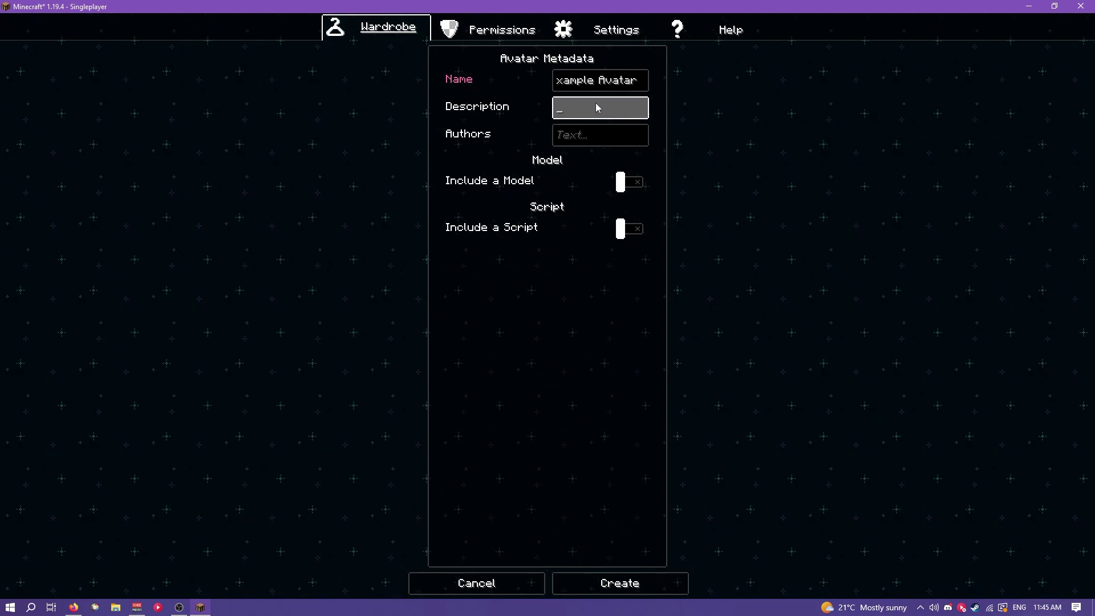
text(This is a)
text(n exampl)
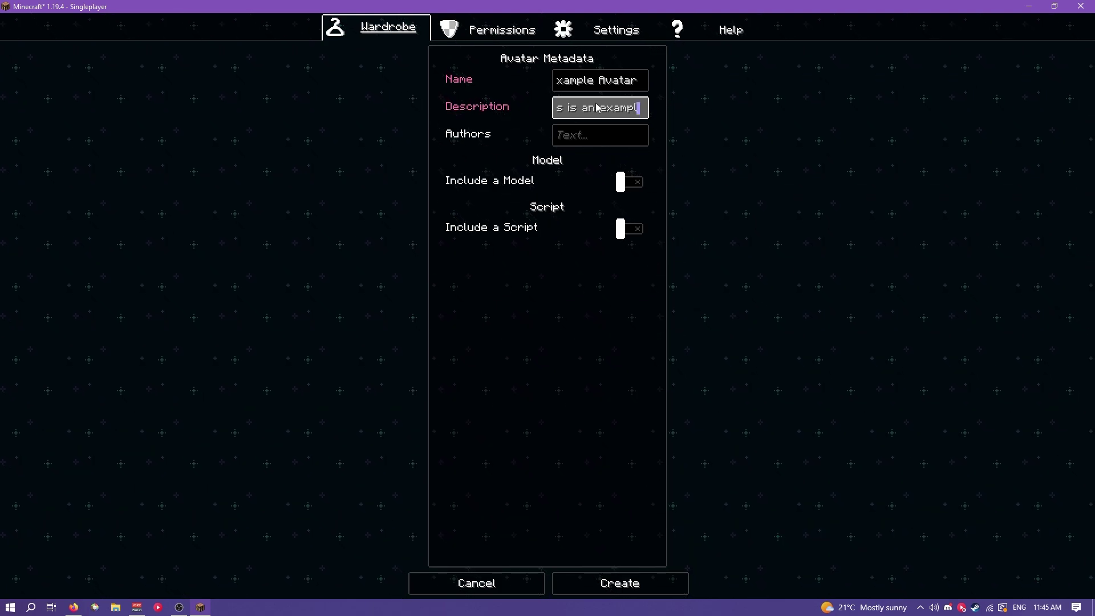
click(607, 130)
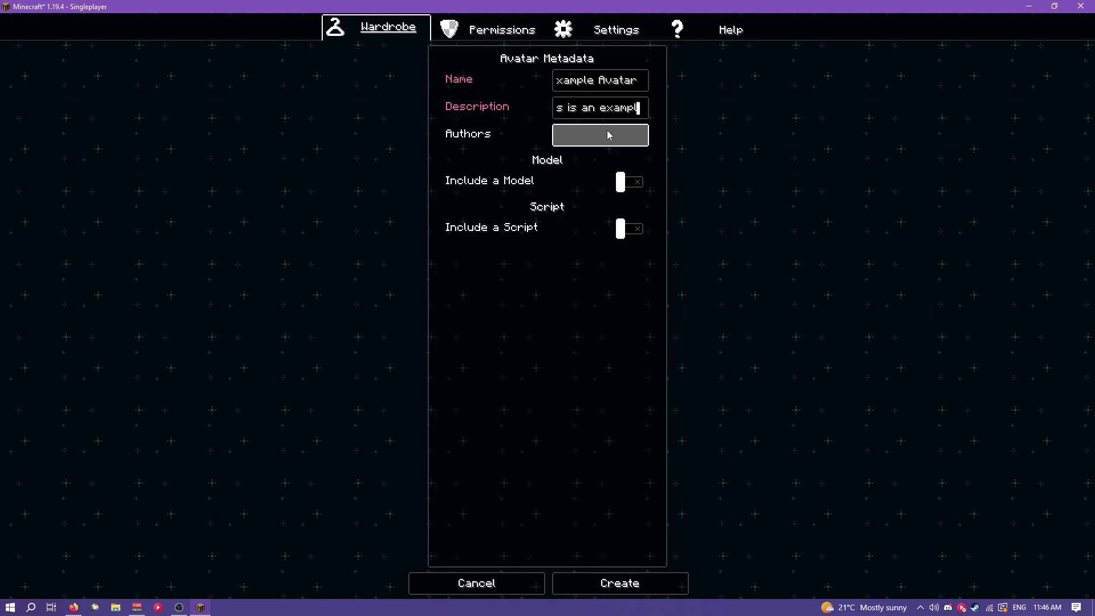
text(Chloe,)
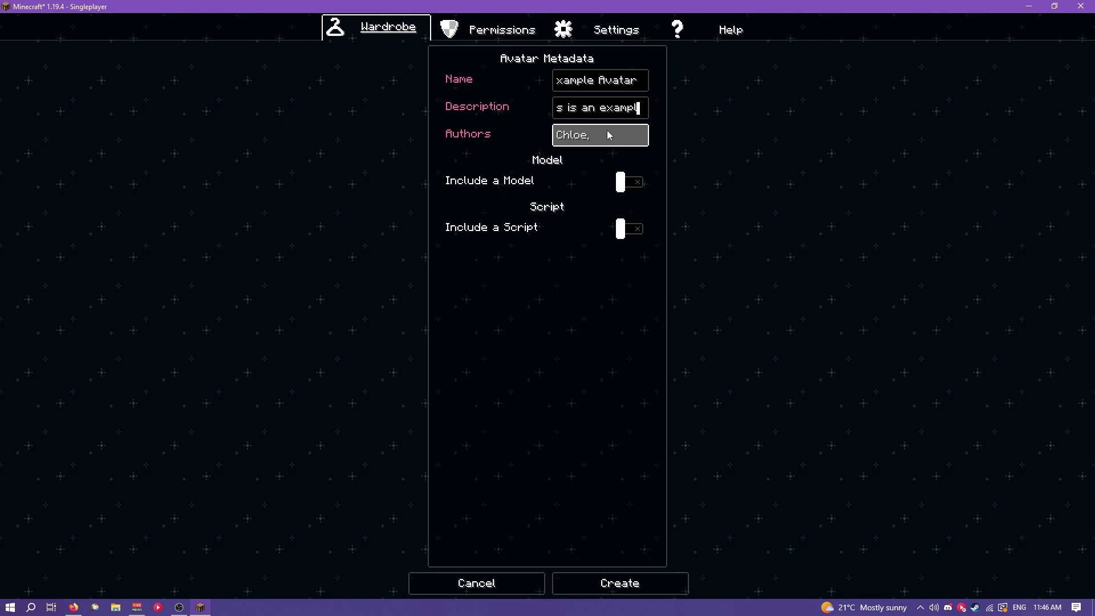
text( Chloe2)
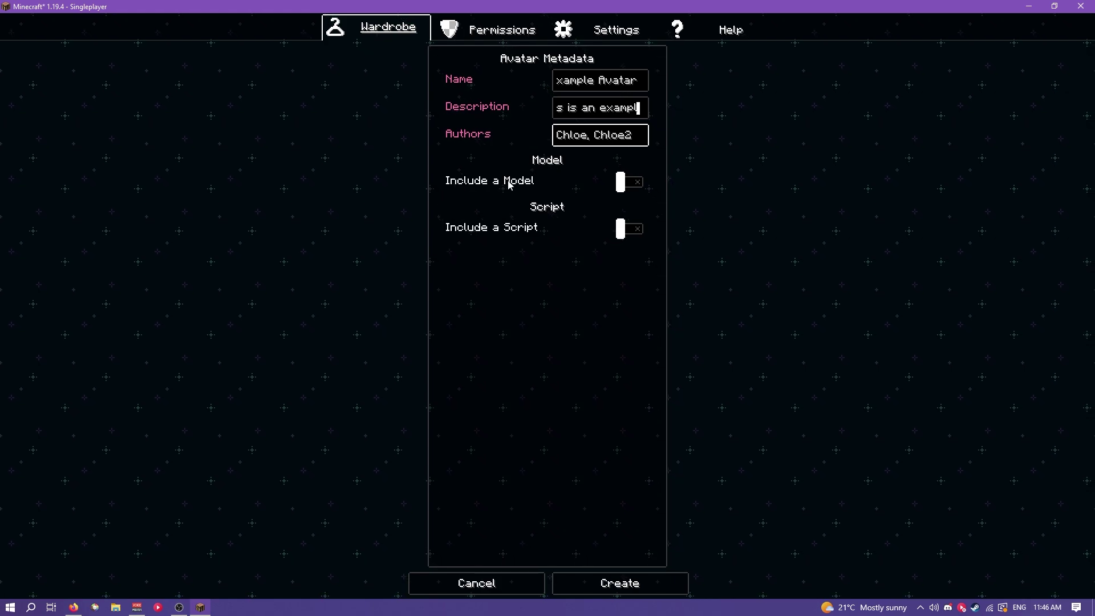
Include a custom player model with the Held Items, Spyglass, Head Item and Parrots pivots enabled
click(628, 183)
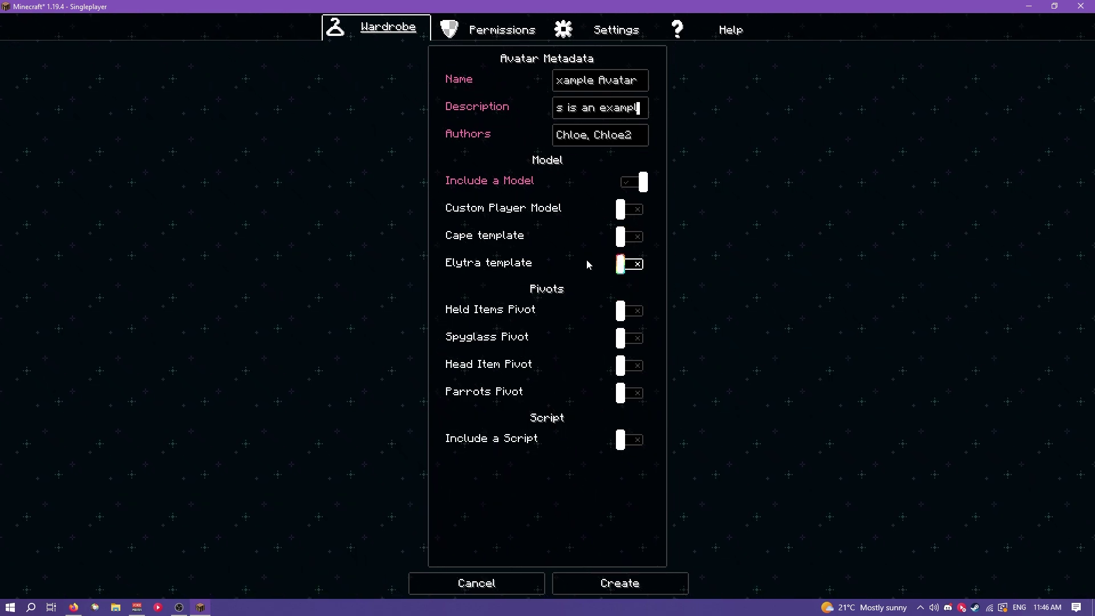
click(637, 210)
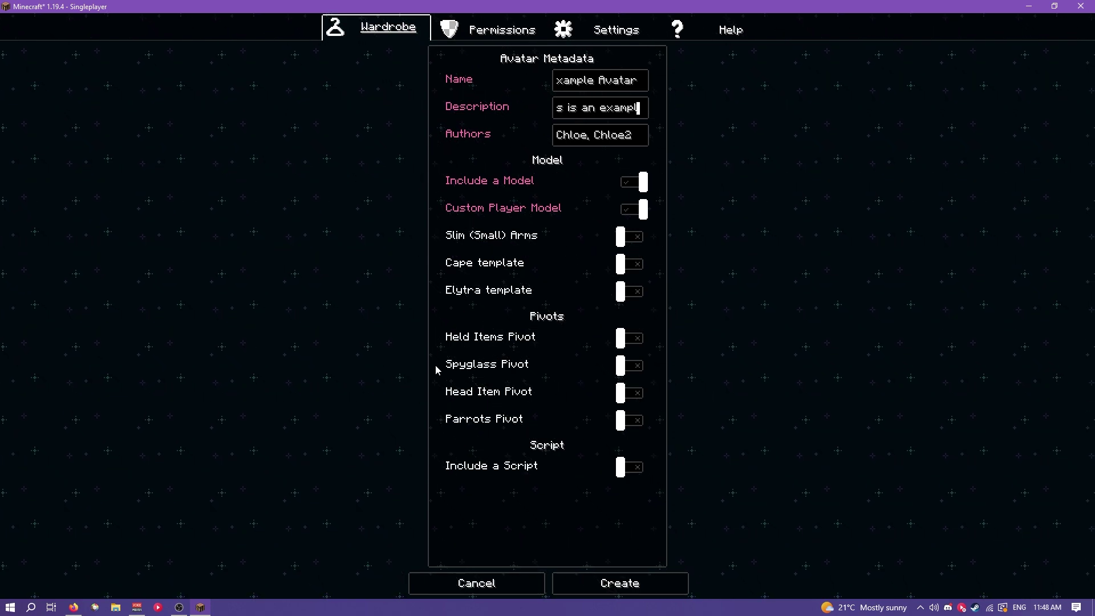
click(632, 343)
click(630, 365)
click(629, 392)
click(629, 420)
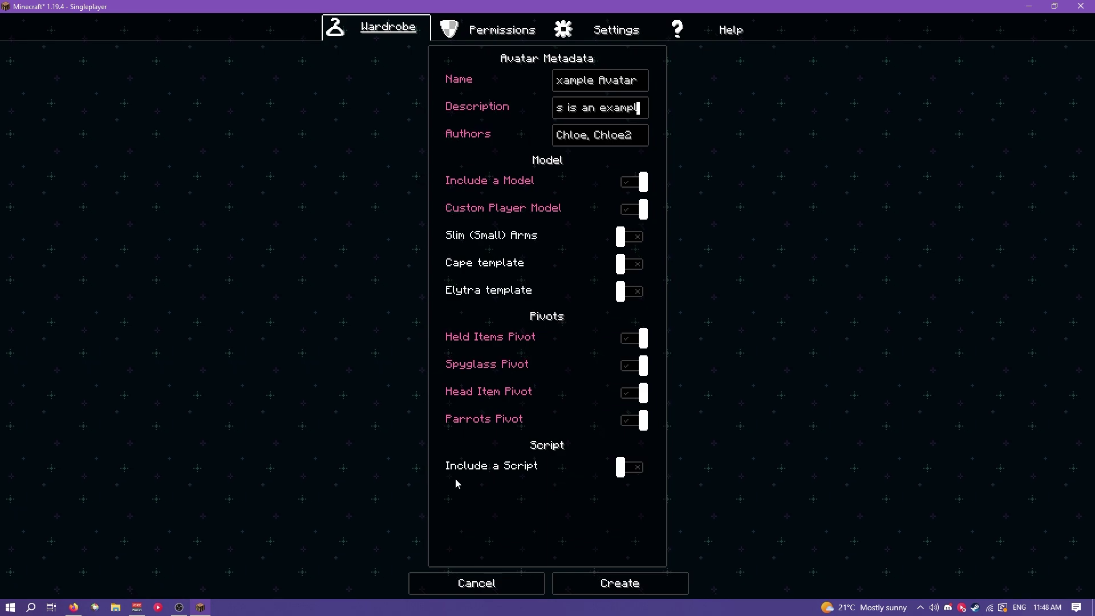
Include a script that hides the vanilla player, and create the avatar
click(630, 468)
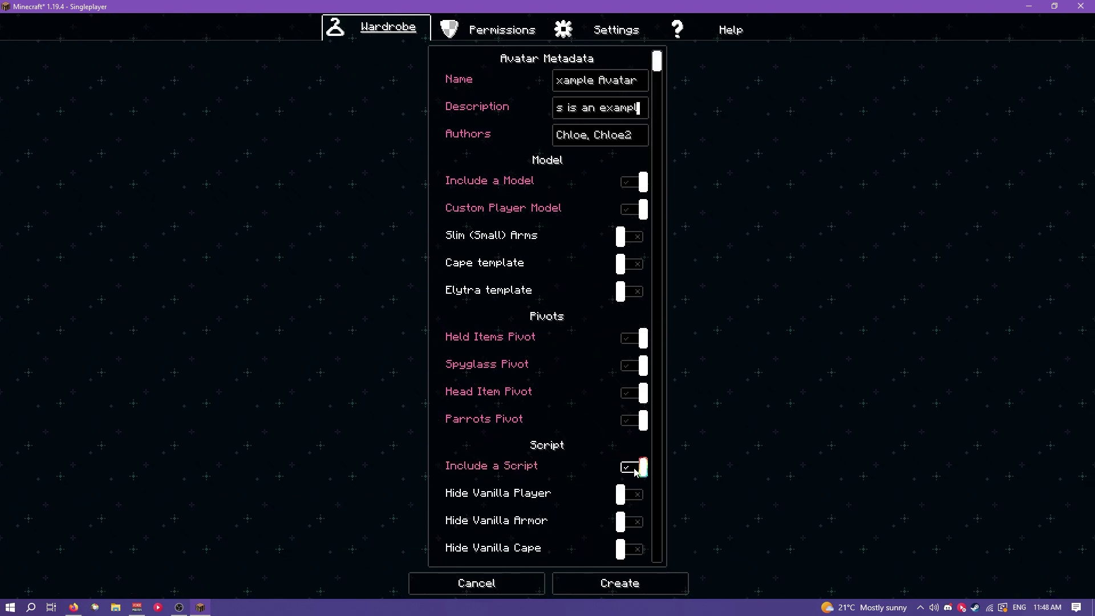
scroll(552, 481, down, 1)
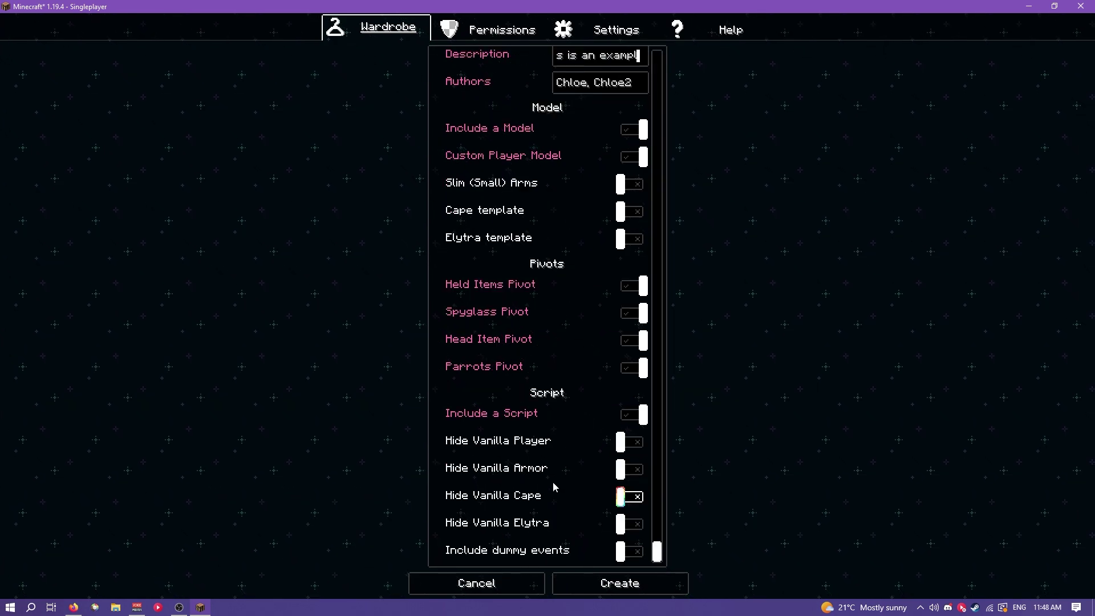
click(630, 444)
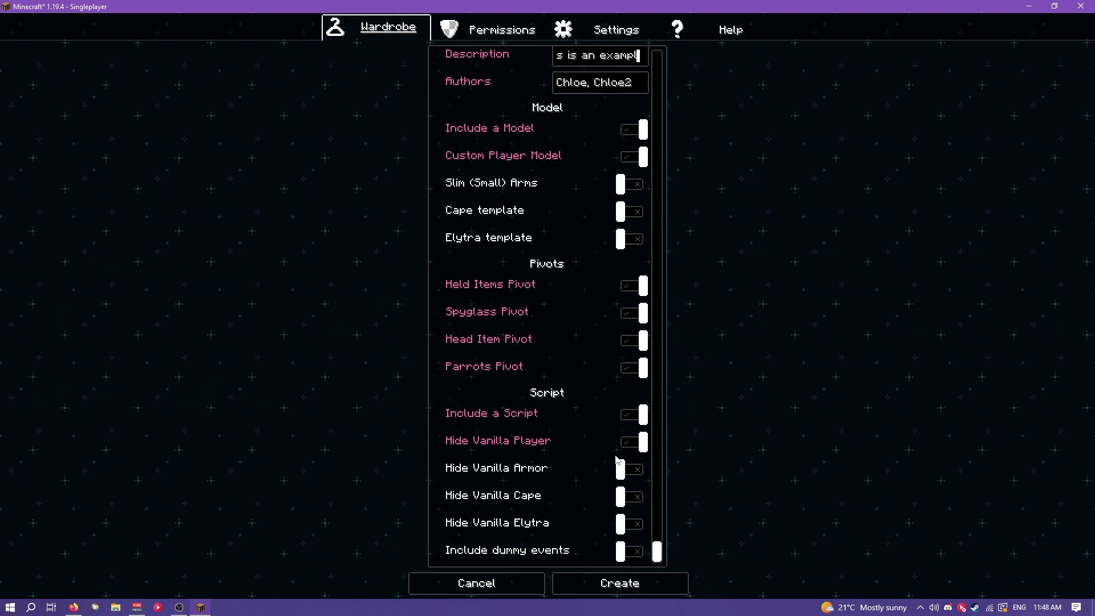
scroll(553, 209, up, 1)
scroll(504, 238, down, 1)
click(629, 592)
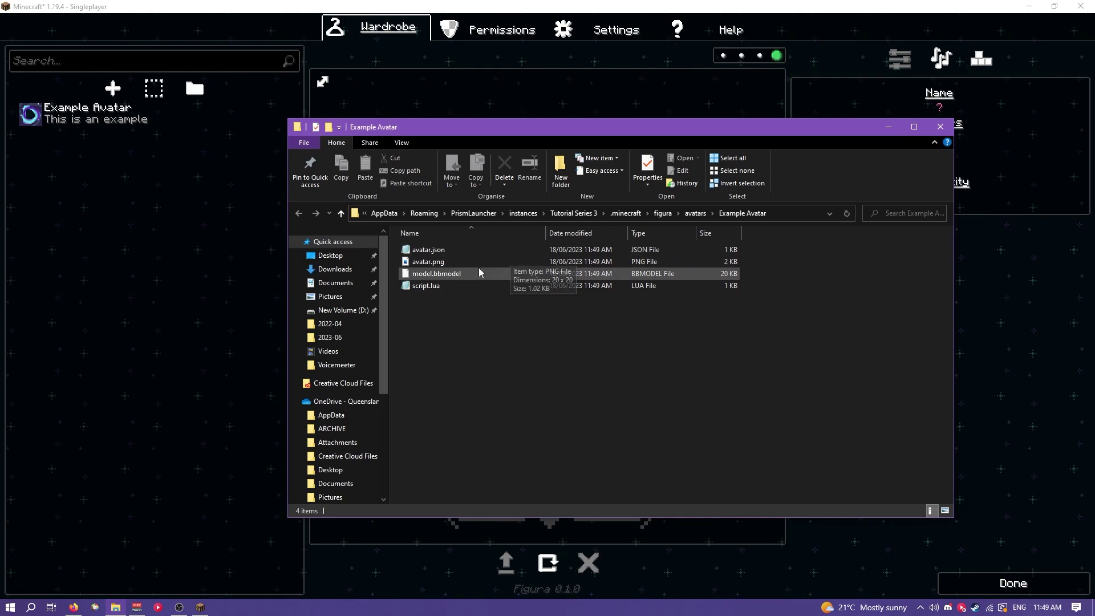
Equip Example Avatar from the wardrobe and return to the world to walk around with it
click(168, 224)
click(134, 114)
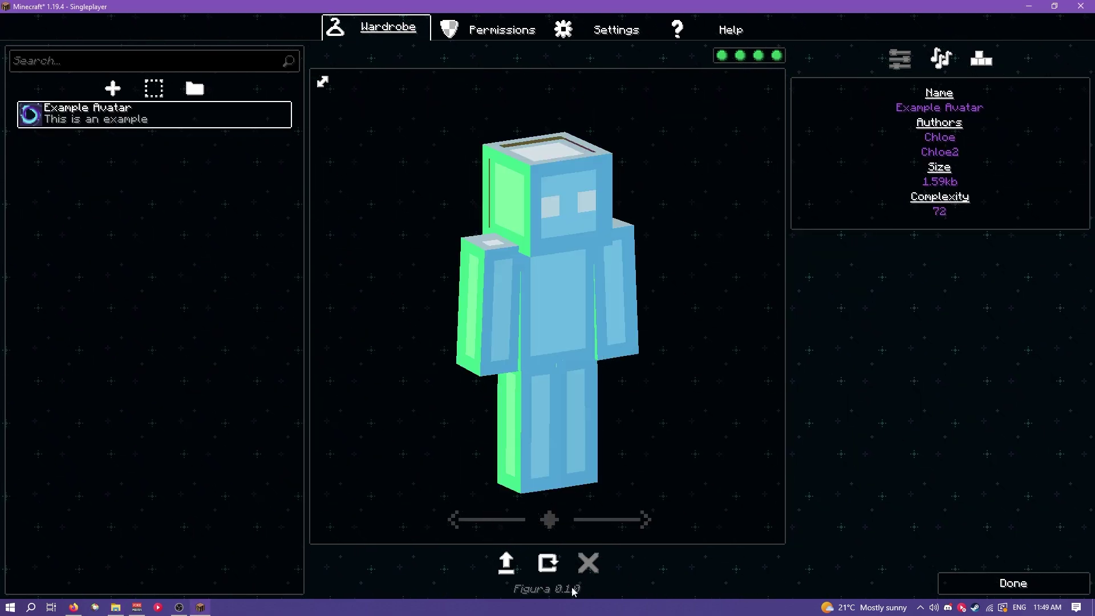
key(Escape)
key(w)
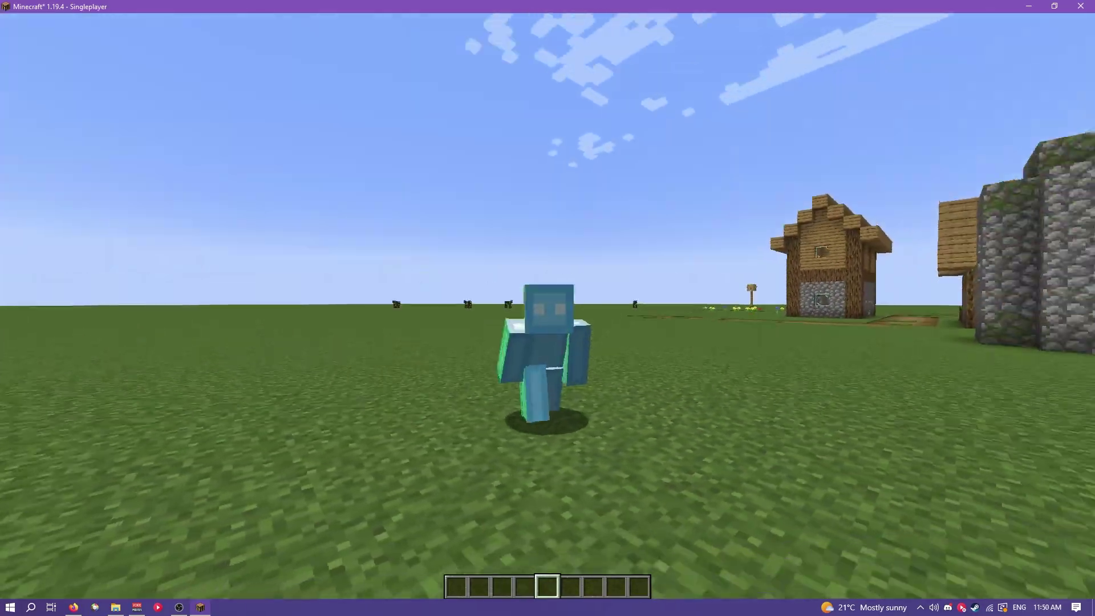
Reopen the Figura wardrobe from the game menu and examine the equipped avatar's preview from several angles
key(Escape)
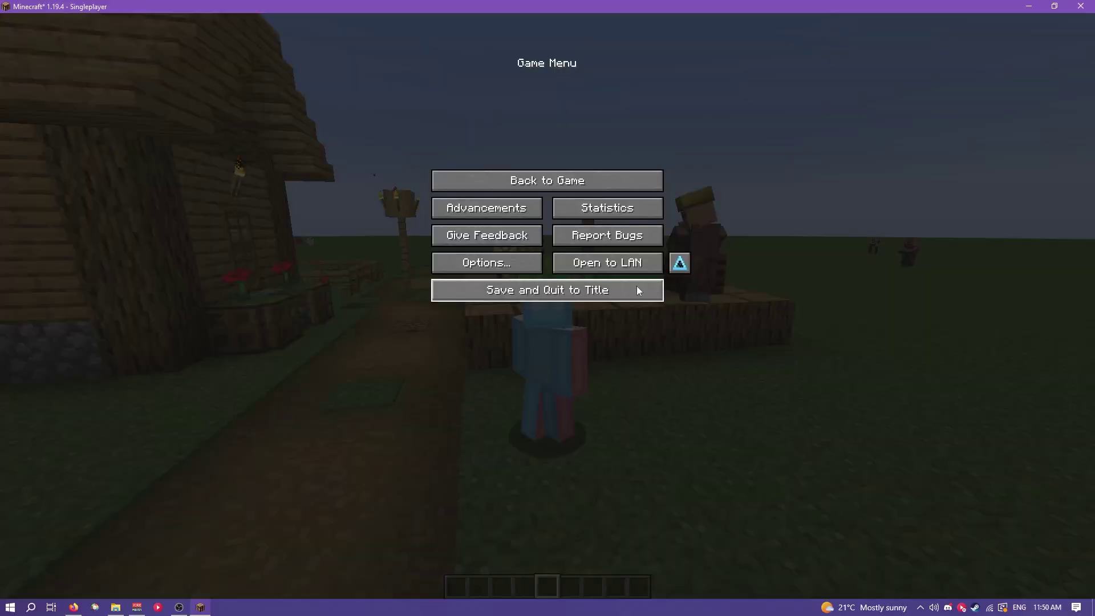
click(679, 262)
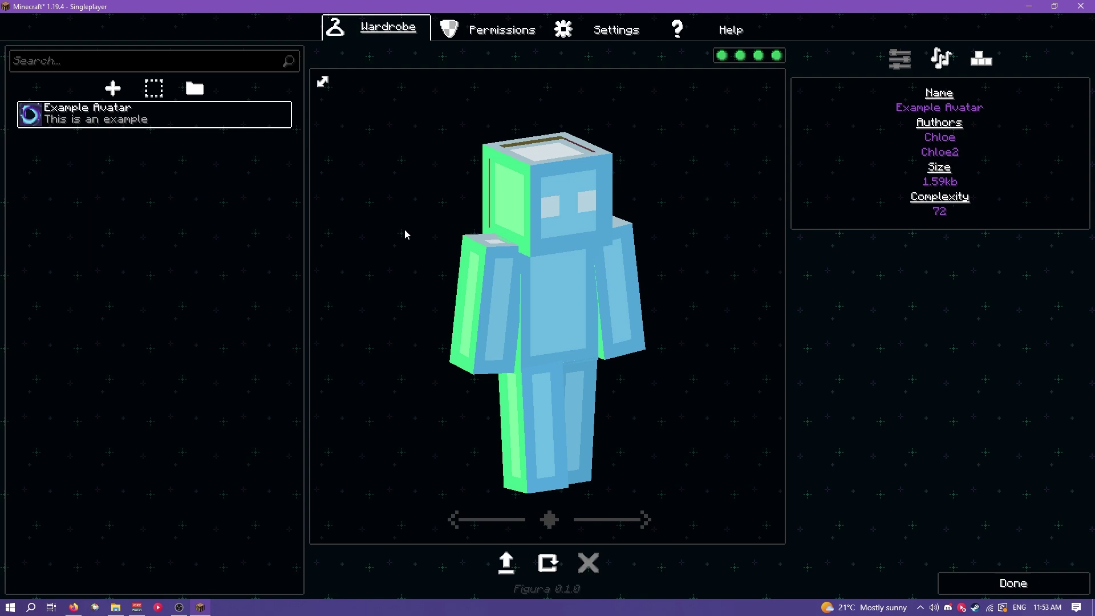
drag(696, 182, 626, 172)
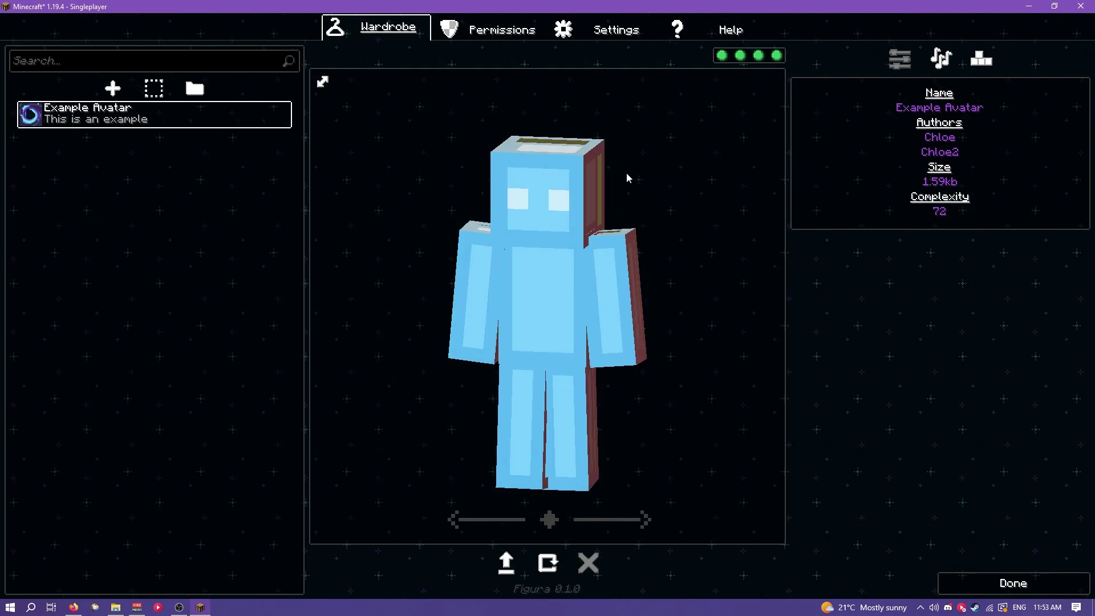
drag(539, 186, 999, 188)
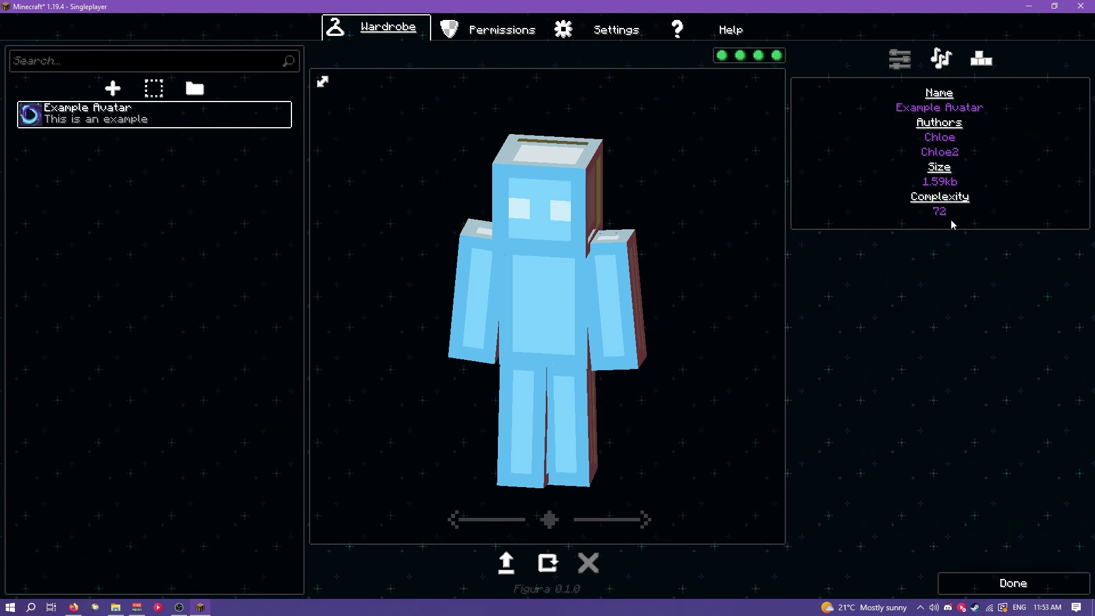
drag(667, 334, 727, 364)
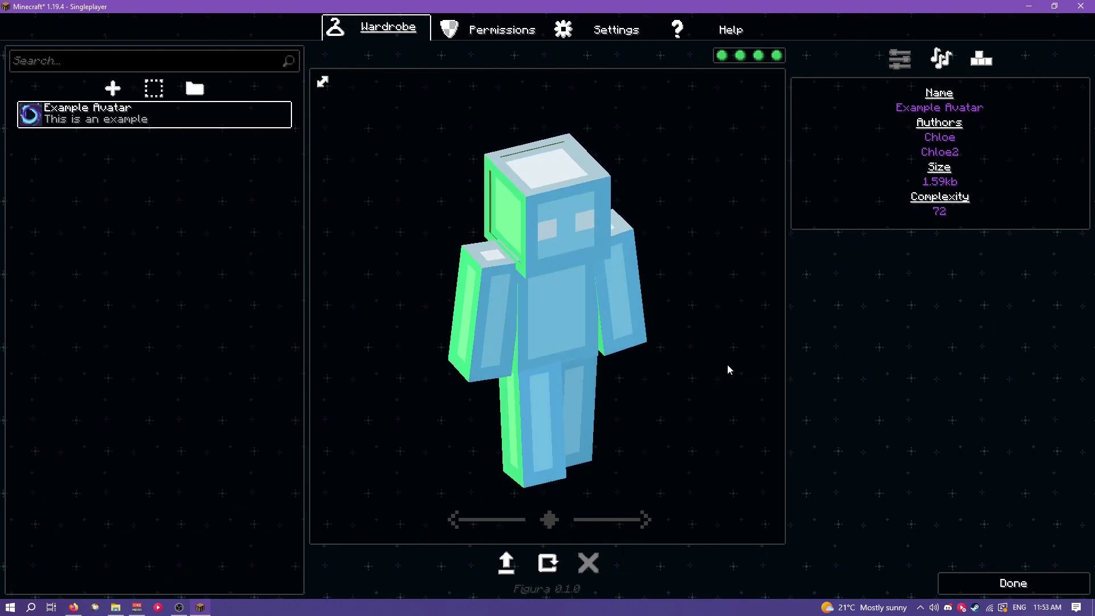
drag(675, 259, 618, 257)
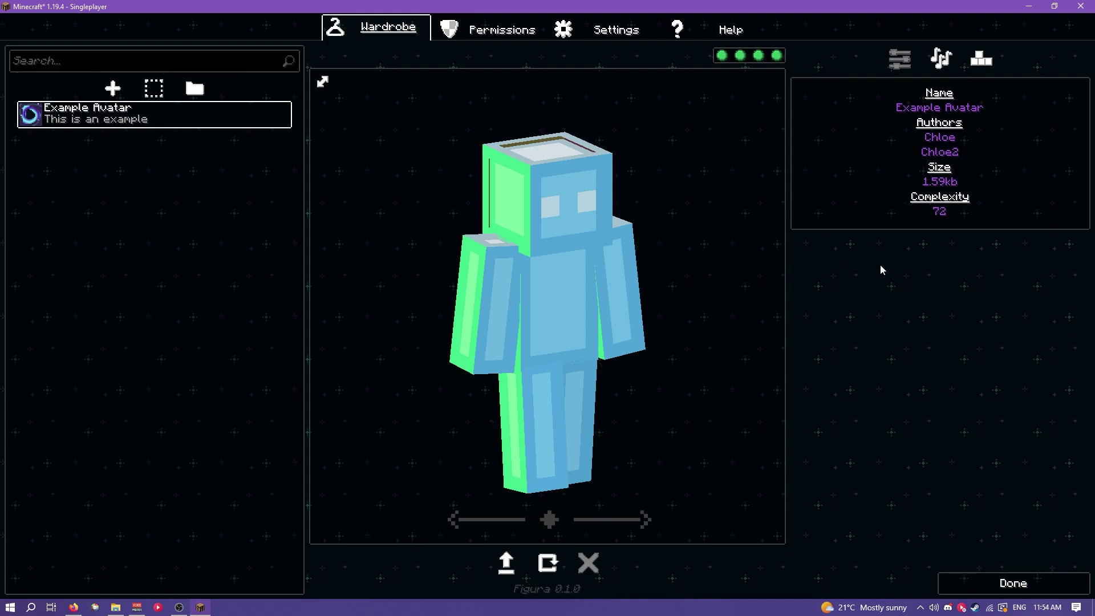
Examine the detailed permission limits of the Default, High and Max levels, such as Max Complexity, and return to the wardrobe
click(456, 29)
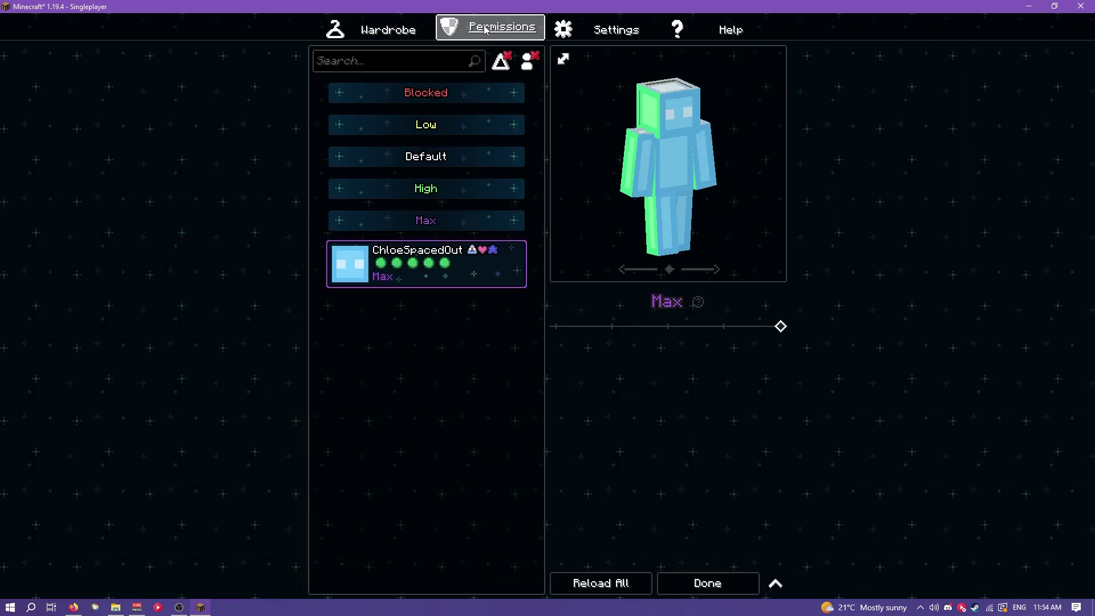
click(462, 162)
click(775, 583)
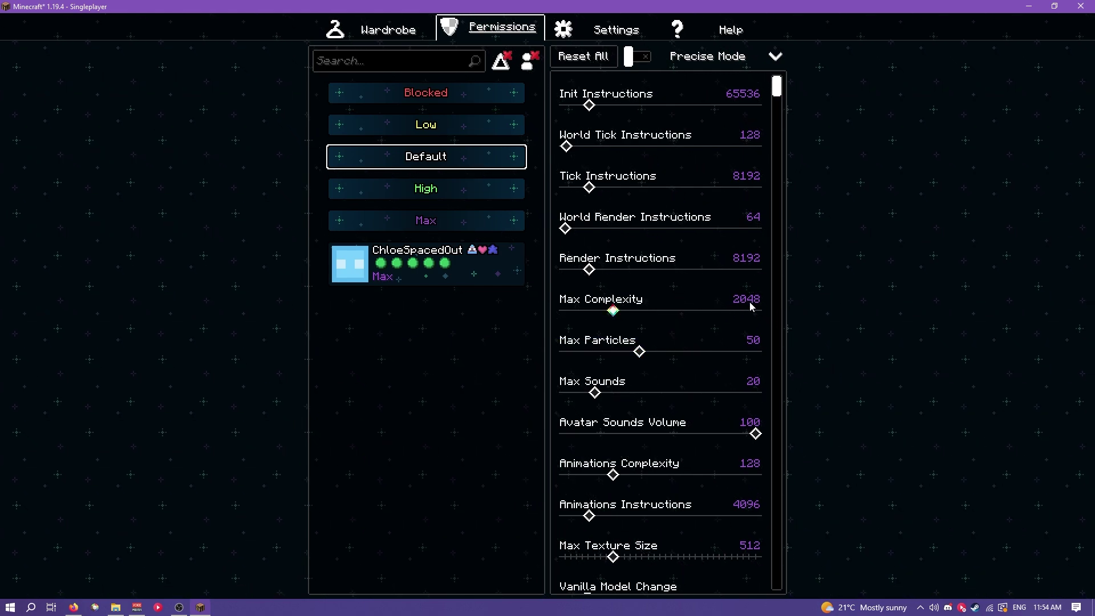
click(444, 196)
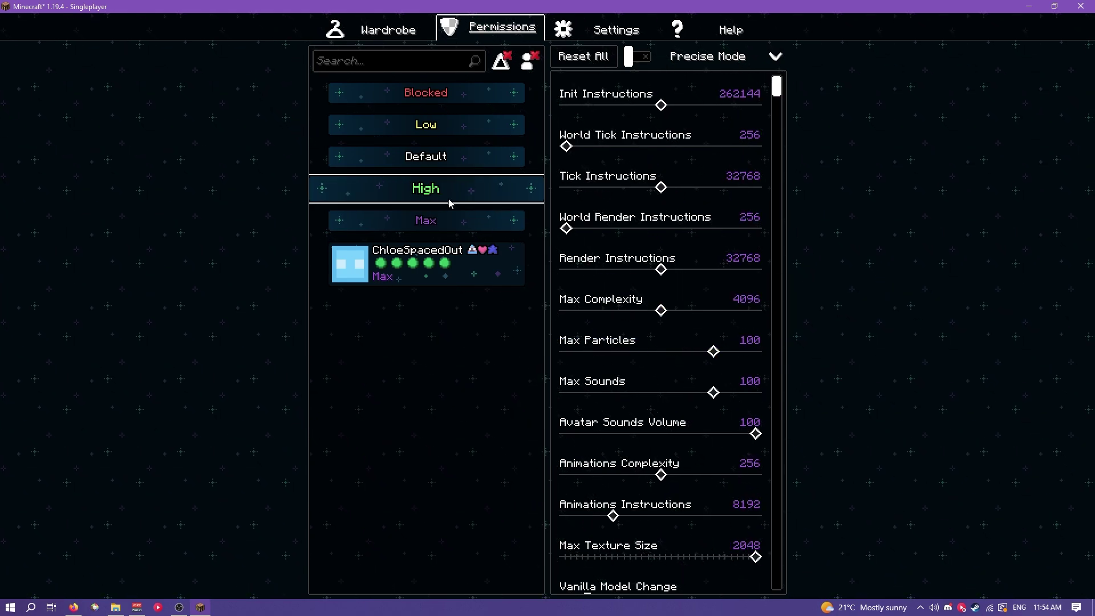
click(439, 222)
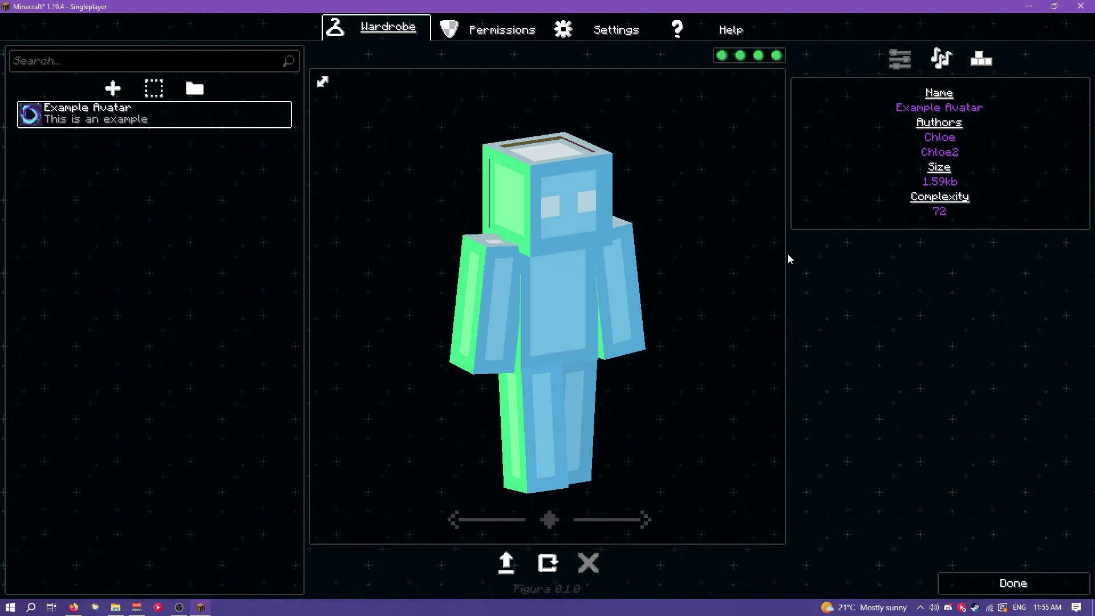
click(500, 31)
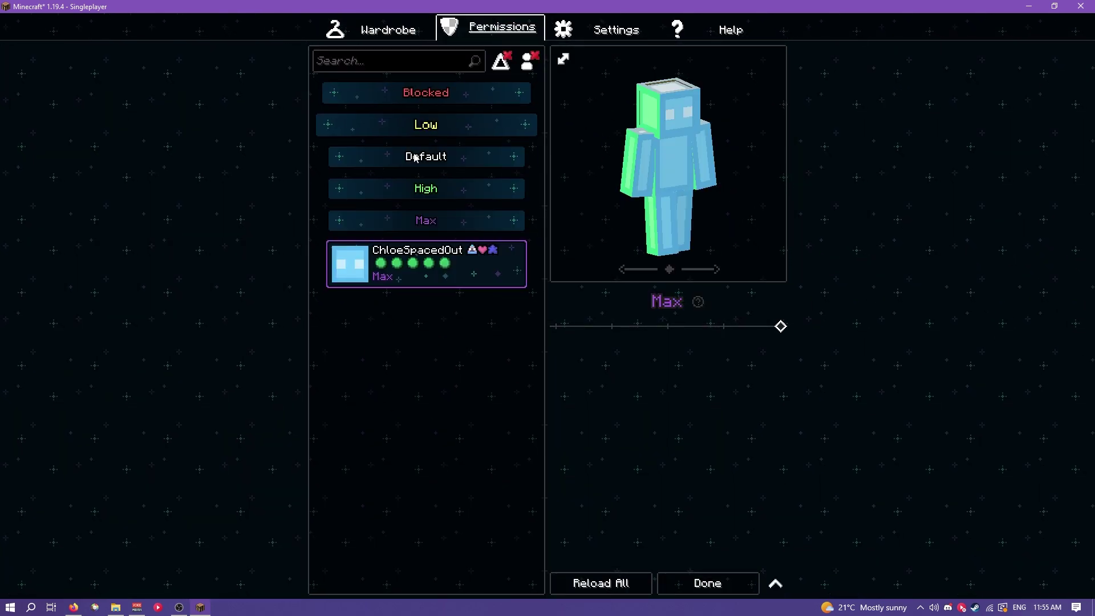
click(402, 24)
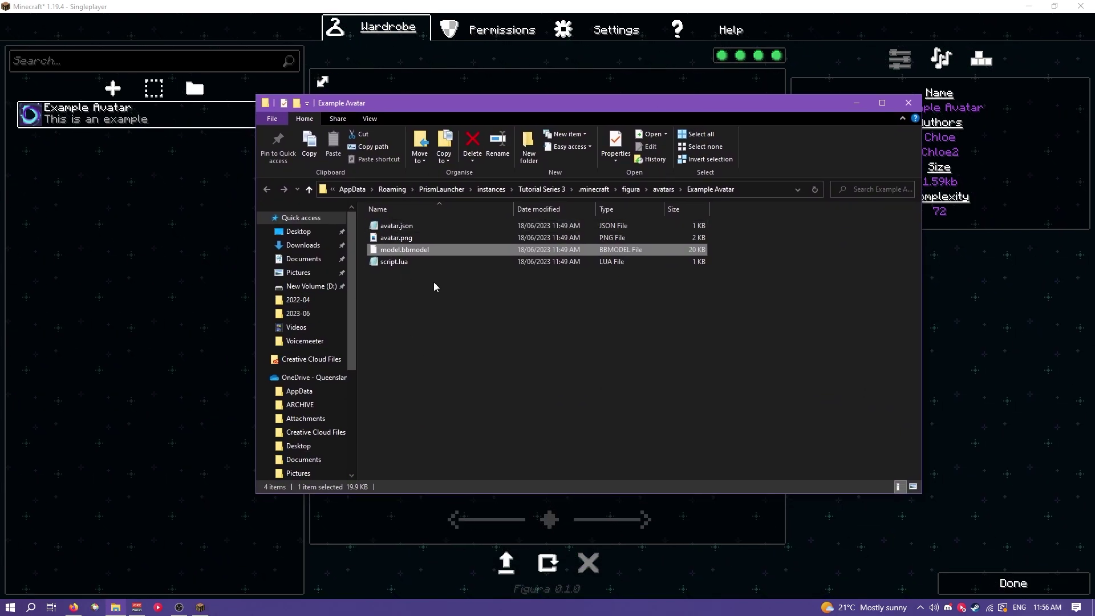
Open avatar.json from the Example Avatar folder in Notepad, close the folder window, and examine the description and authors entries
double_click(400, 225)
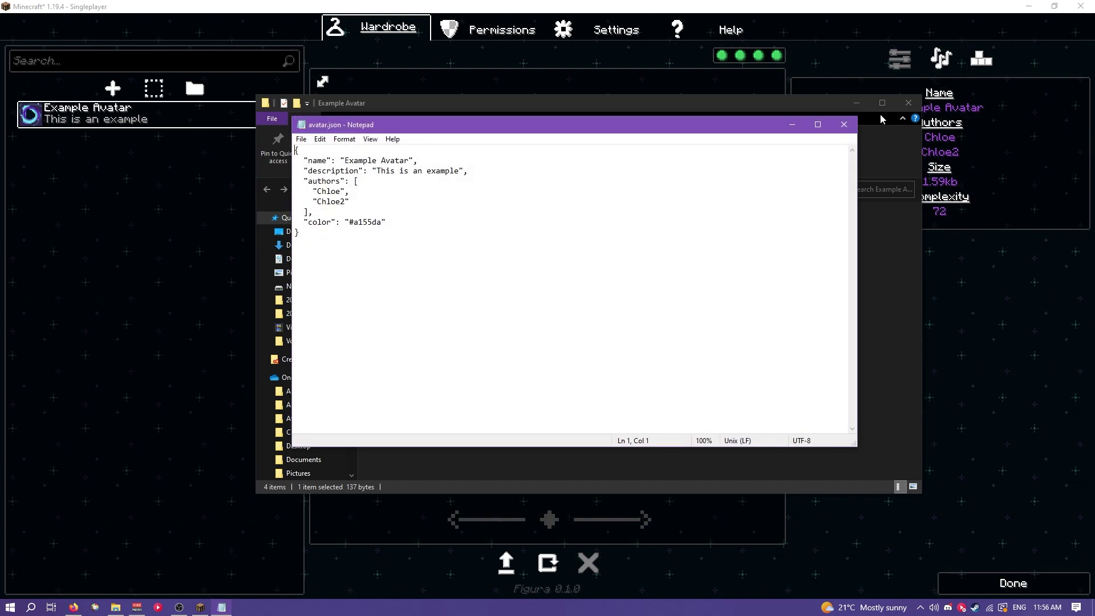
click(882, 119)
click(909, 102)
drag(571, 125, 558, 161)
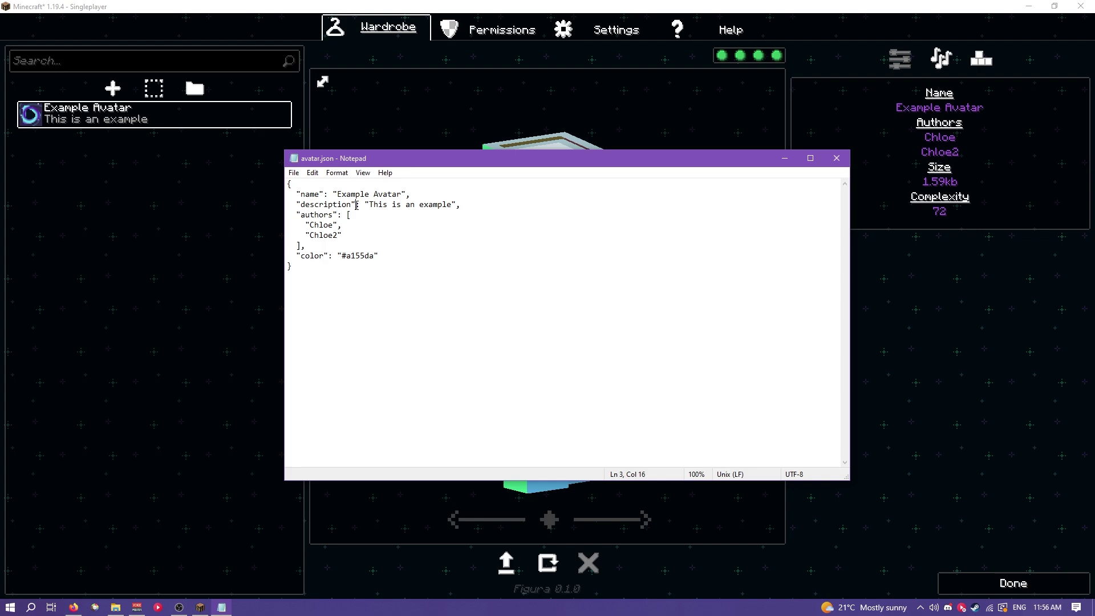
drag(357, 205, 410, 207)
drag(341, 235, 326, 215)
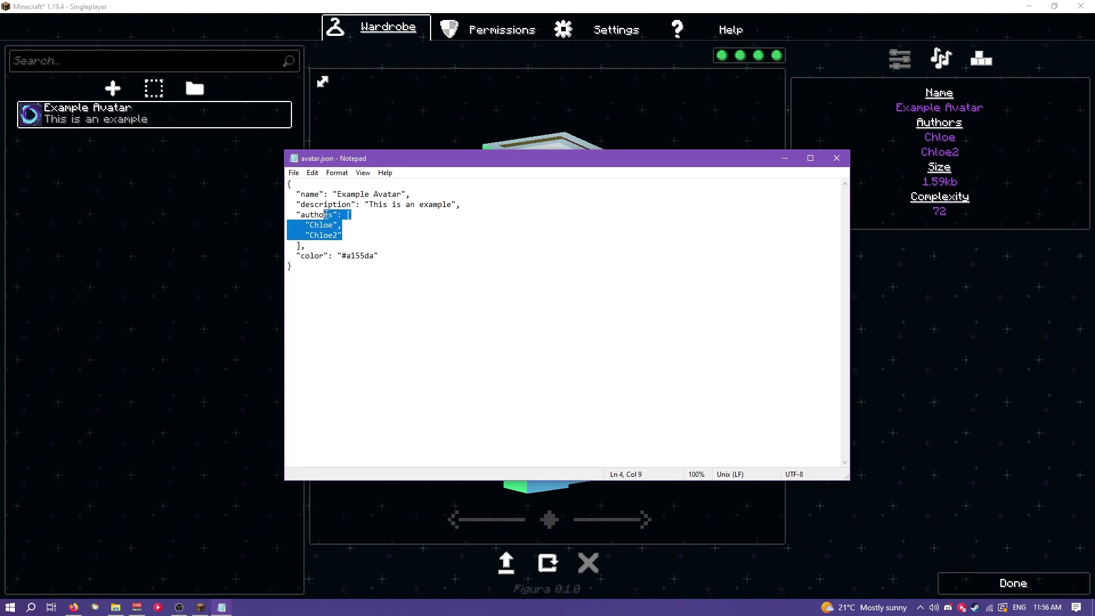
drag(490, 158, 409, 238)
Switch back to Minecraft and leave the wardrobe for the game world
click(1052, 177)
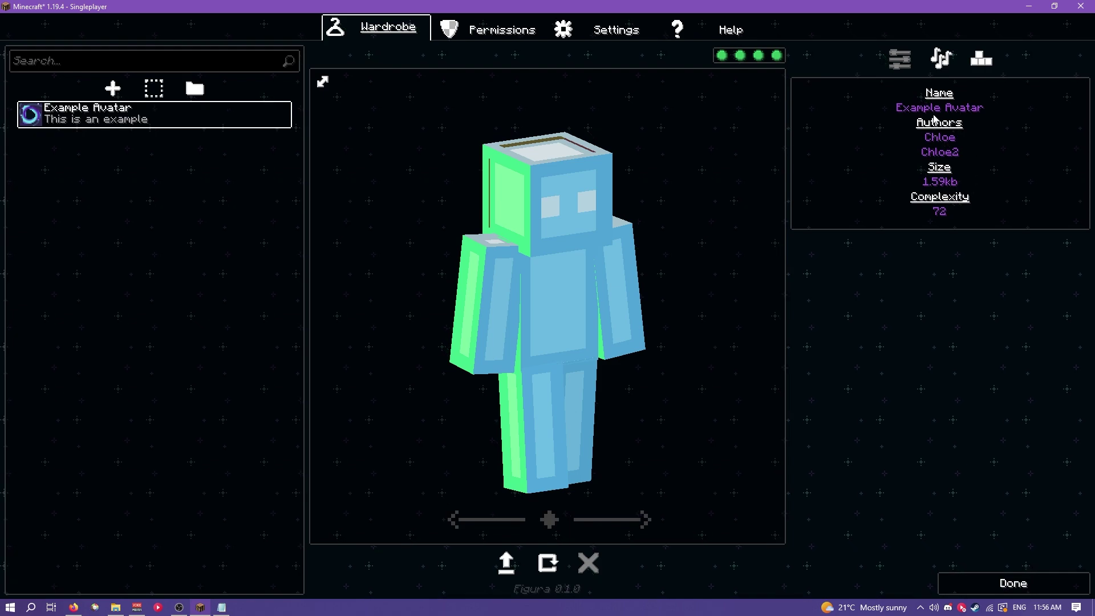
click(154, 88)
key(Escape)
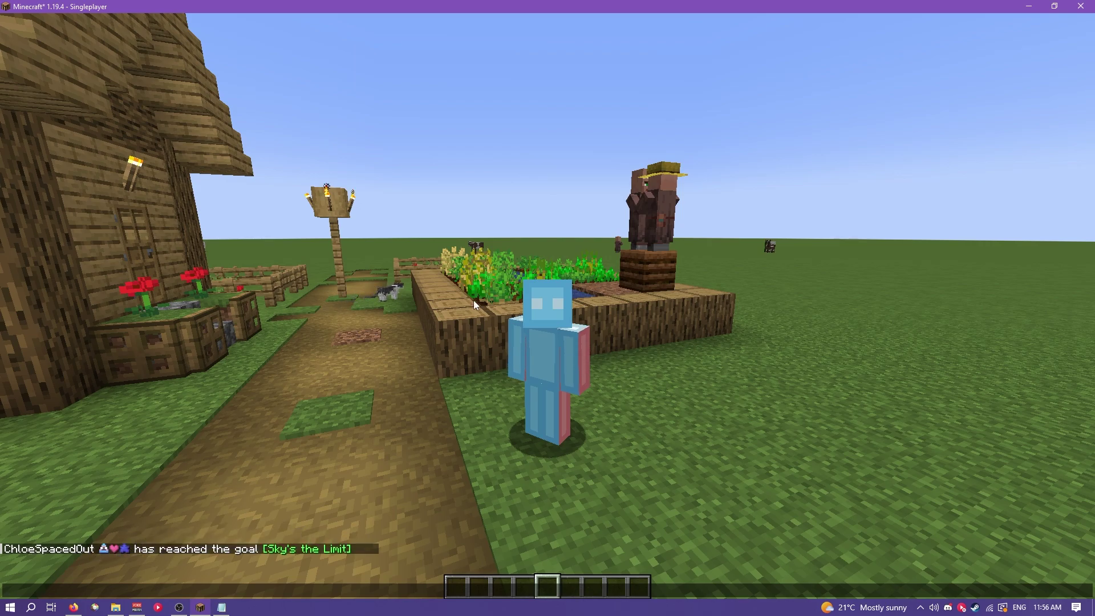
Reopen the Figura wardrobe, switch back to avatar.json in Notepad and close the file
key(Escape)
key(Escape)
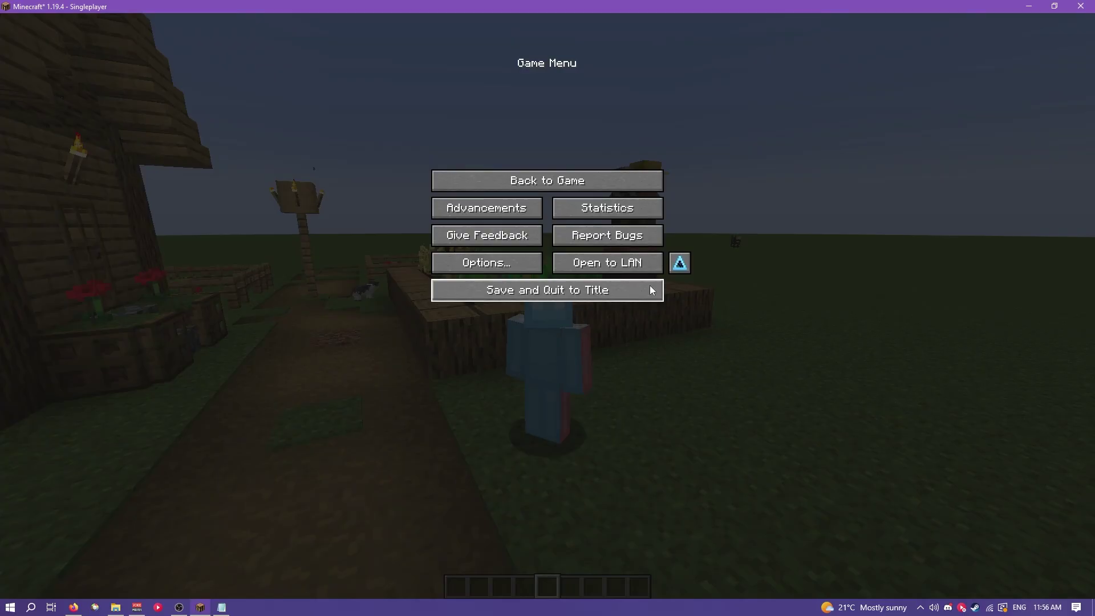
click(682, 268)
key(alt+Tab)
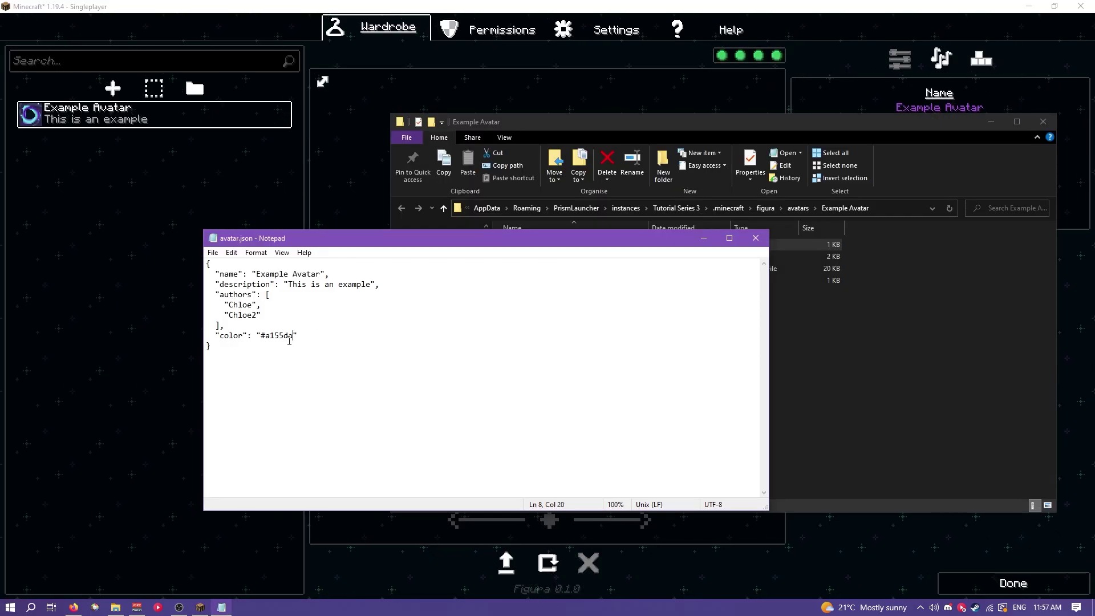
click(755, 238)
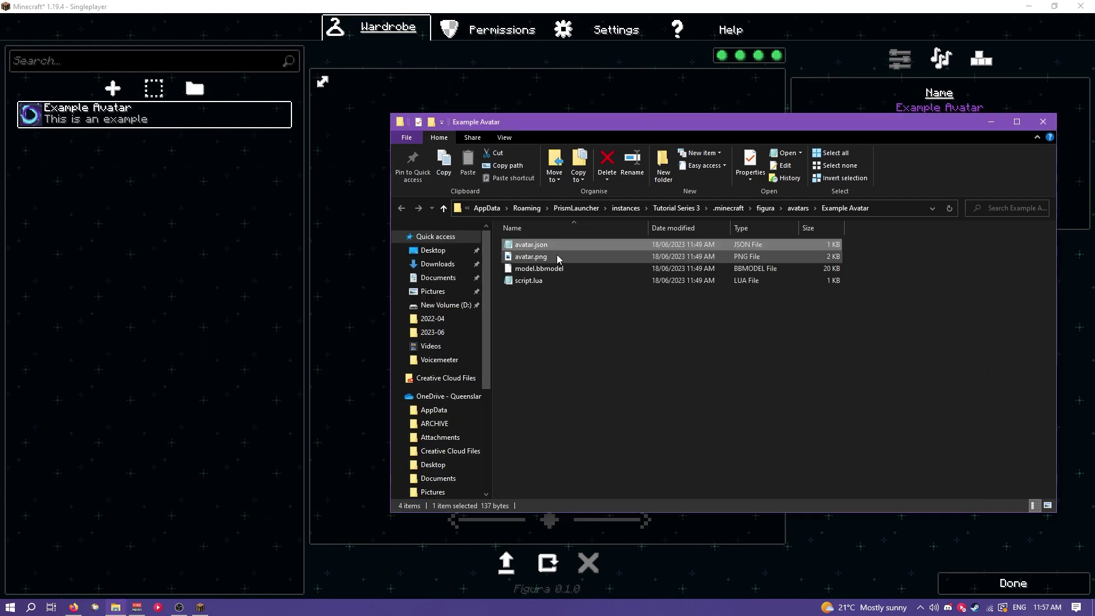
Open avatar.png from the Example Avatar folder, examine the icon enlarged, and close the image
double_click(557, 257)
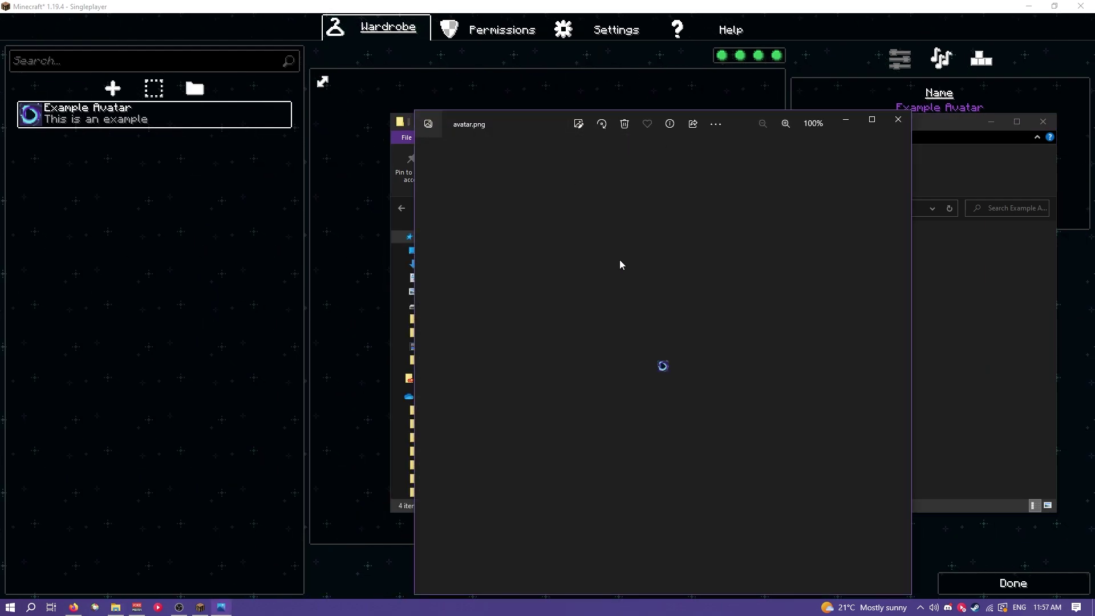
scroll(676, 387, up, 5)
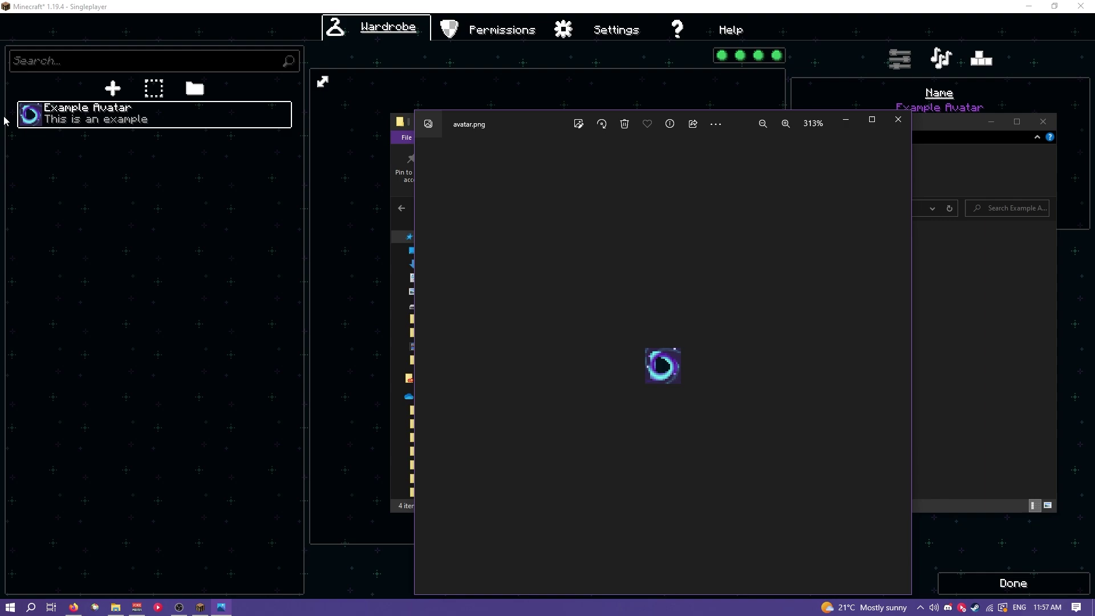
scroll(689, 388, up, 2)
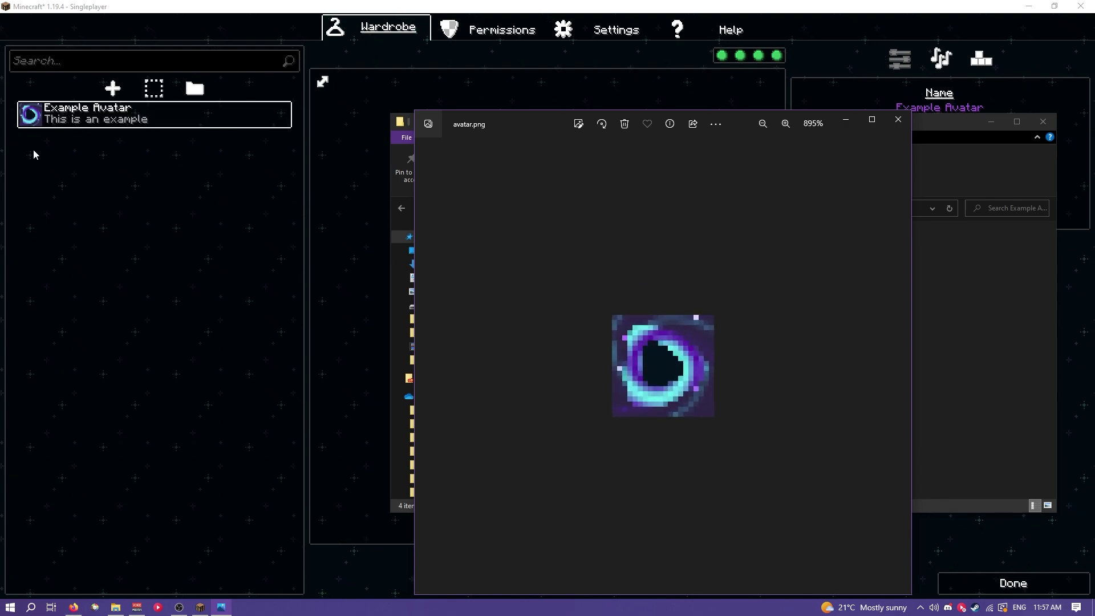
click(898, 119)
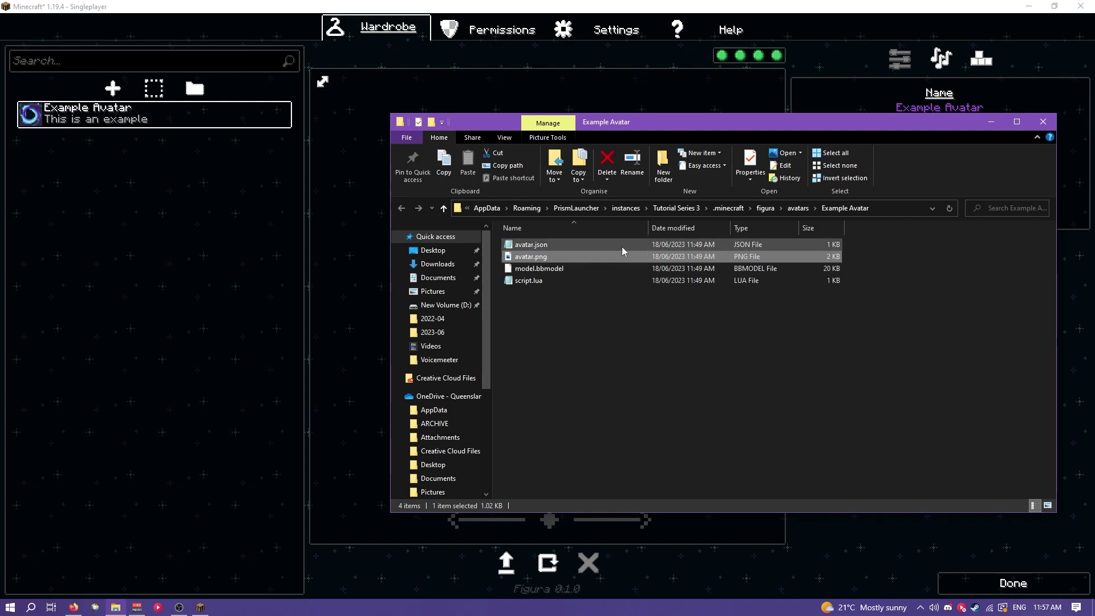
Try to open model.bbmodel from the Example Avatar folder
click(568, 269)
double_click(544, 293)
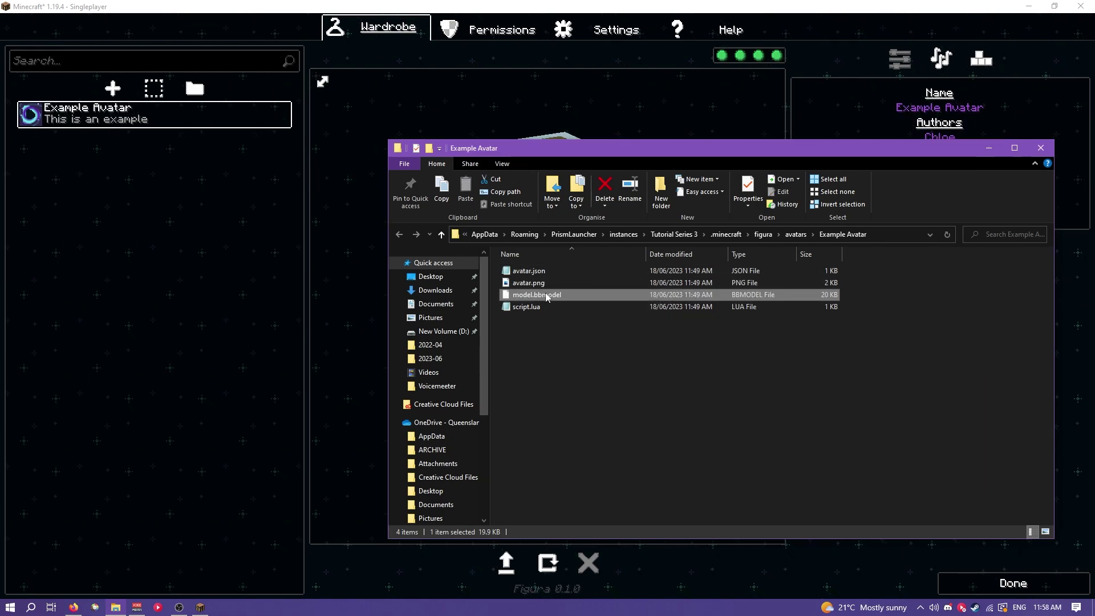
click(629, 395)
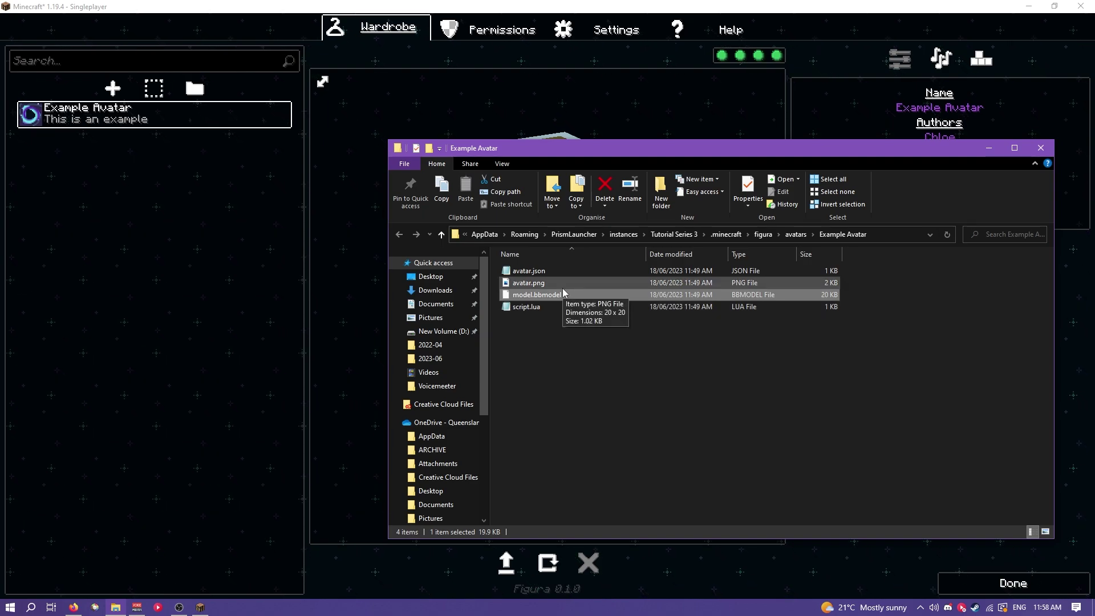
Search for the Blockbench website in Firefox, then download and open the Windows installer Blockbench_4.7.4.exe
click(74, 606)
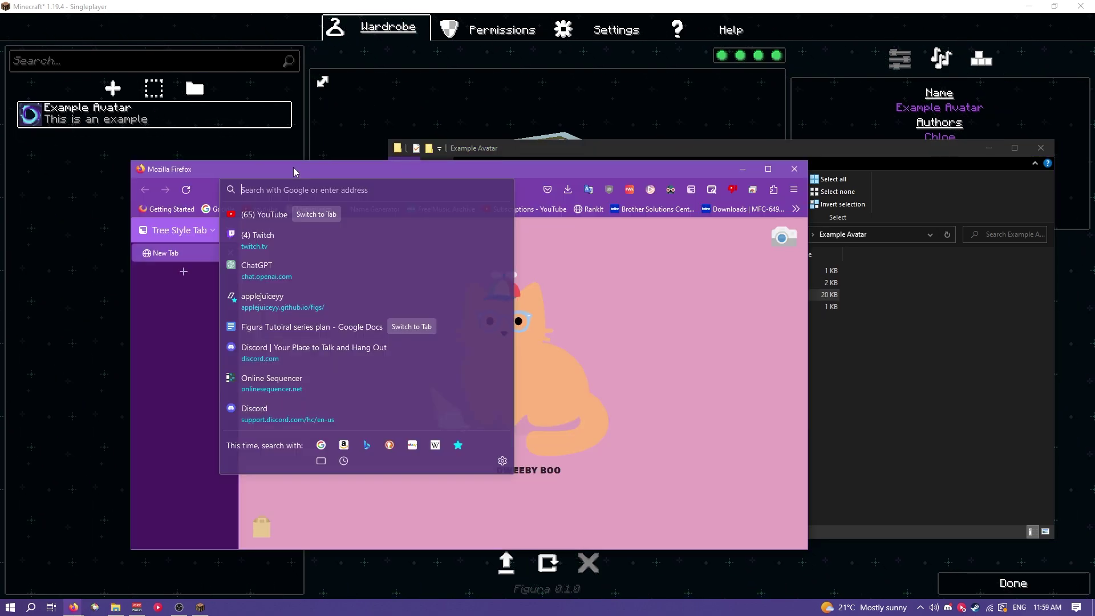
text(blocken)
key(Return)
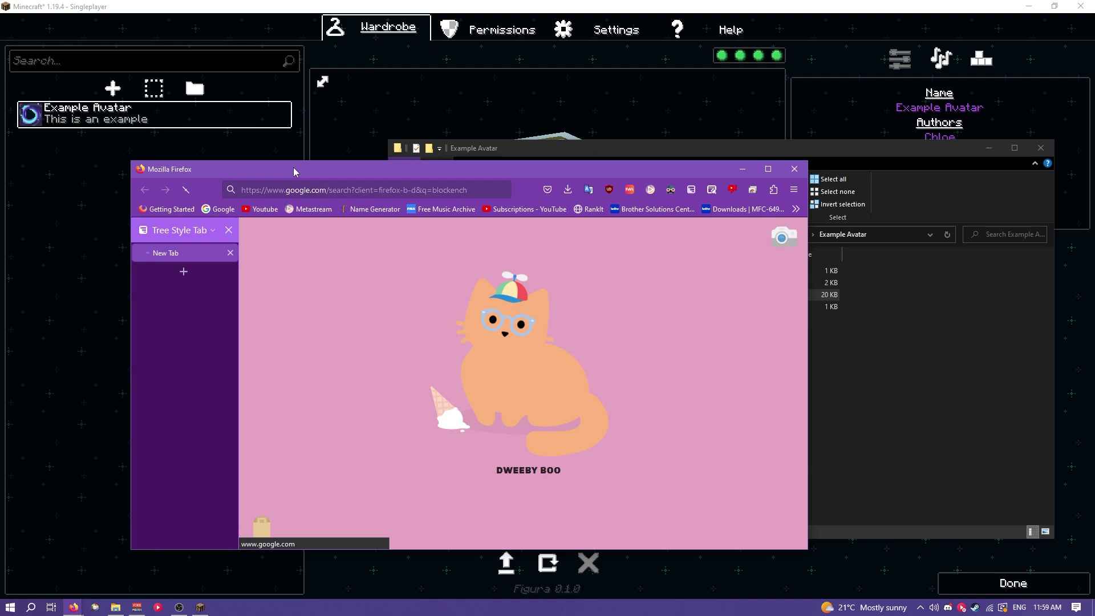
click(291, 405)
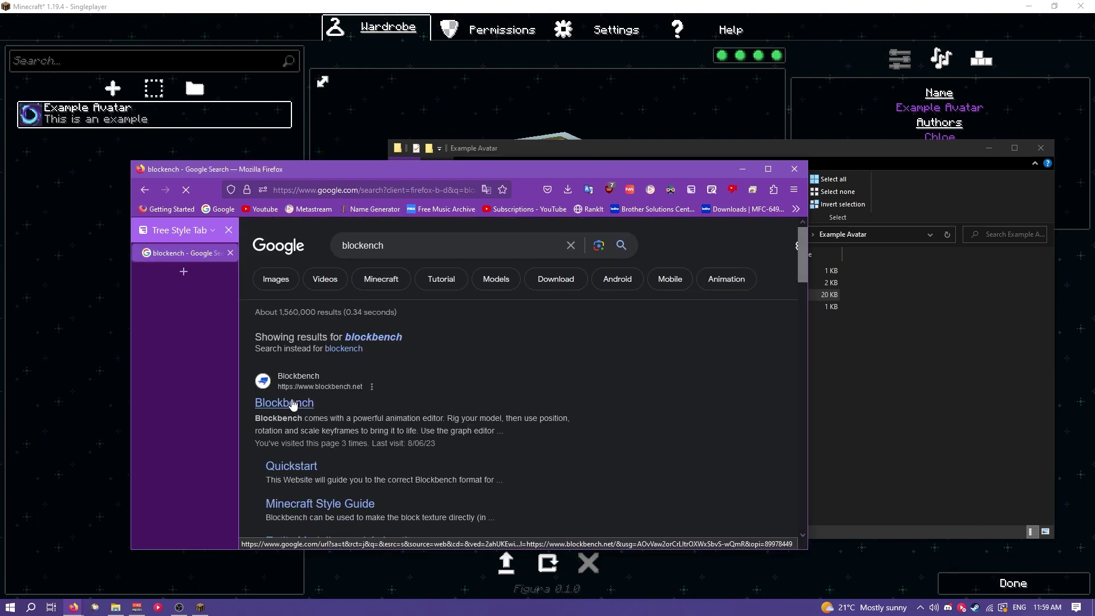
click(492, 432)
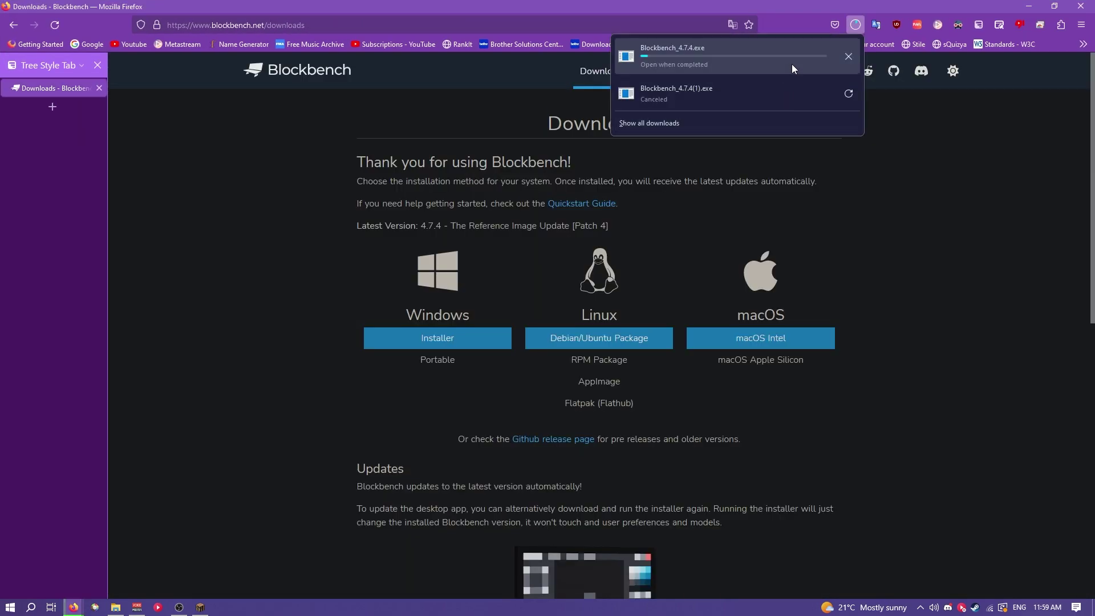
click(700, 63)
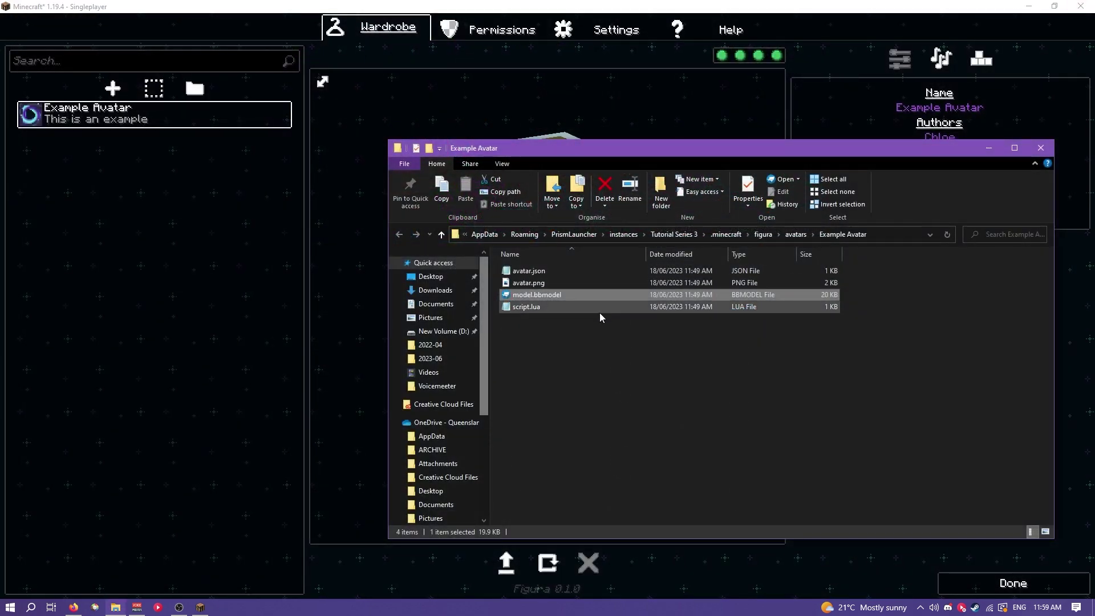
Open model.bbmodel in Blockbench and examine the avatar model from another angle
double_click(563, 297)
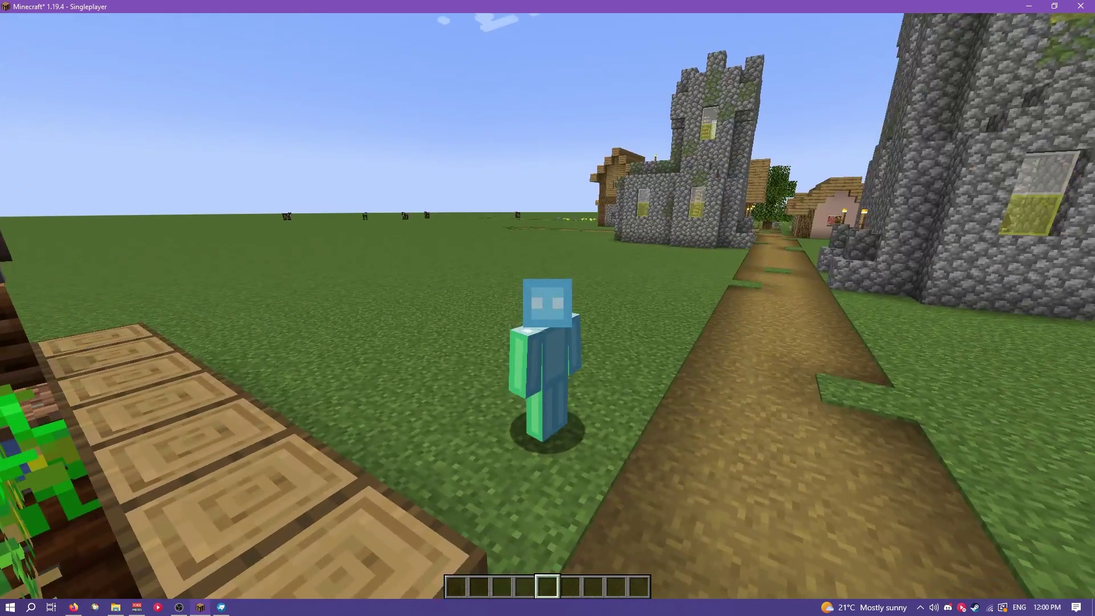
key(alt+Tab)
key(Tab)
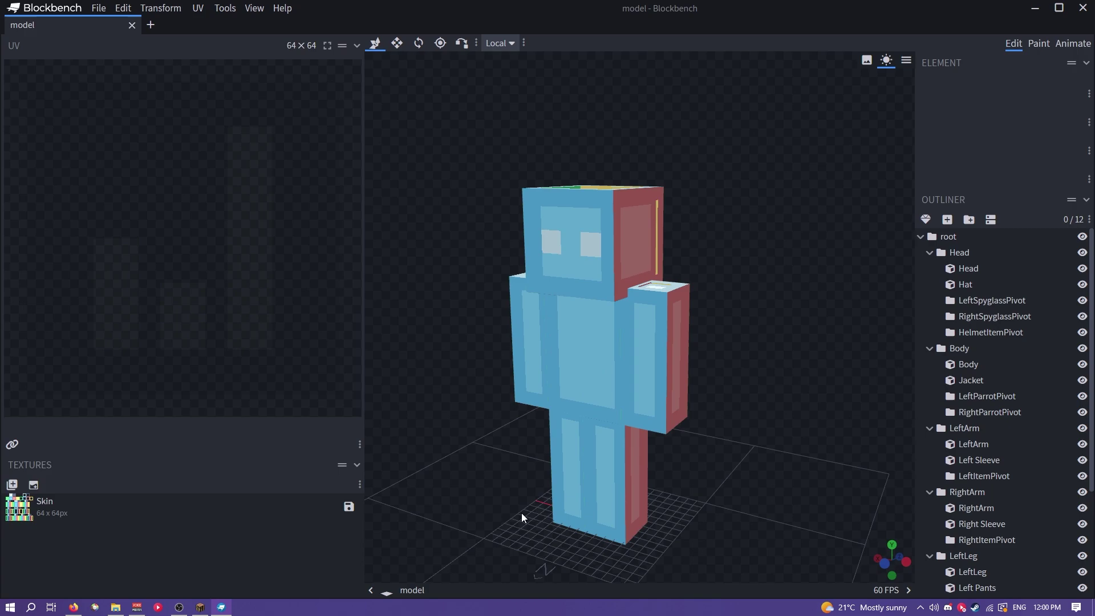
drag(521, 512, 581, 377)
click(581, 378)
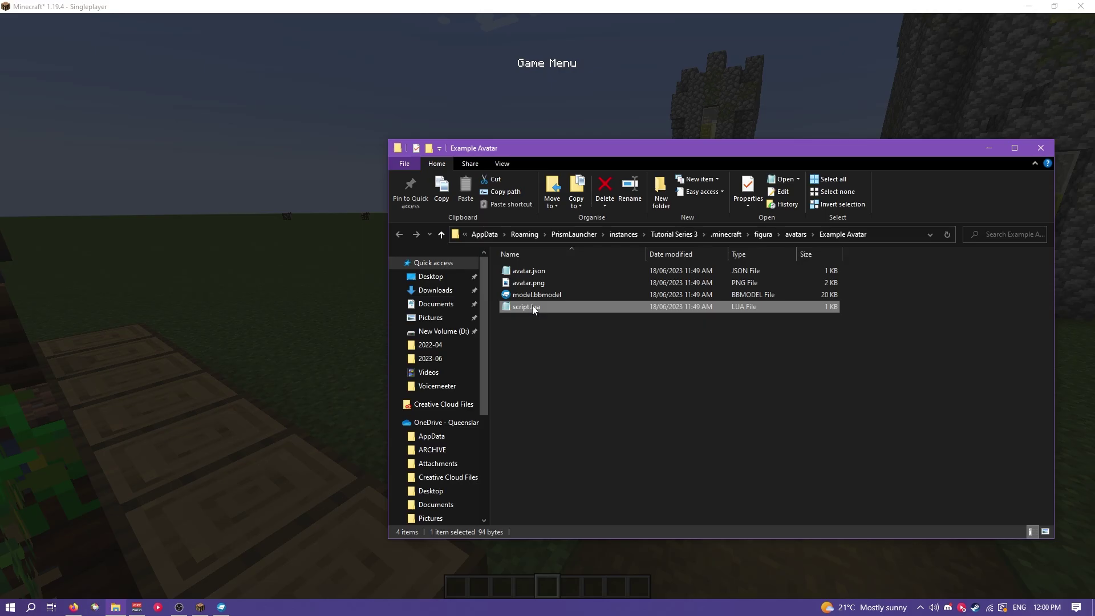
Open script.lua in Notepad, delete the line vanilla_model.PLAYER:setVisible(false) and save the file
double_click(534, 308)
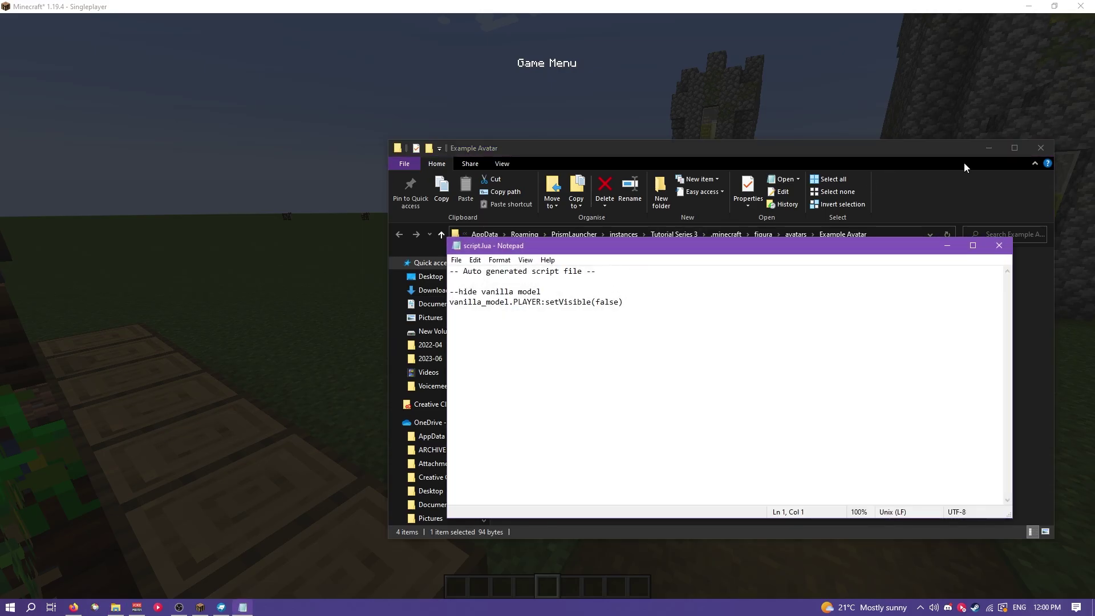
click(992, 156)
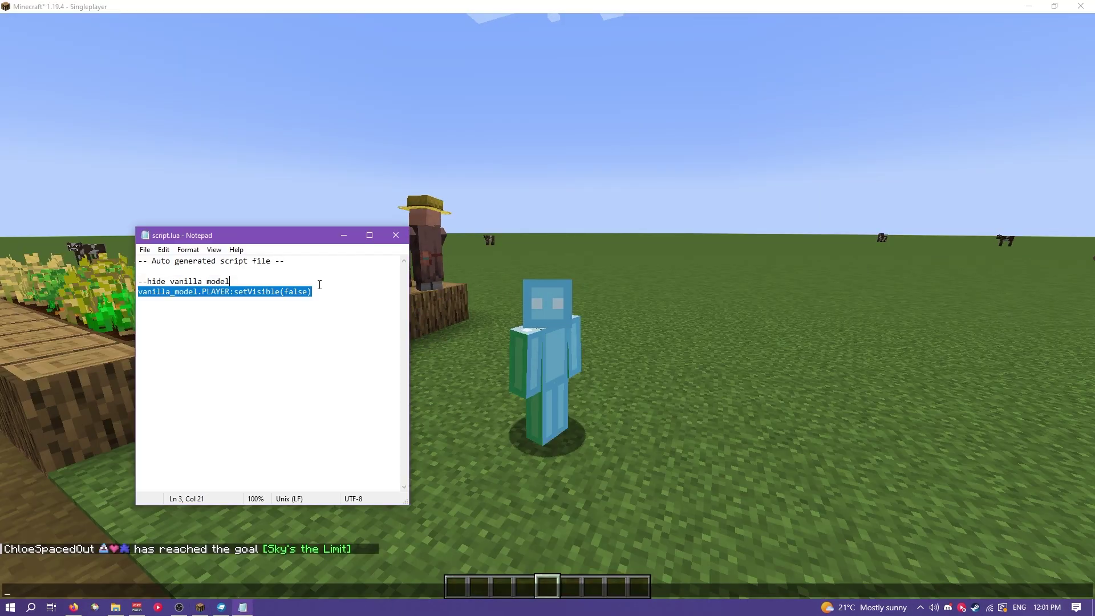
key(BackSpace)
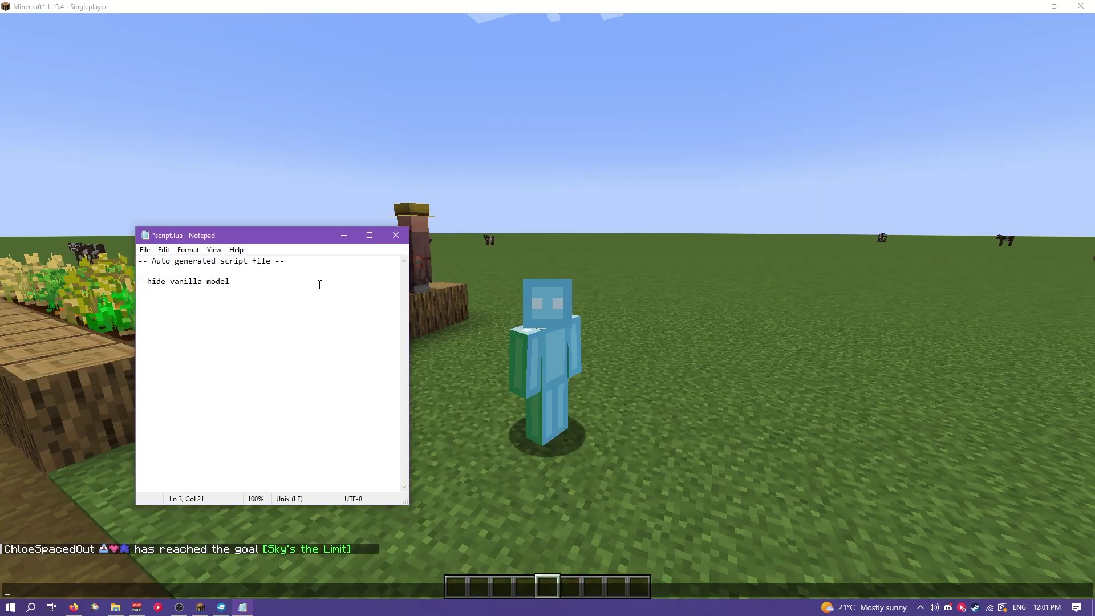
key(ctrl+s)
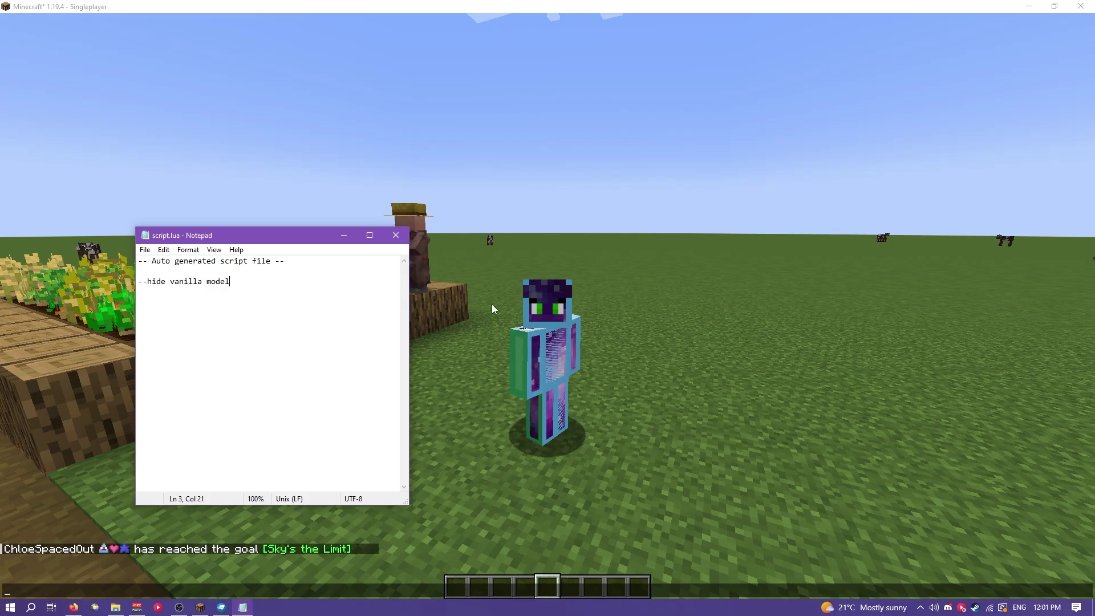
Return to Minecraft and examine the avatar's appearance while walking and jumping around the village
click(493, 375)
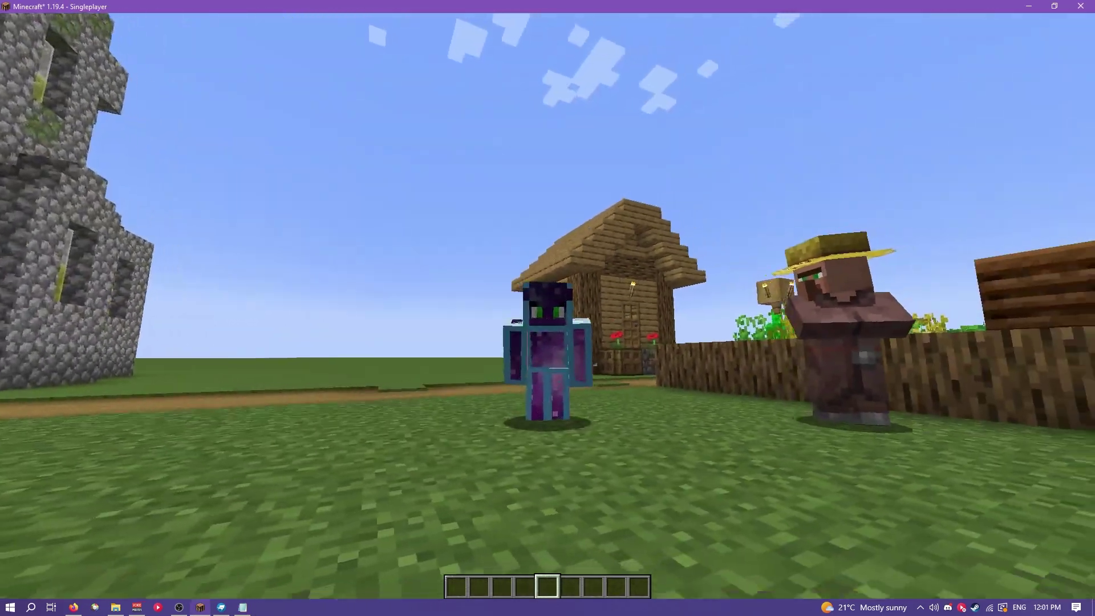
key(w)
key(w)
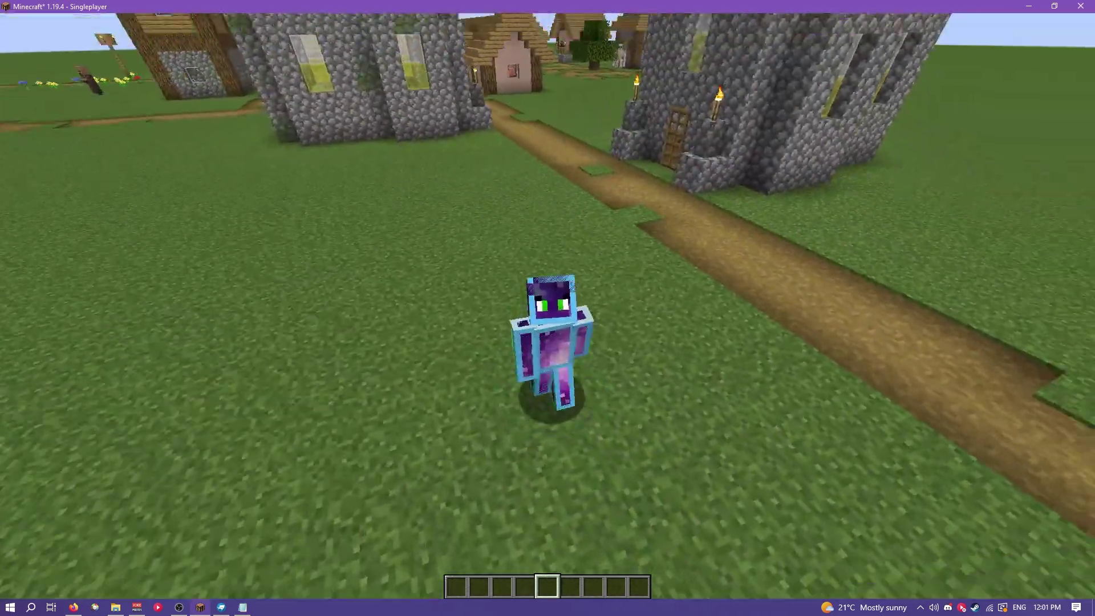
key(s)
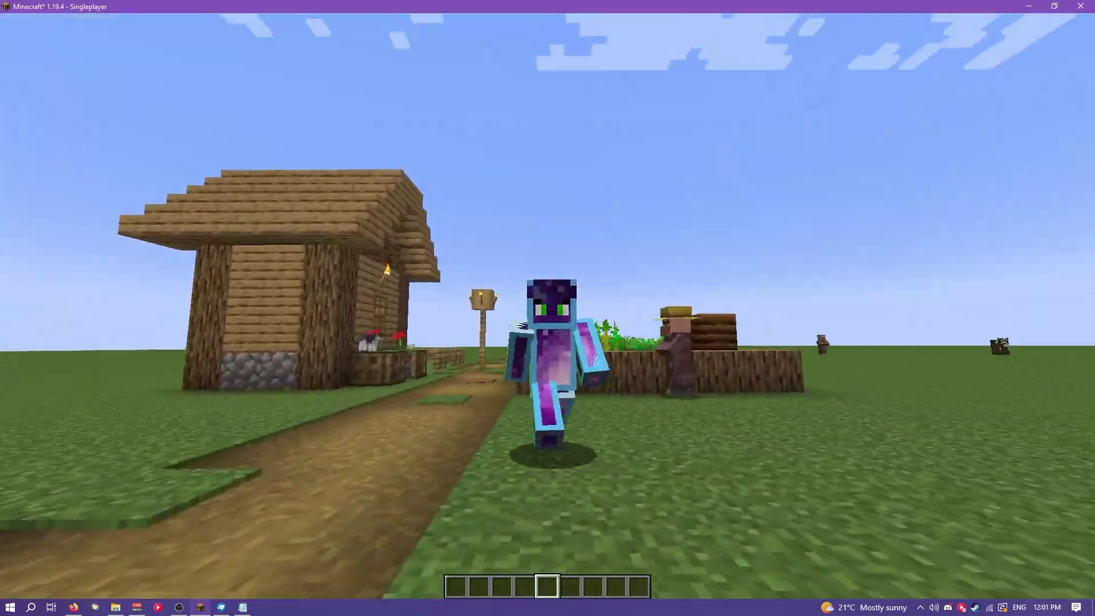
key(space)
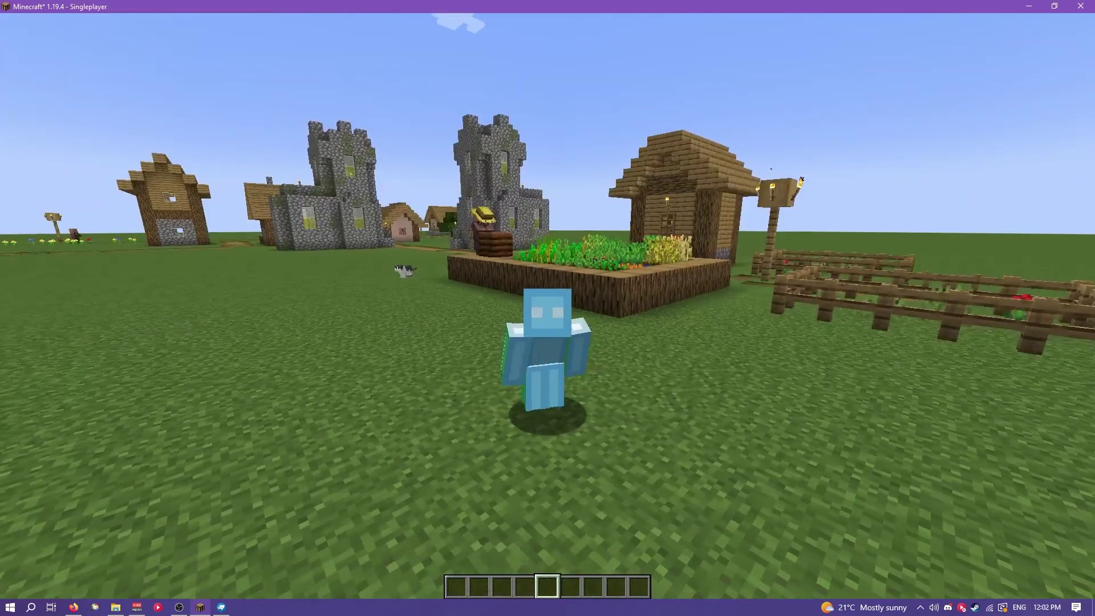
Switch to Blockbench and examine which model parts belong to the Head, Body and RightLeg groups
key(Escape)
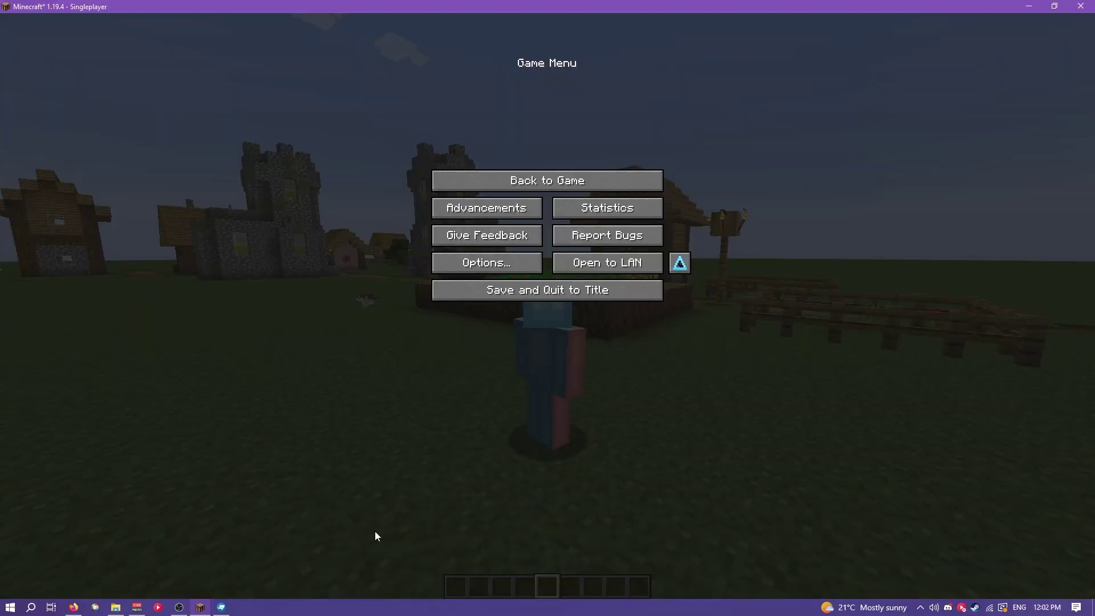
click(220, 606)
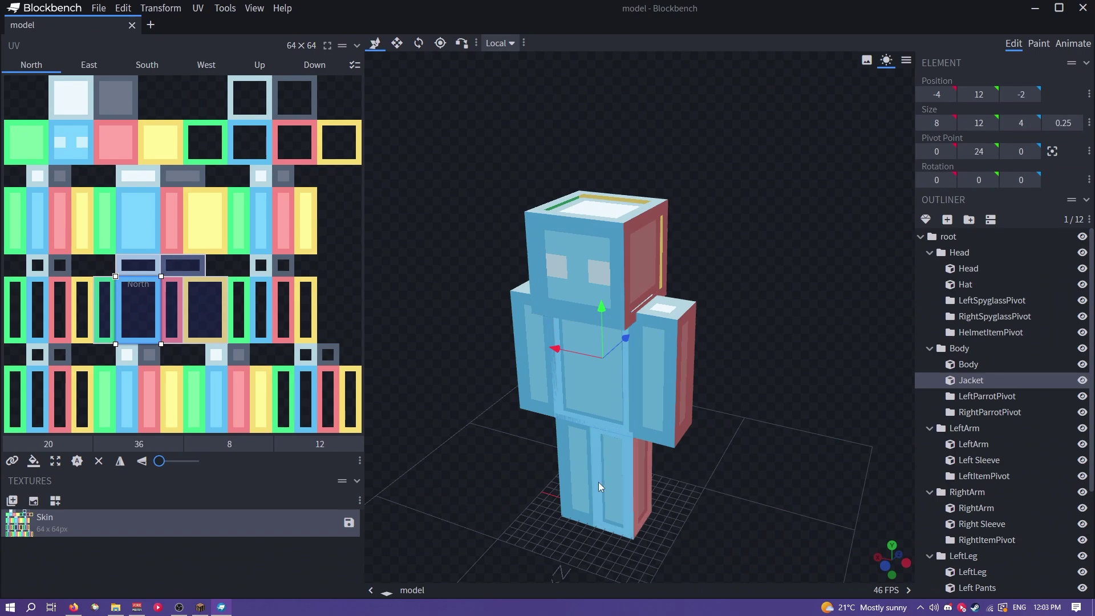
click(631, 444)
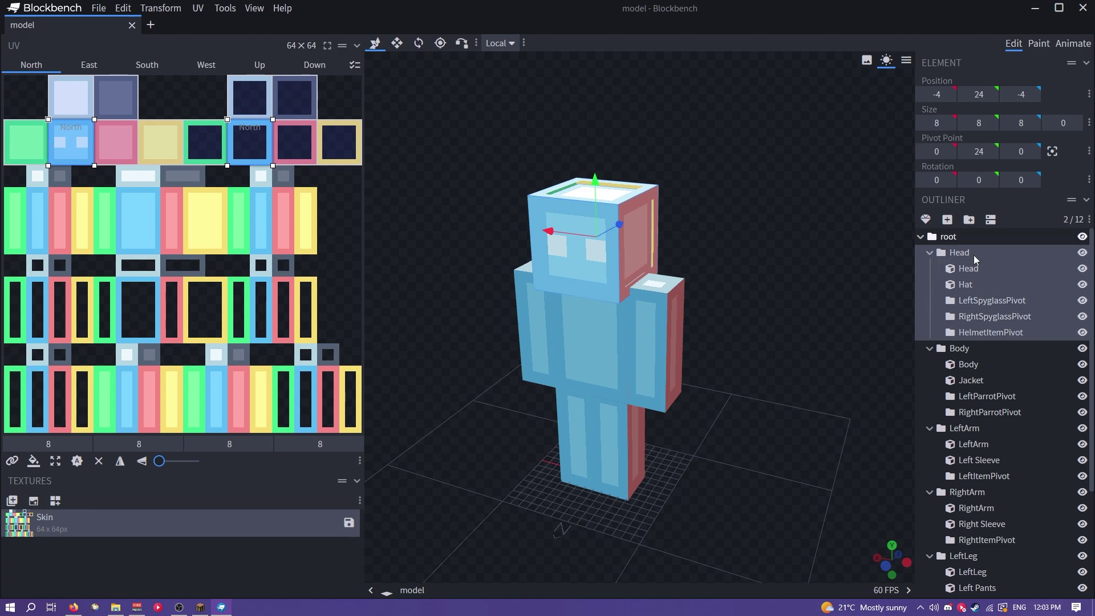
click(1051, 353)
scroll(972, 538, down, 3)
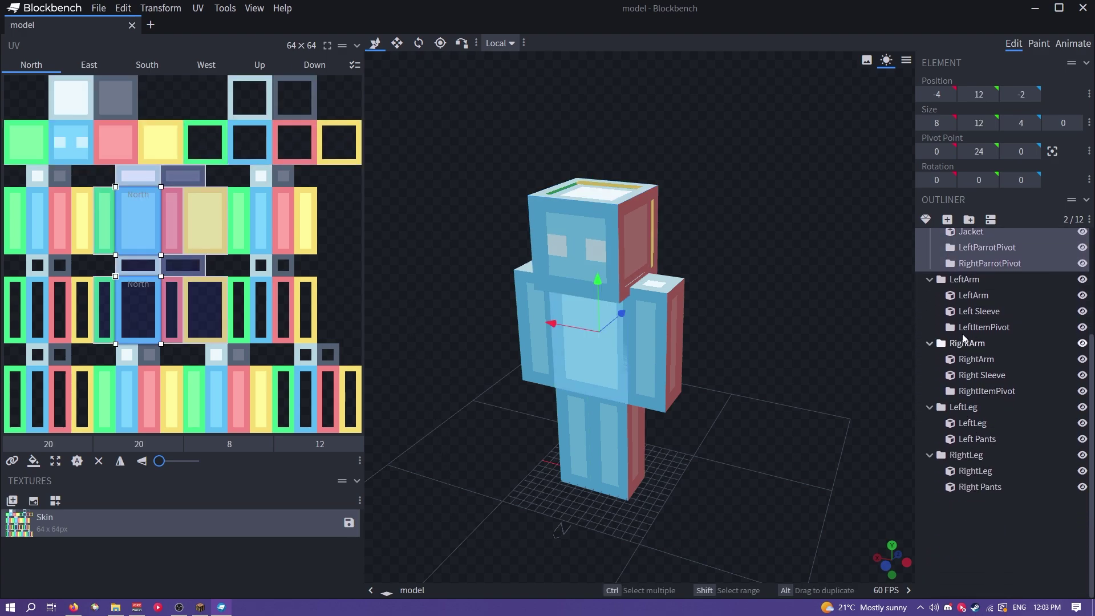
click(970, 456)
scroll(958, 445, up, 3)
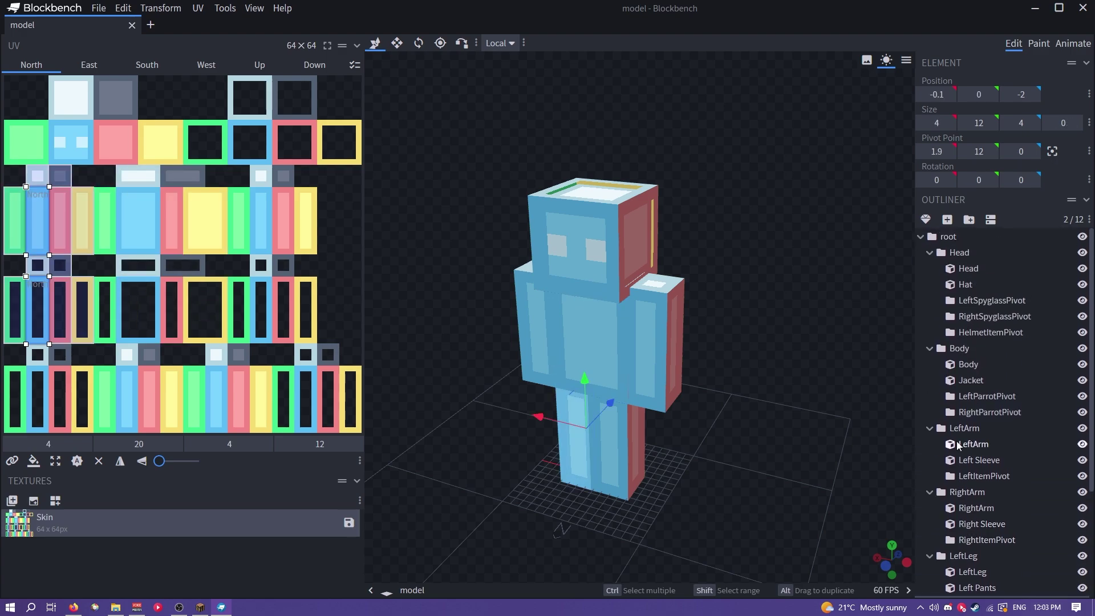
Collapse the Head, Body, LeftArm, RightArm, LeftLeg and RightLeg groups, keeping the root group expanded
click(930, 253)
click(929, 268)
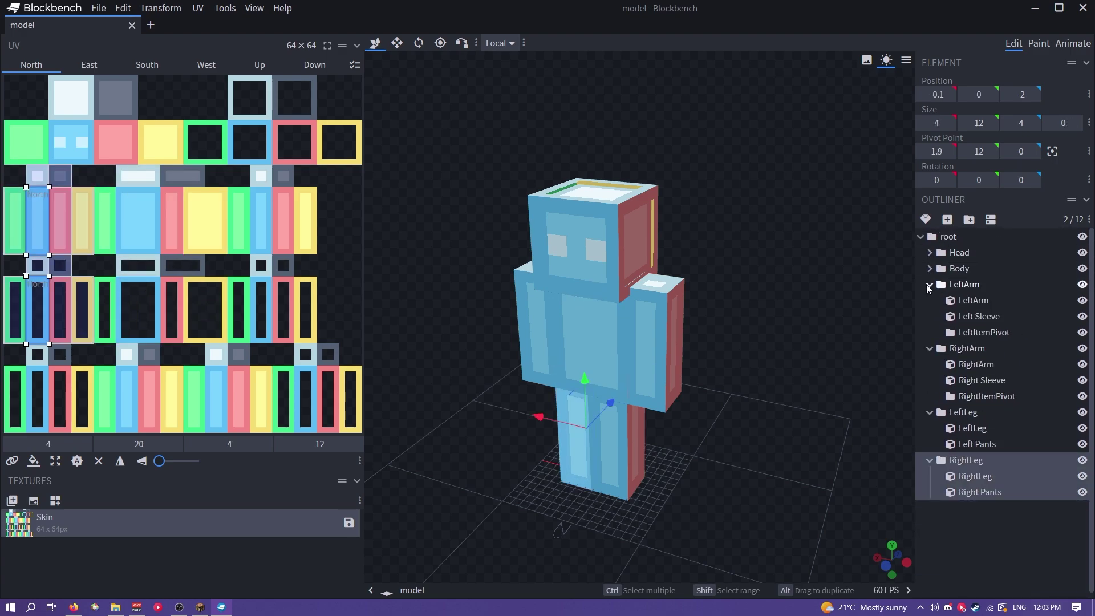
click(930, 284)
click(929, 300)
click(930, 316)
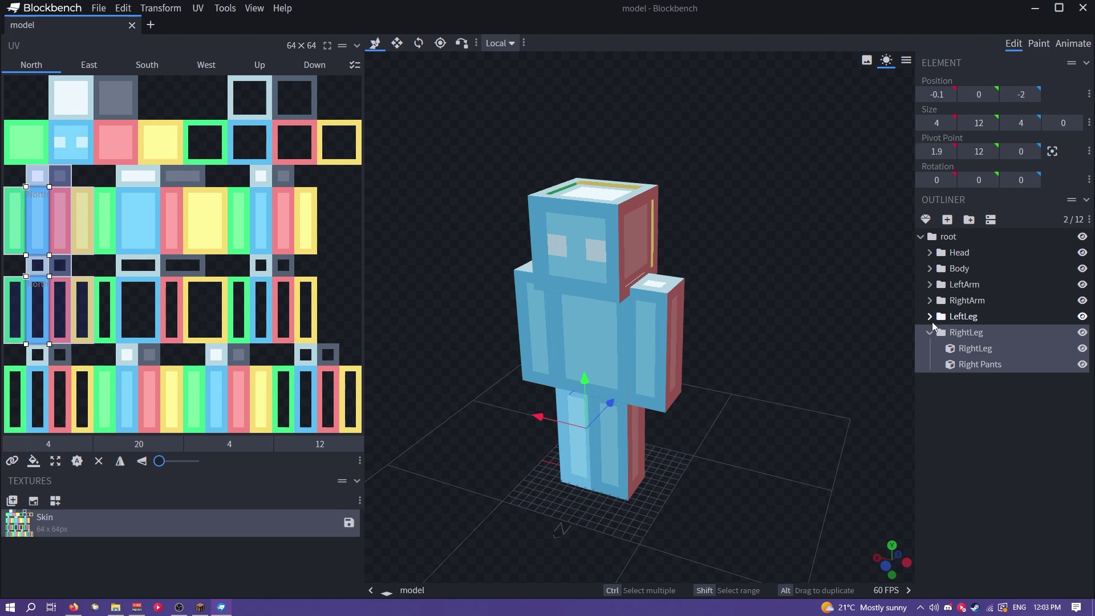
click(929, 332)
click(920, 236)
click(919, 236)
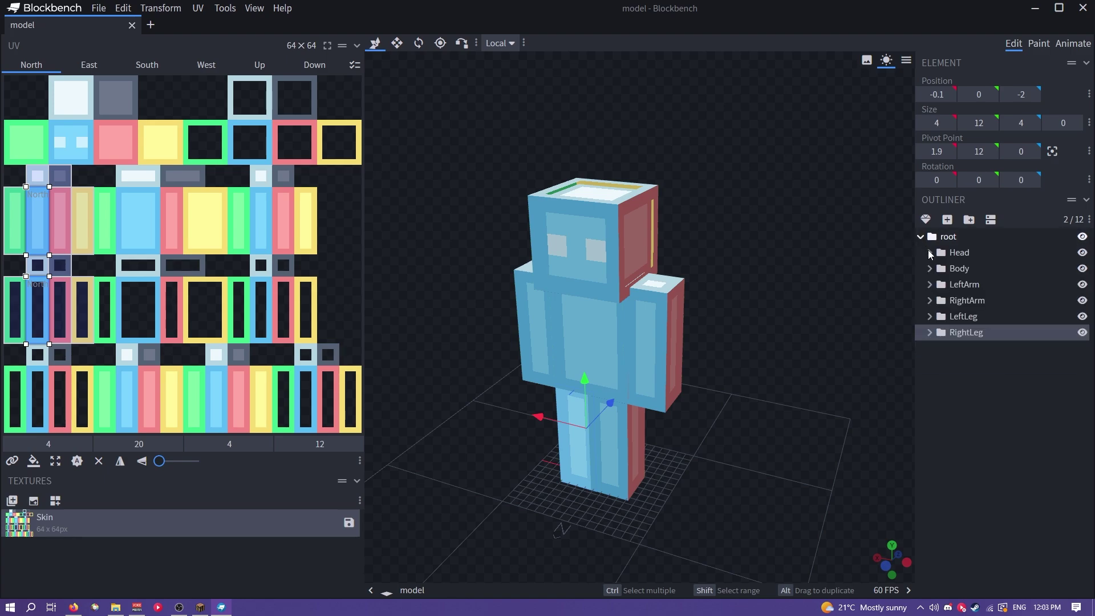
Switch the avatar model from Edit mode to Paint mode
drag(587, 515, 799, 489)
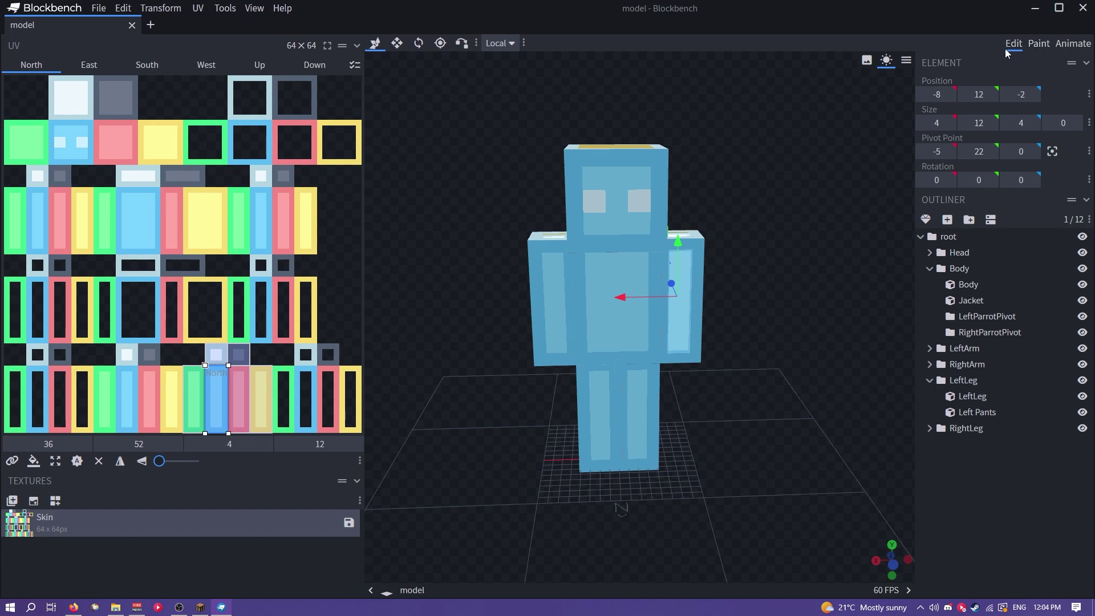
click(1038, 45)
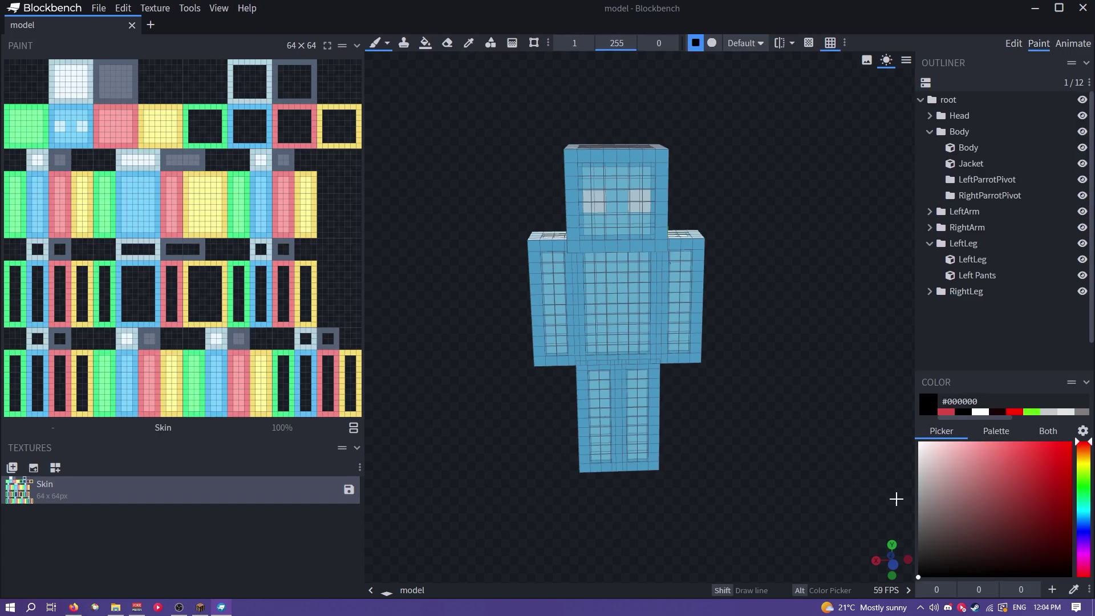
Try black brush strokes on the skin texture and directly on the model, undoing each of them
scroll(750, 376, up, 5)
mouse_move(760, 449)
mouse_down()
mouse_move(816, 469)
mouse_move(765, 437)
mouse_up()
drag(541, 310, 439, 311)
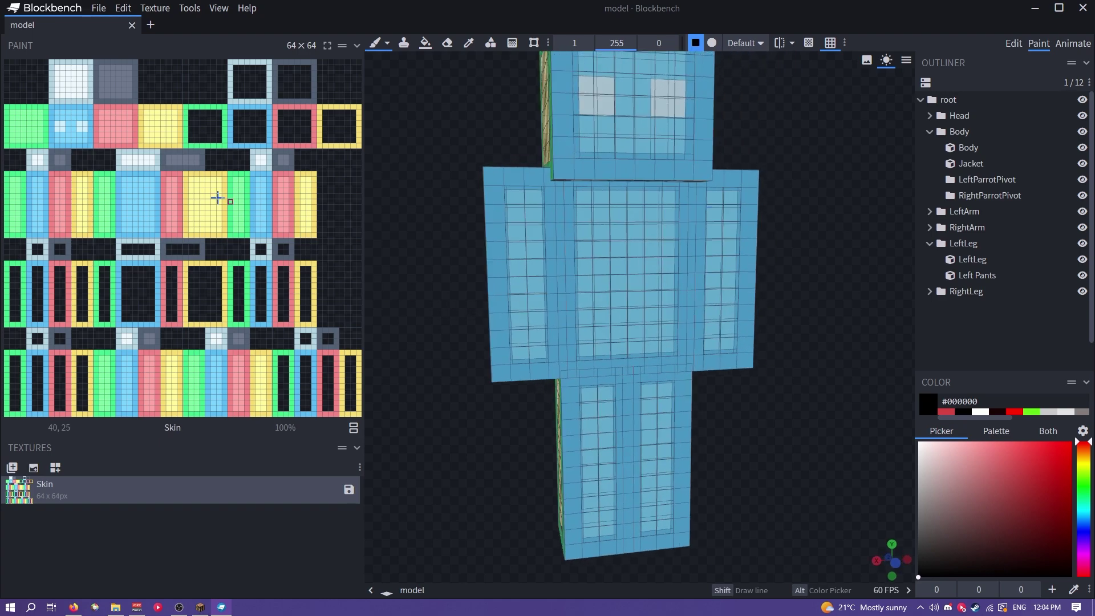
mouse_move(215, 195)
mouse_down()
mouse_move(127, 197)
mouse_move(203, 206)
mouse_move(131, 214)
mouse_move(120, 200)
mouse_move(181, 204)
mouse_up()
key(ctrl+z)
mouse_move(665, 107)
mouse_down()
mouse_move(643, 129)
mouse_move(638, 119)
mouse_move(589, 217)
mouse_move(508, 293)
mouse_move(519, 330)
mouse_up()
mouse_move(496, 470)
mouse_down()
mouse_move(506, 484)
mouse_move(440, 497)
mouse_up()
key(ctrl+z)
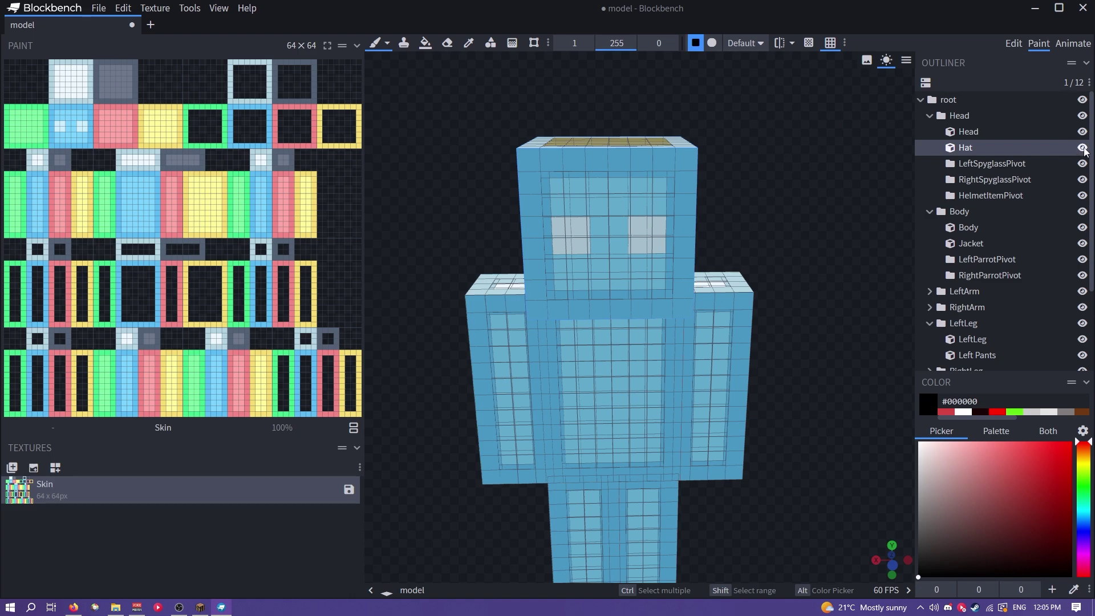
Paint black strokes on the Head's face with the Hat hidden, and on the Hat's front with it shown again
click(1082, 148)
mouse_move(621, 202)
mouse_down()
mouse_move(616, 265)
mouse_move(661, 246)
mouse_up()
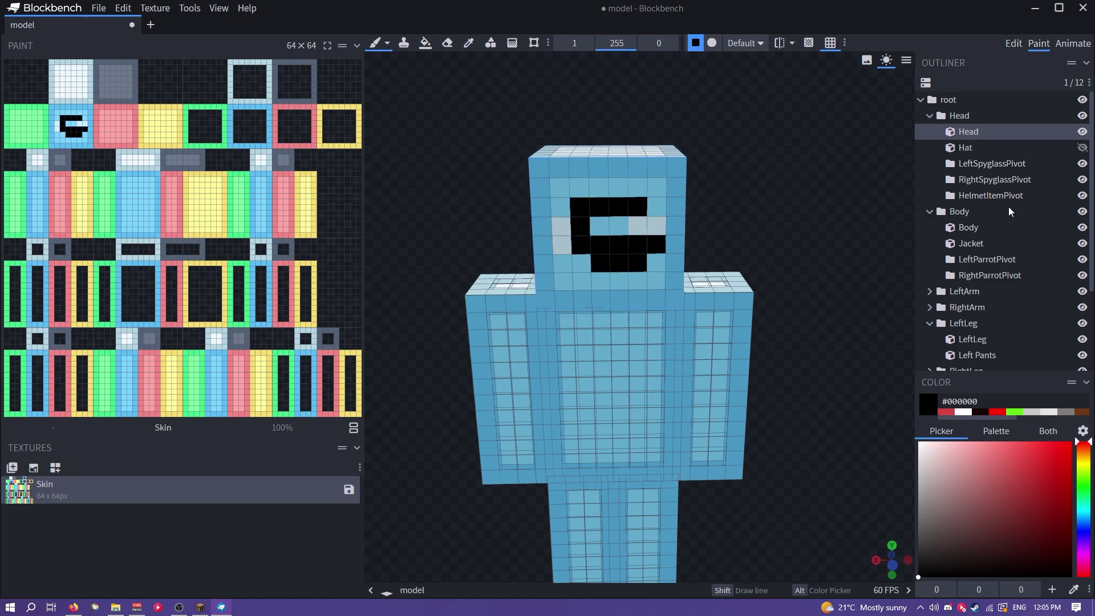
click(1082, 148)
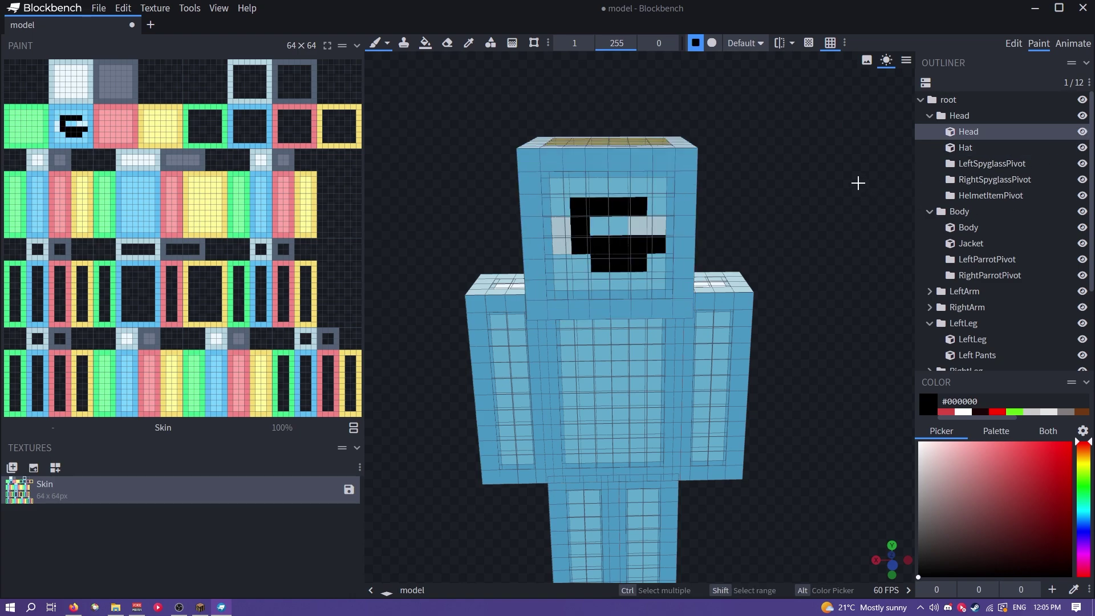
drag(858, 183, 821, 178)
drag(493, 162, 454, 196)
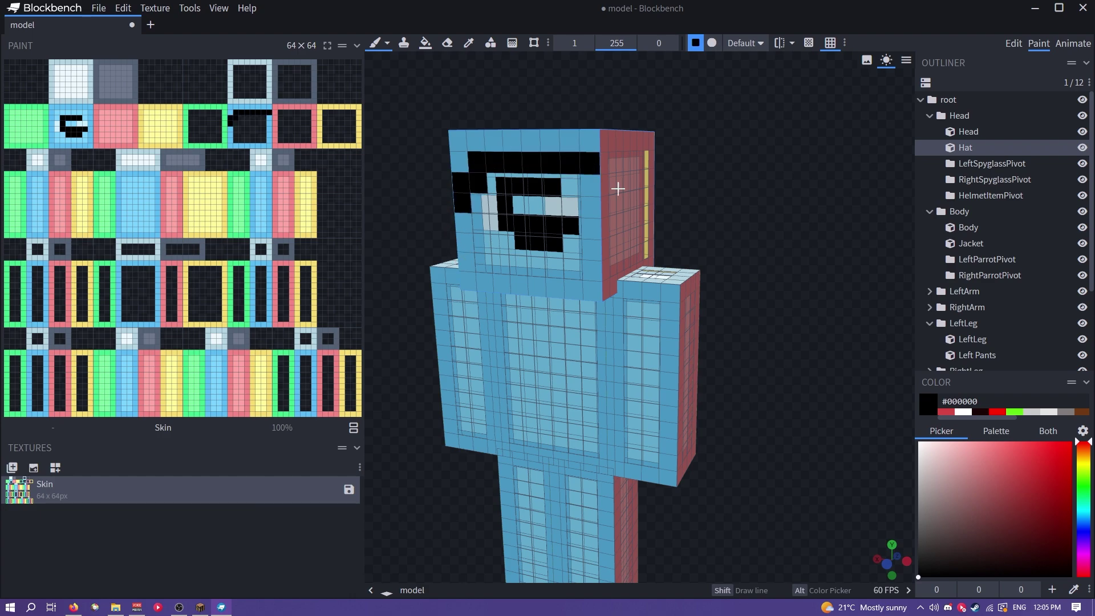
View the model and its timeline in Animate mode and return to Edit mode
click(1073, 43)
drag(501, 252, 504, 476)
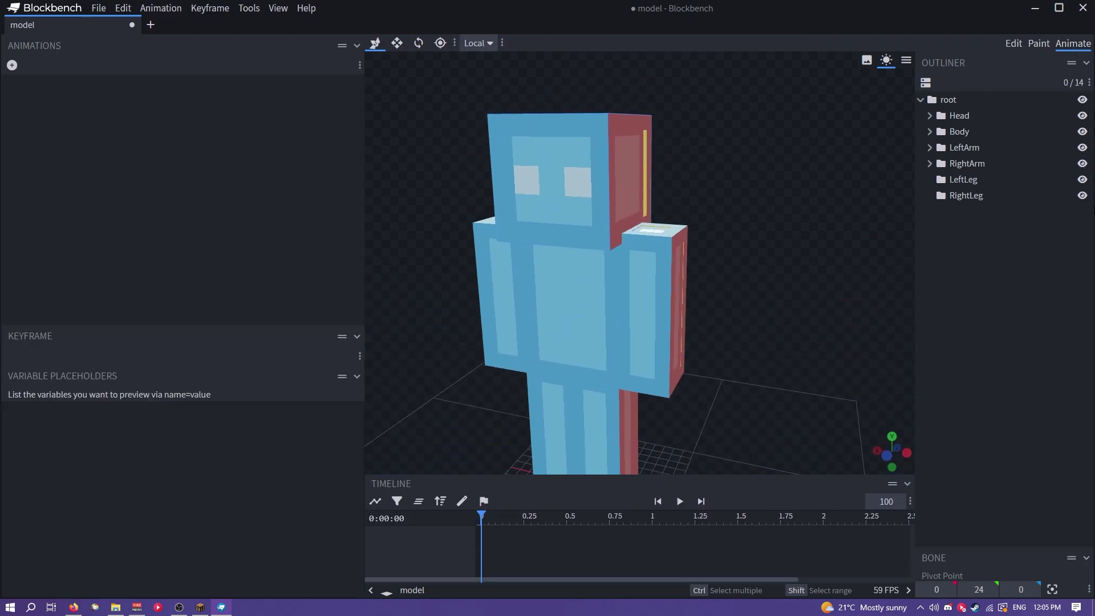
click(1013, 44)
Move the Head group sideways to an X position of -22 and save the model, skipping the texture save
click(959, 252)
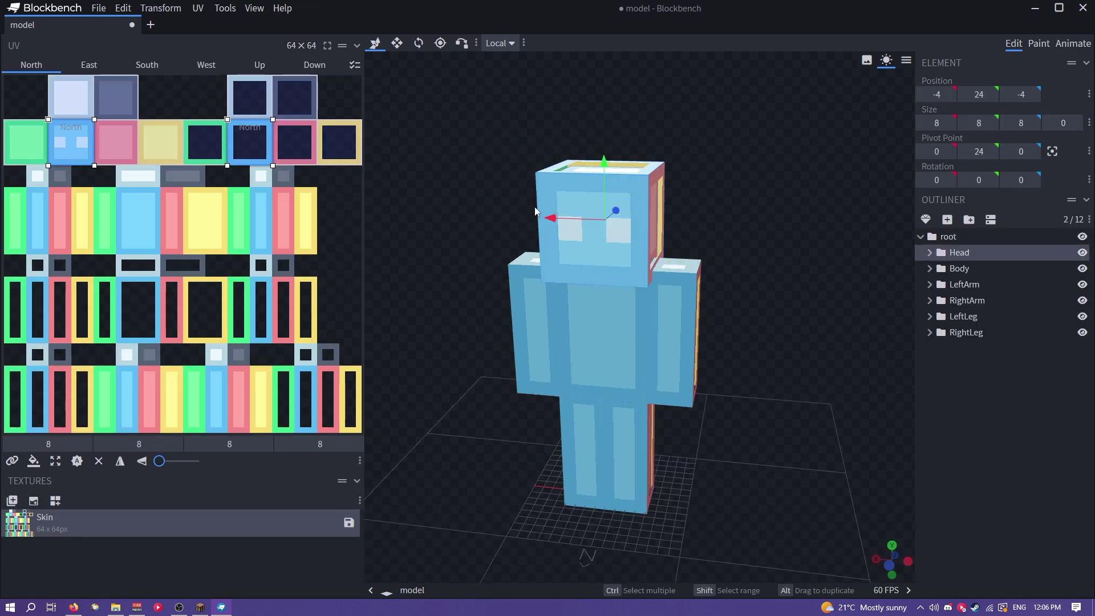
drag(536, 211, 747, 216)
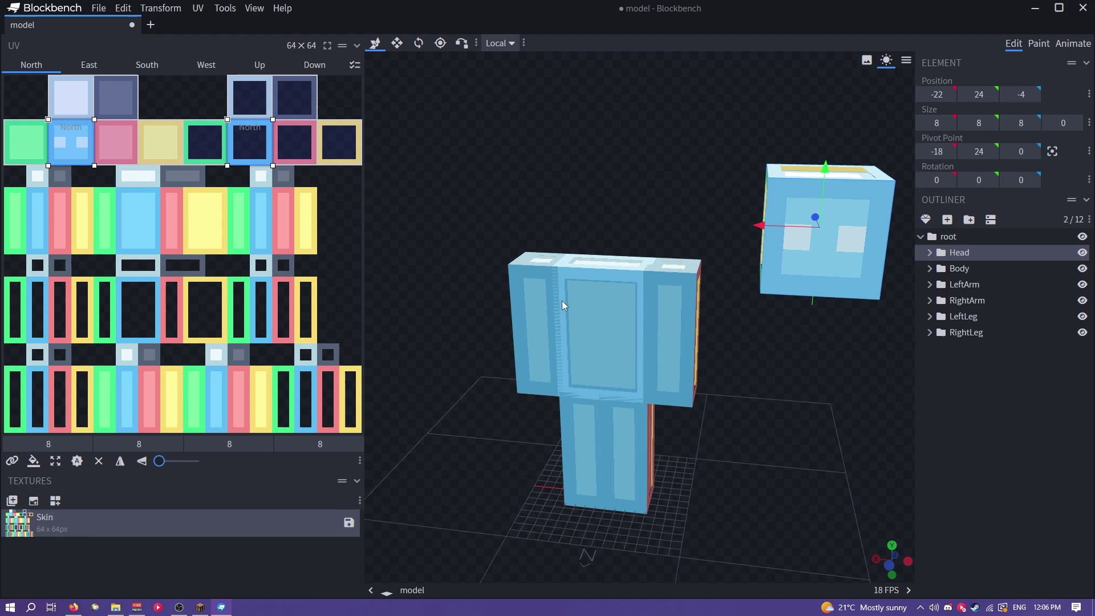
key(ctrl+s)
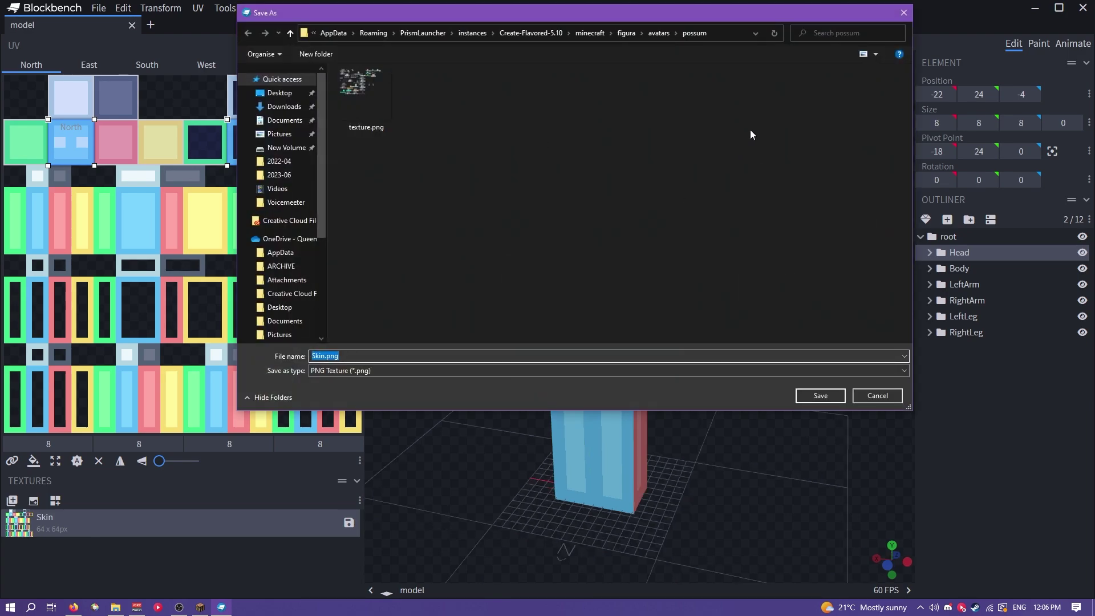
click(878, 397)
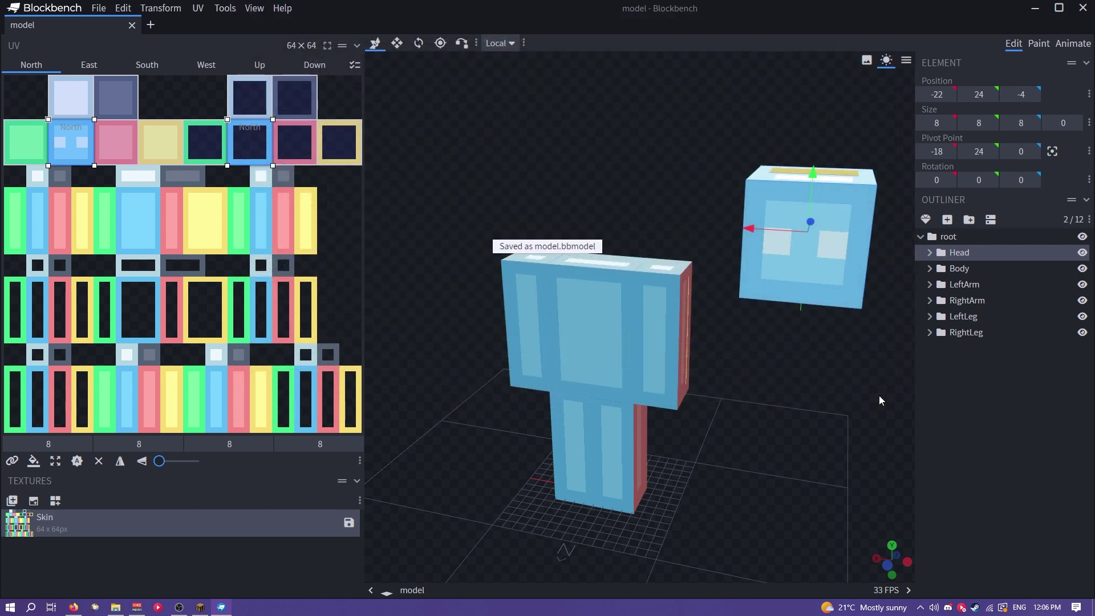
Switch to Minecraft and examine the avatar with its displaced head while walking
key(alt+Tab)
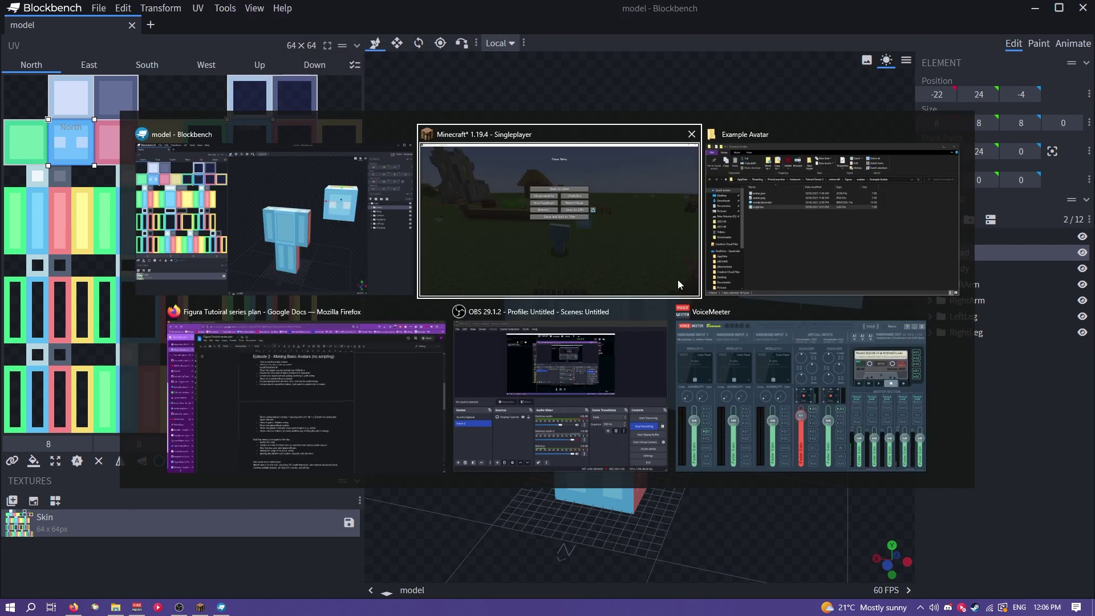
key(Escape)
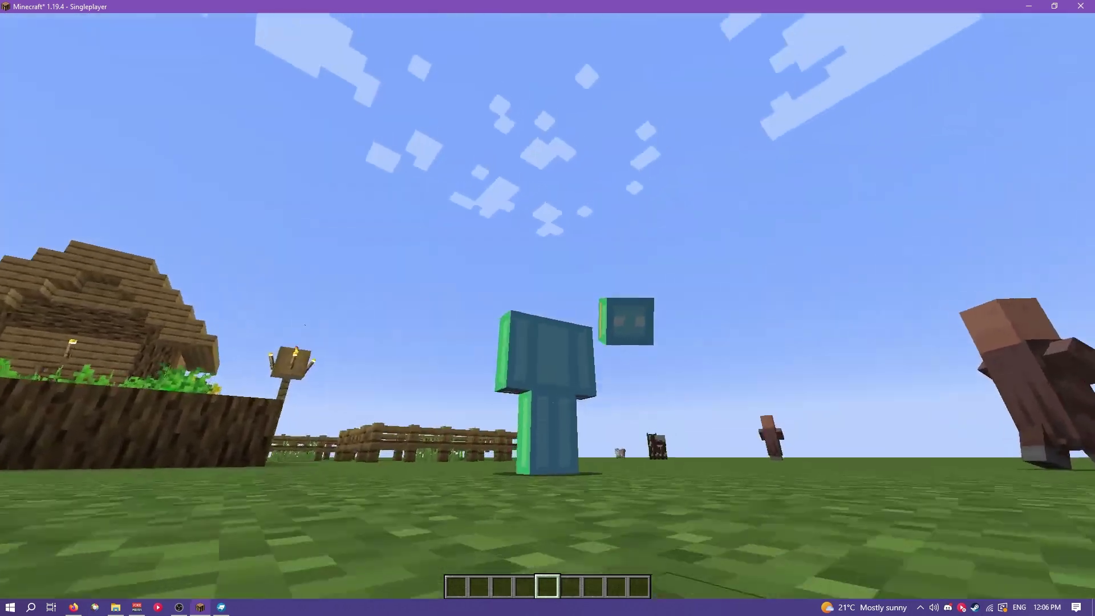
key(w)
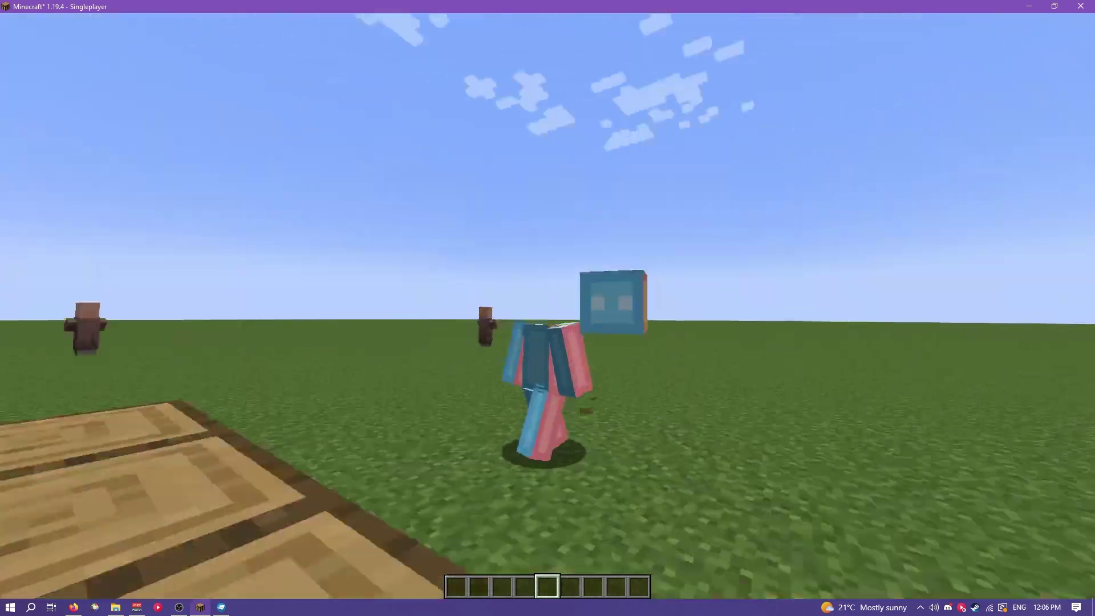
Return to Blockbench, undo the Head's sideways move, raise the Head group to a Y position of 34 and save
key(alt+Tab)
key(ctrl+z)
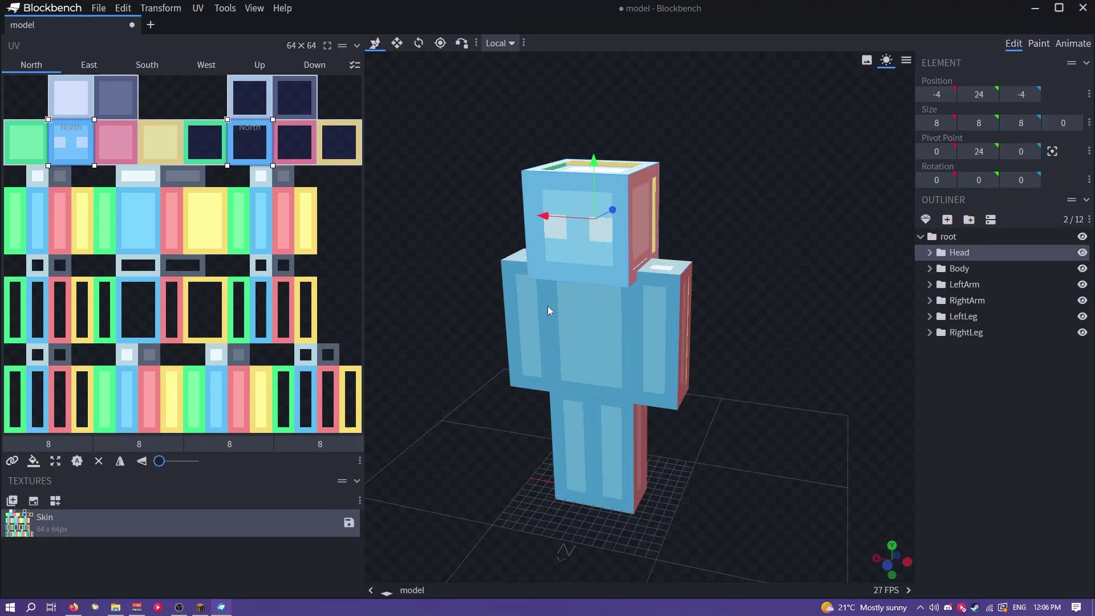
scroll(549, 310, down, 5)
drag(616, 218, 614, 165)
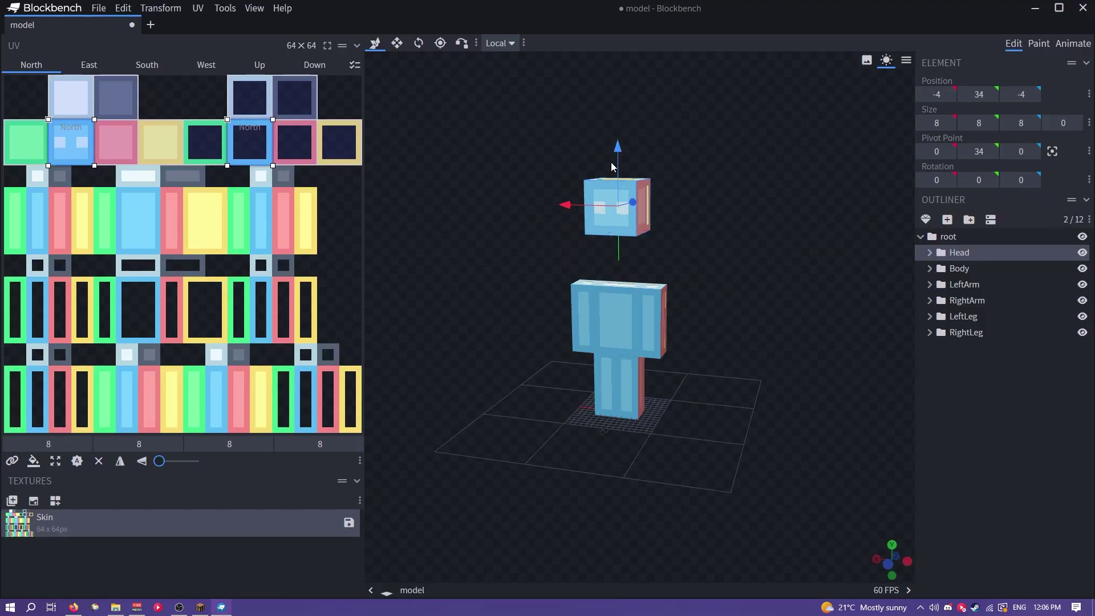
key(ctrl+s)
Copy the Example Avatar folder's path from File Explorer and return to Blockbench
key(alt+Tab)
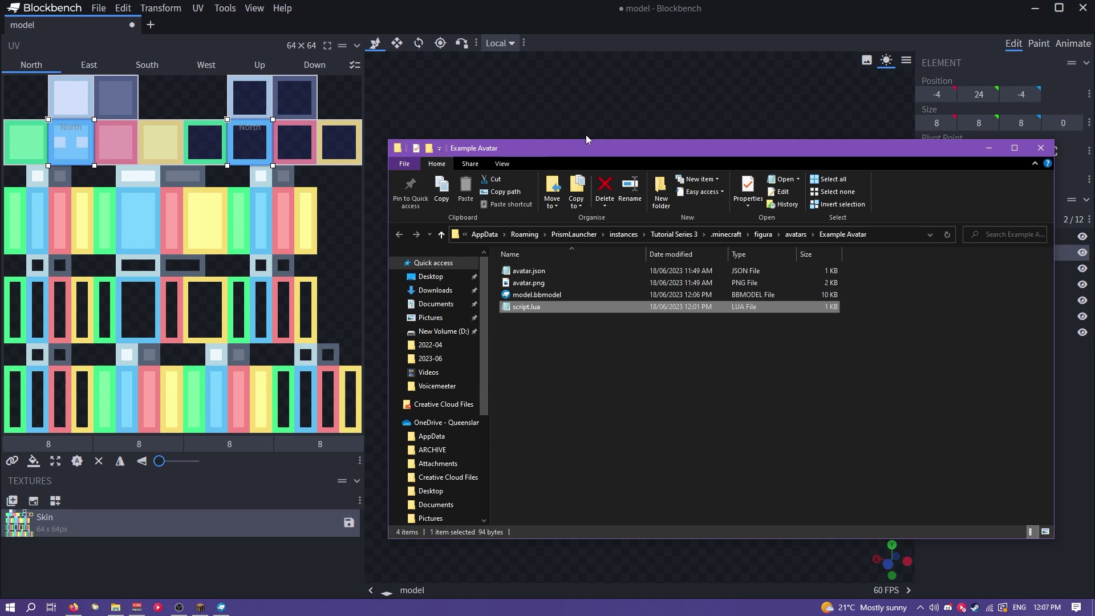
click(888, 239)
key(alt+Tab)
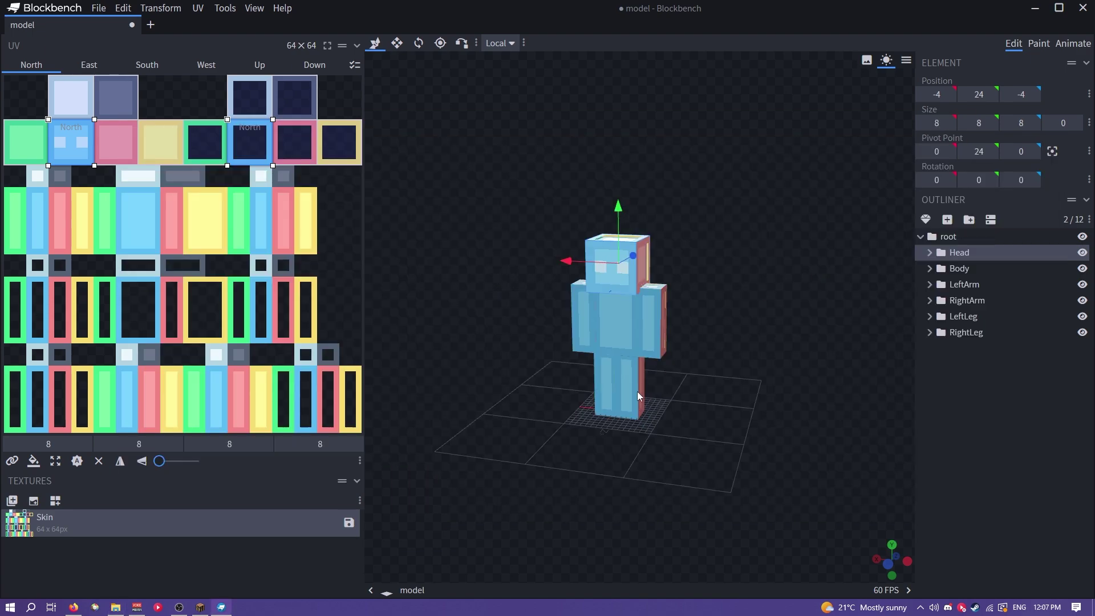
Save the model and its texture, storing the texture as Skin.png in the Example Avatar folder
key(ctrl+s)
click(716, 33)
text(C:\Users\chloe\AppData\Roaming\PrismLauncher\instances\Tutorial Series 3\.minecraft\figura\avatars\Example Avatar)
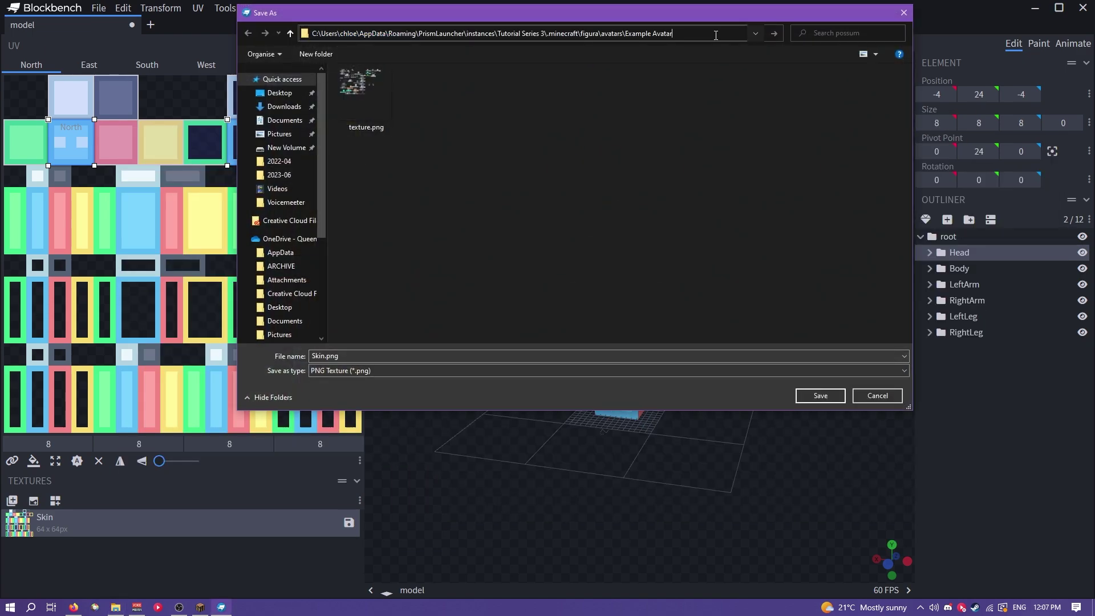
key(Return)
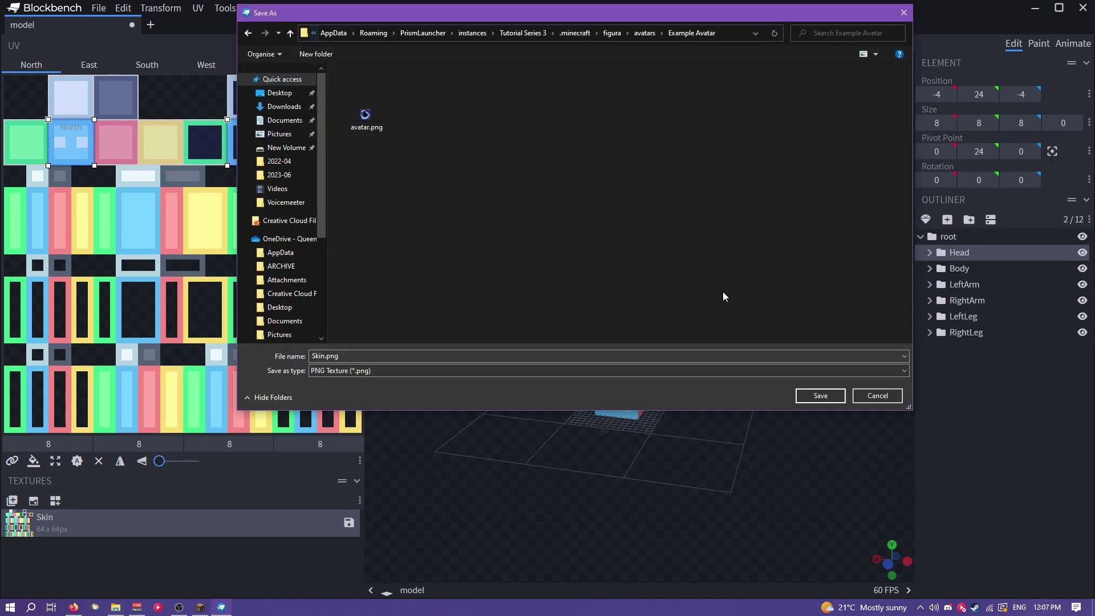
click(814, 396)
Open Skin.png from the Example Avatar folder in GIMP and draw a curved black pencil stroke across the texture
key(alt+Tab)
click(527, 319)
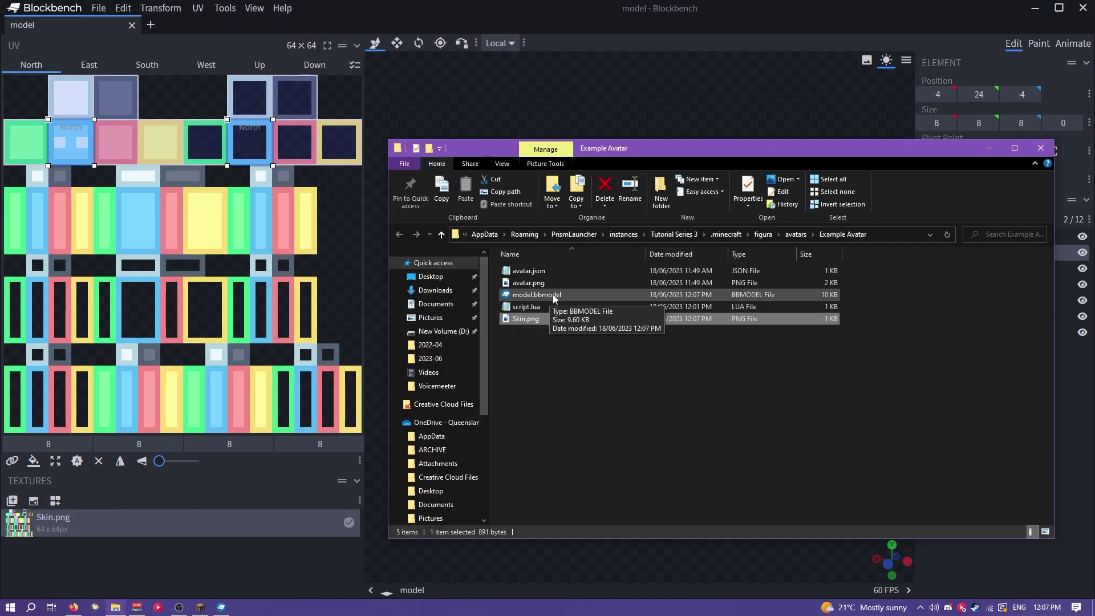
double_click(536, 319)
drag(561, 166, 317, 187)
mouse_move(278, 298)
mouse_down()
mouse_move(323, 331)
mouse_move(479, 334)
mouse_move(544, 314)
mouse_up()
Export the image over Skin.png without saving resolution, creation time, Exif data or XMP data
key(shift+ctrl+e)
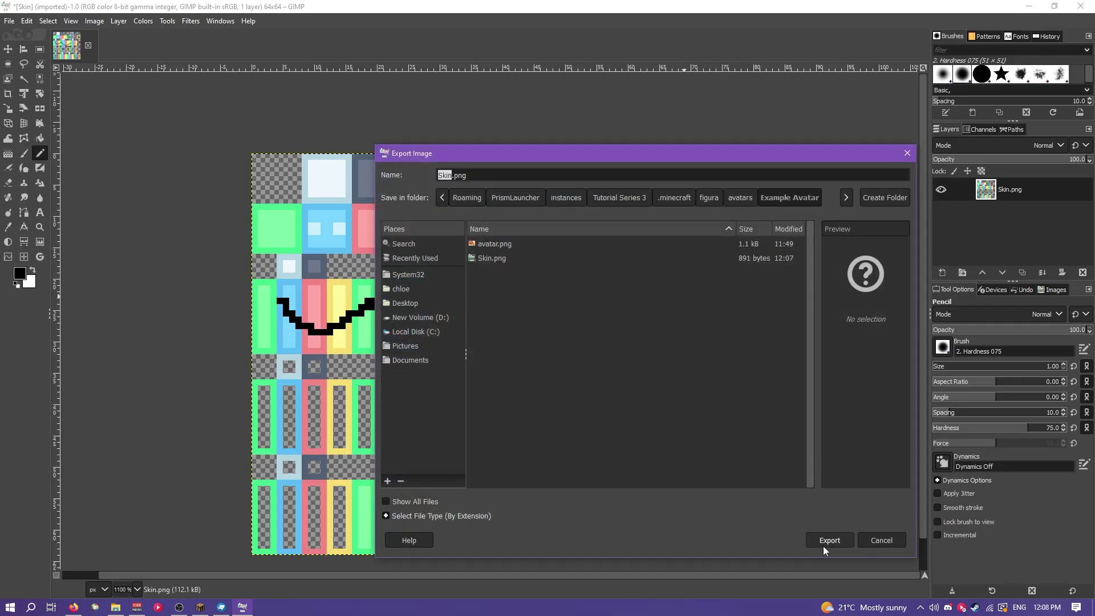
click(824, 542)
click(690, 406)
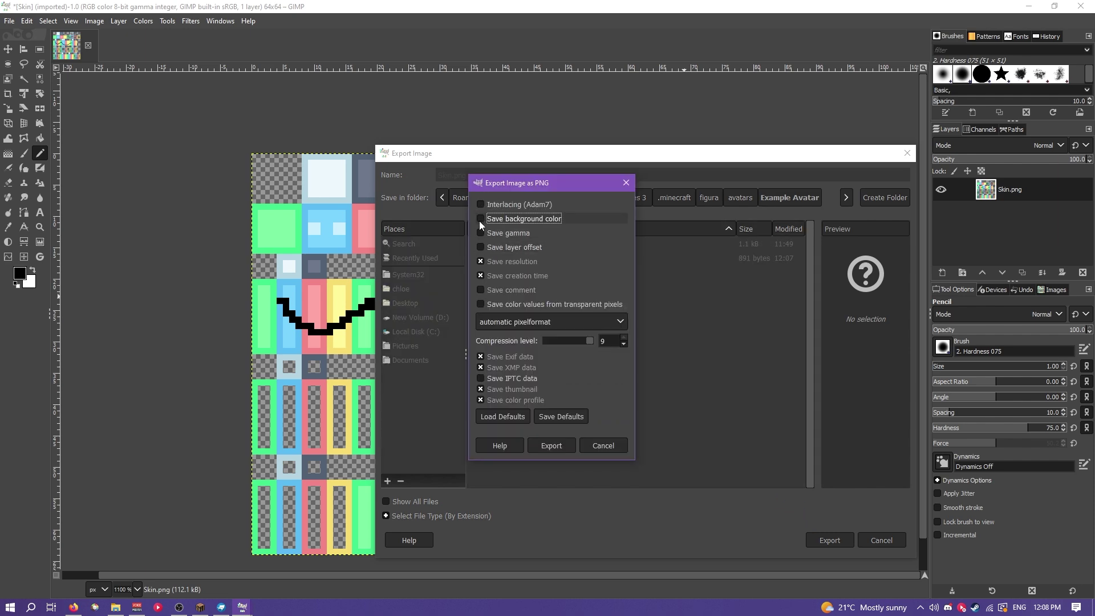
click(480, 261)
click(481, 276)
click(480, 356)
click(481, 367)
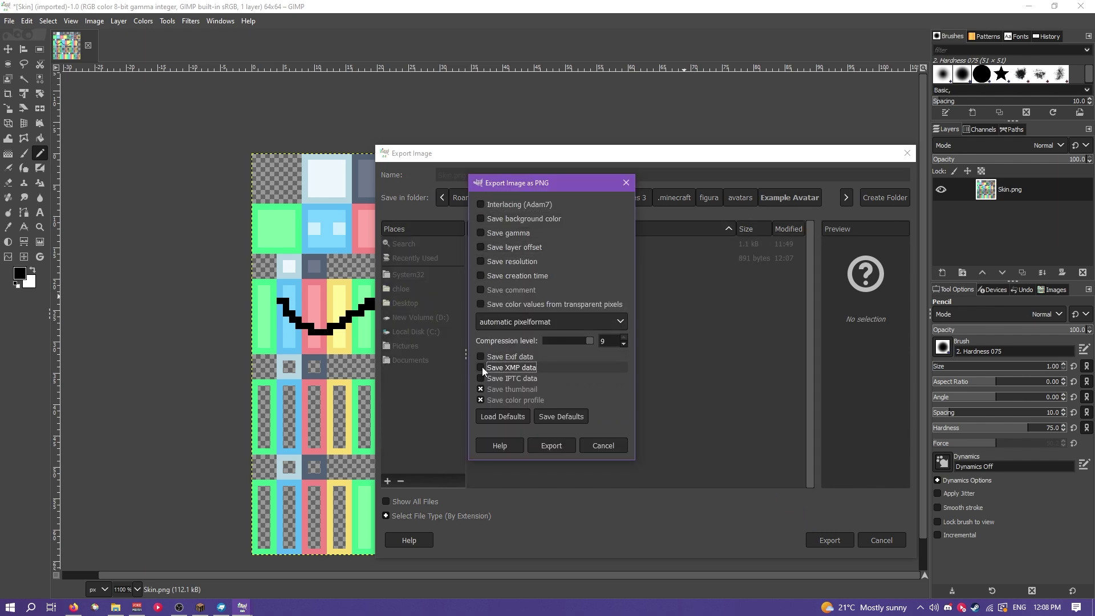
click(551, 445)
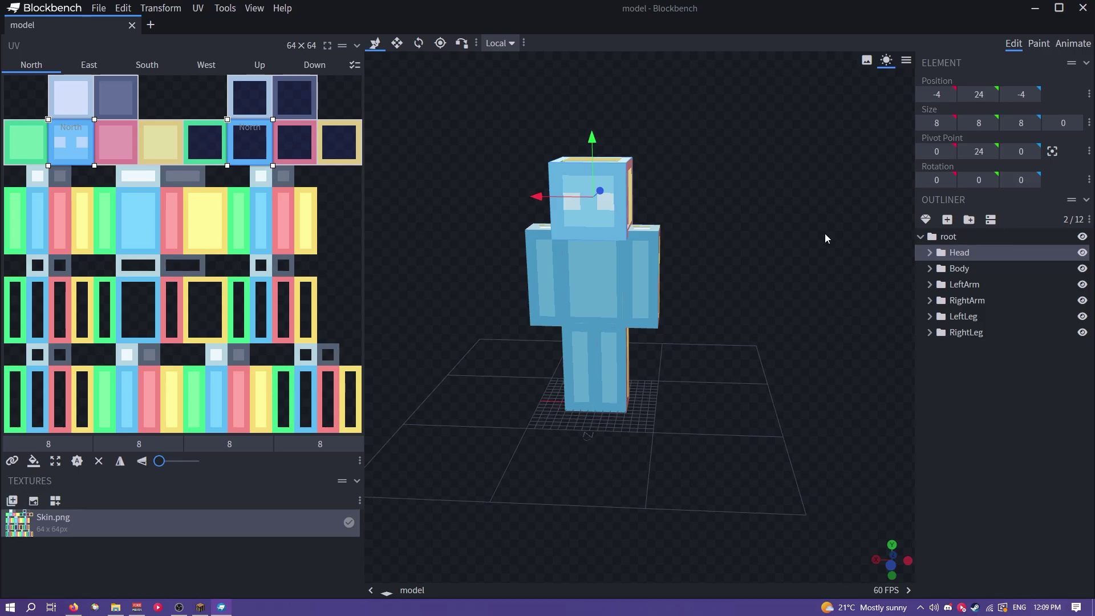
Select the Body, LeftArm, RightArm and LeftLeg groups in turn to examine which model part each one controls
click(1003, 270)
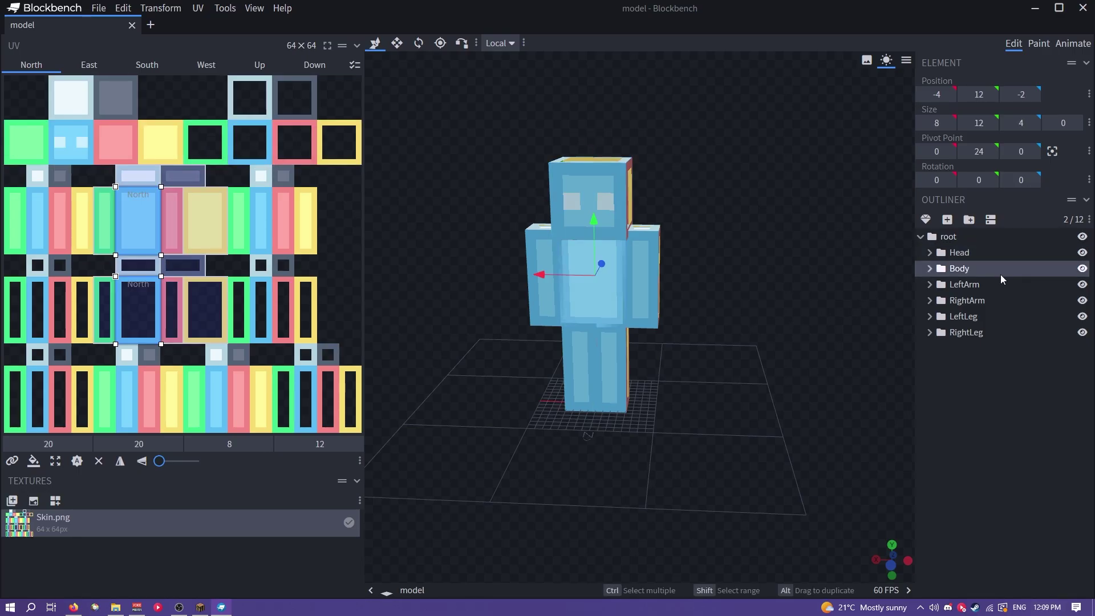
click(968, 291)
click(965, 301)
click(962, 323)
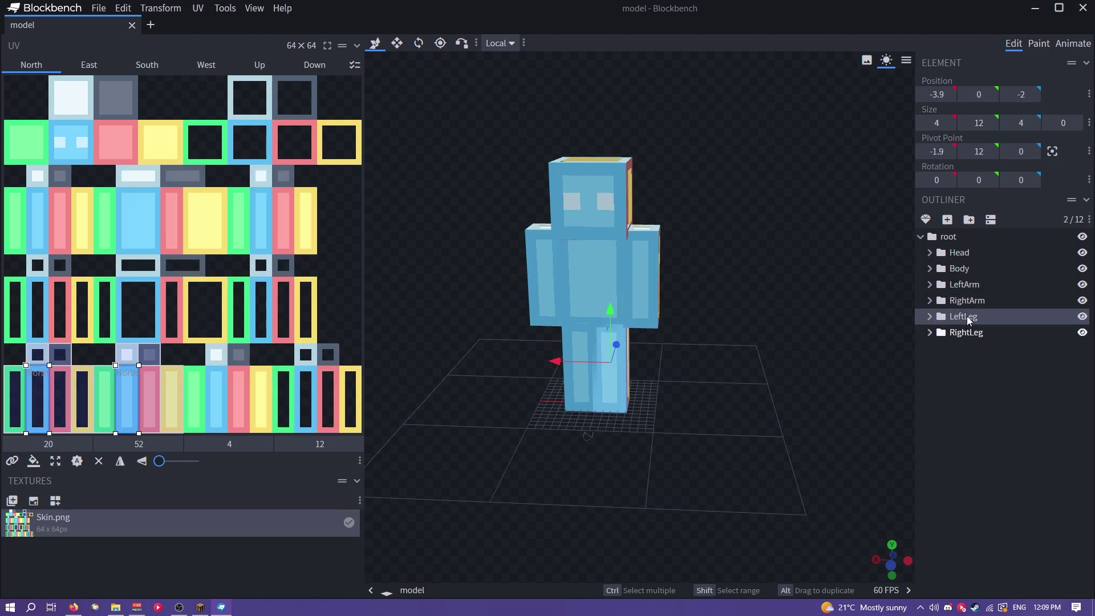
click(970, 300)
Rename the Head group to Heeeead and save the model
double_click(958, 252)
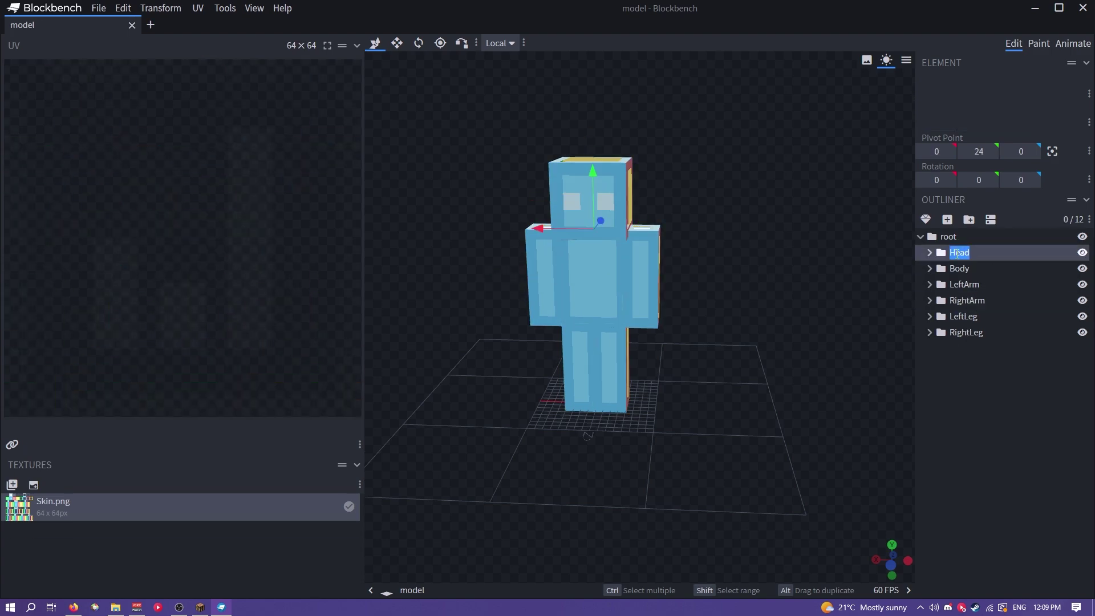
click(957, 253)
text(eee)
click(757, 324)
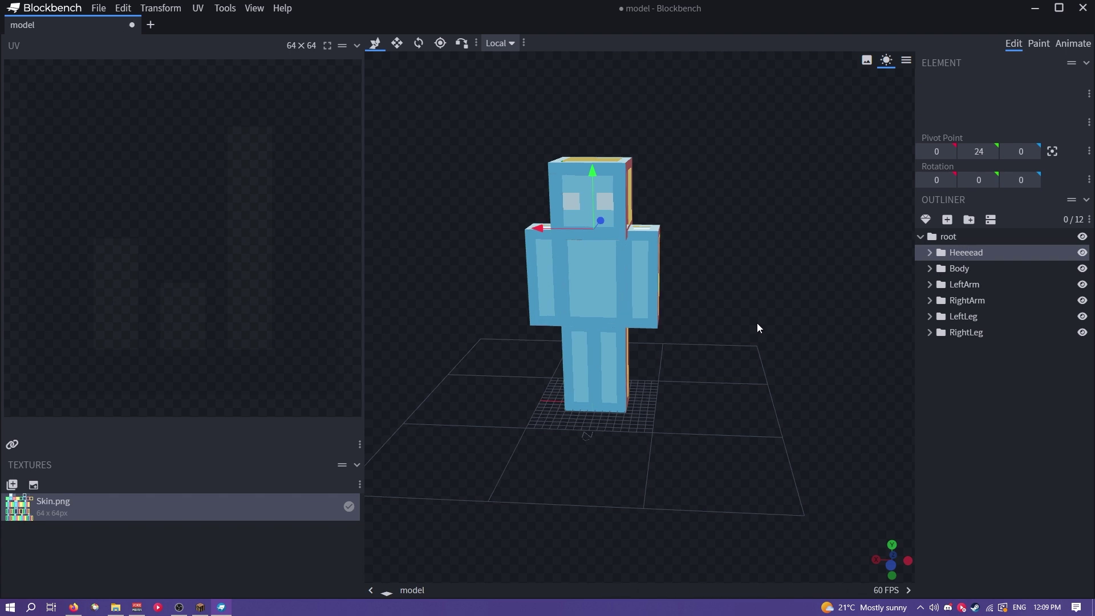
key(ctrl+s)
Switch to Minecraft and examine the avatar's head movement from different camera perspectives
key(alt+Tab)
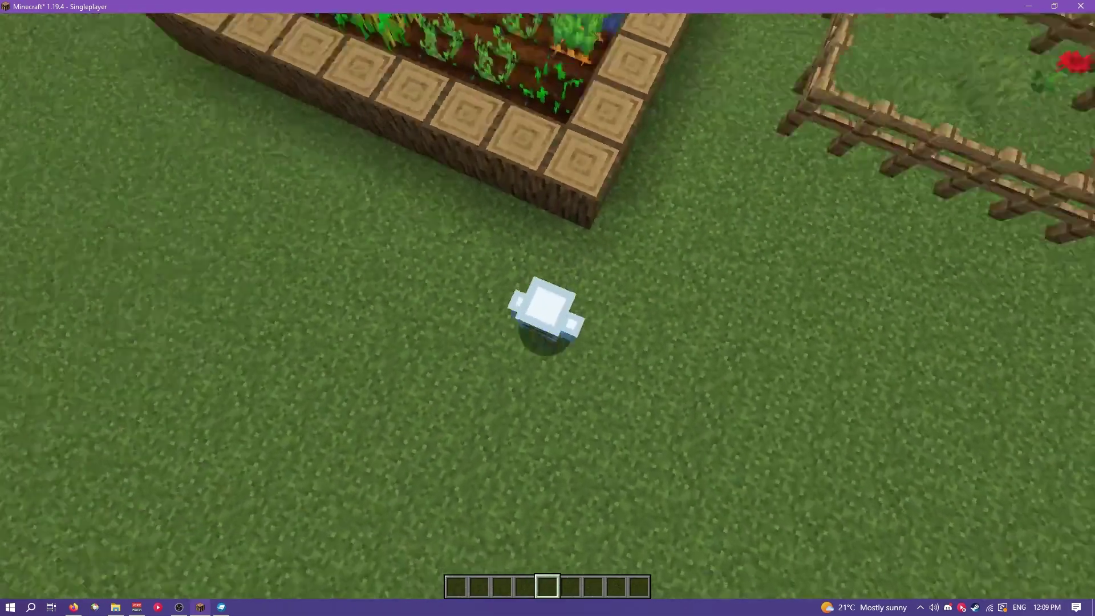
key(F5)
key(F5)
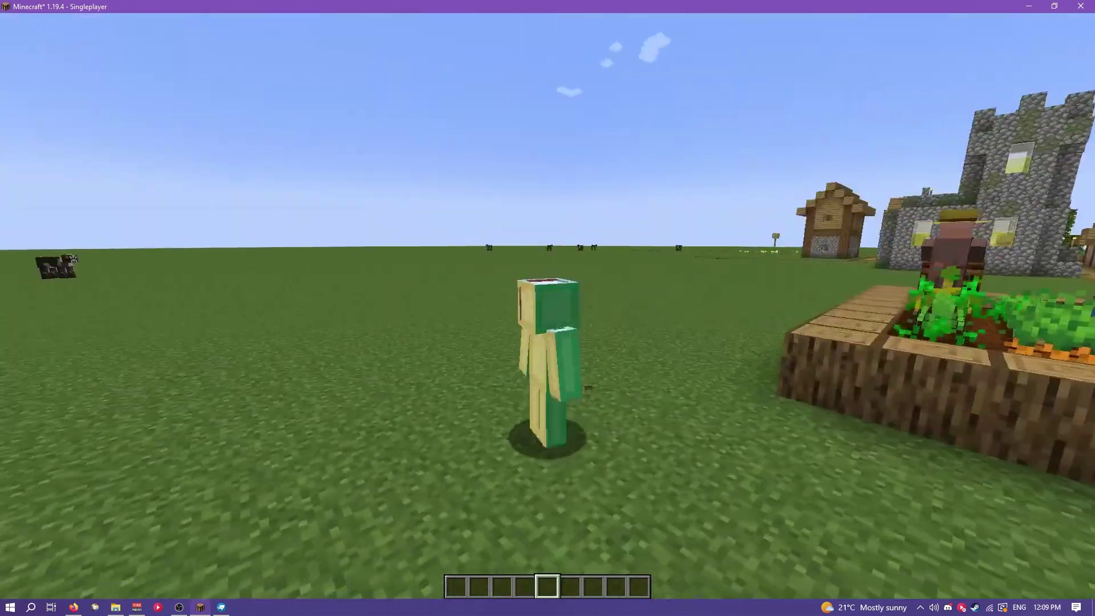
Return to Blockbench, rename the RightArm group to RigeehtArm and save the model
key(alt+Tab)
click(963, 300)
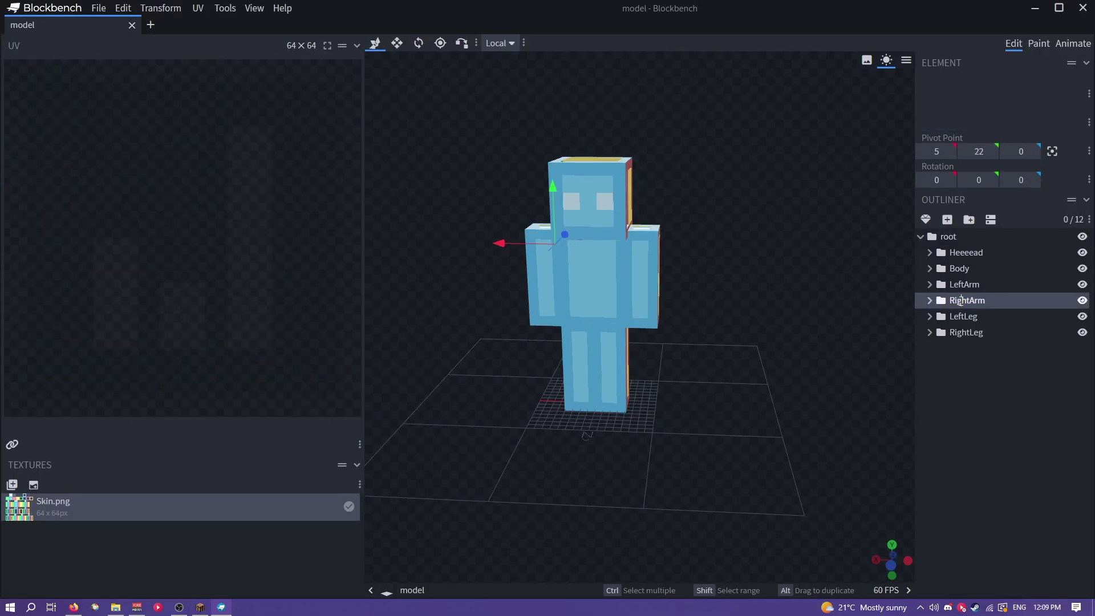
Examine the avatar's limb movement in Minecraft while walking and jumping, and return to Blockbench
key(alt+Tab)
key(Escape)
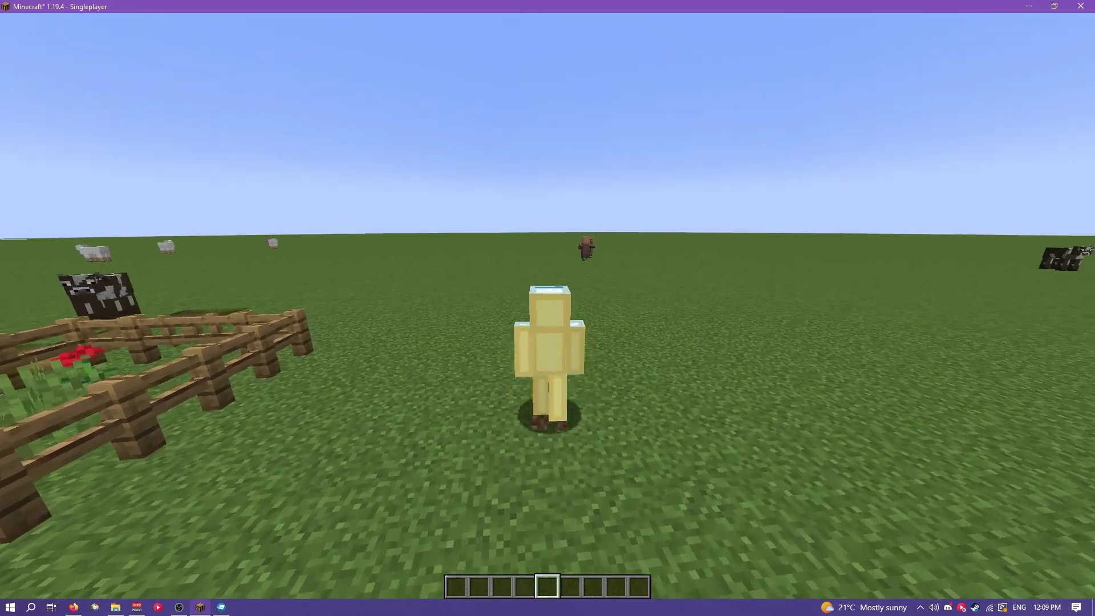
key(alt+Tab)
key(alt+Tab)
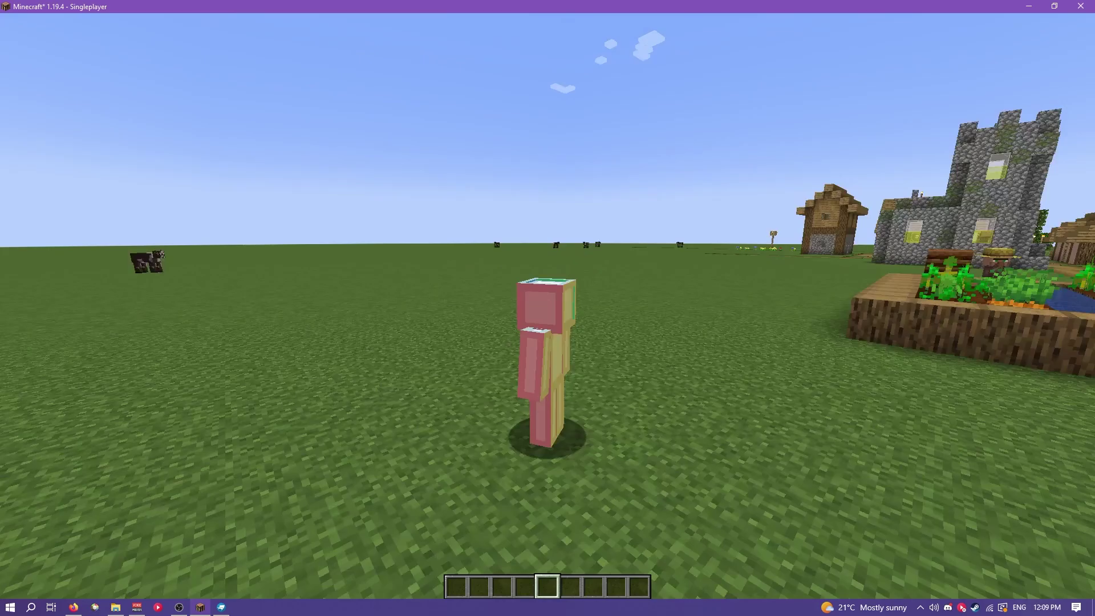
key(w)
key(space)
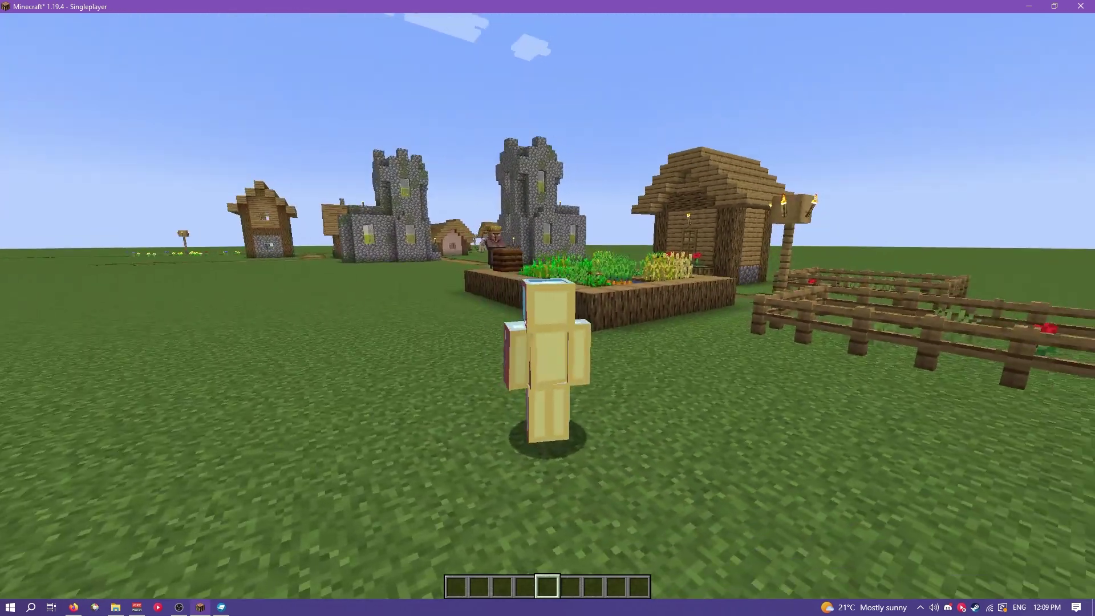
key(alt+Tab)
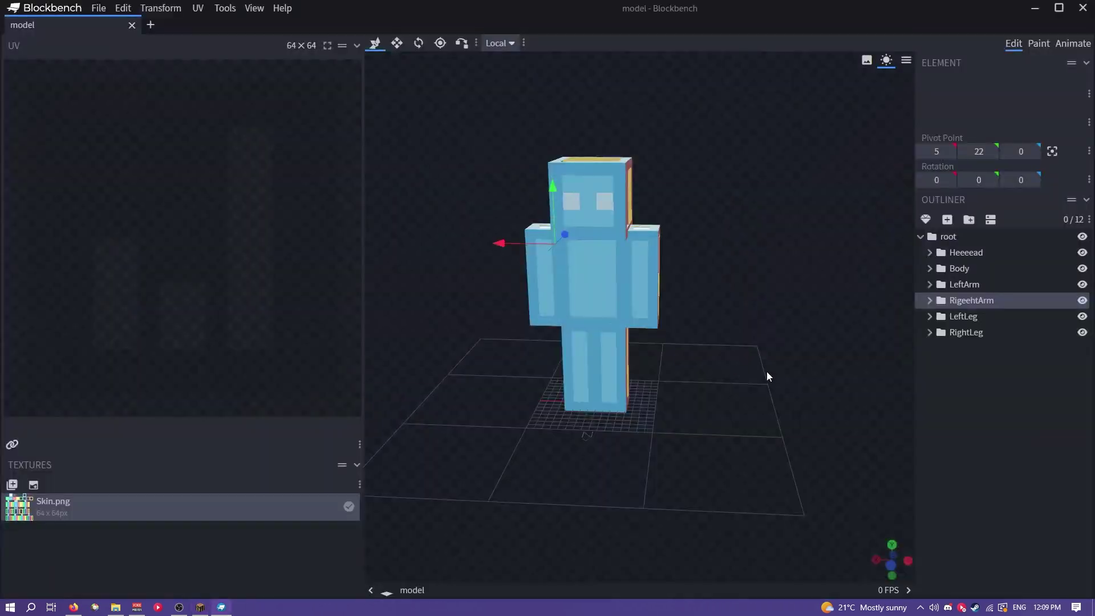
Undo the renaming of the head and right arm groups and save the model
key(ctrl+z)
key(ctrl+z)
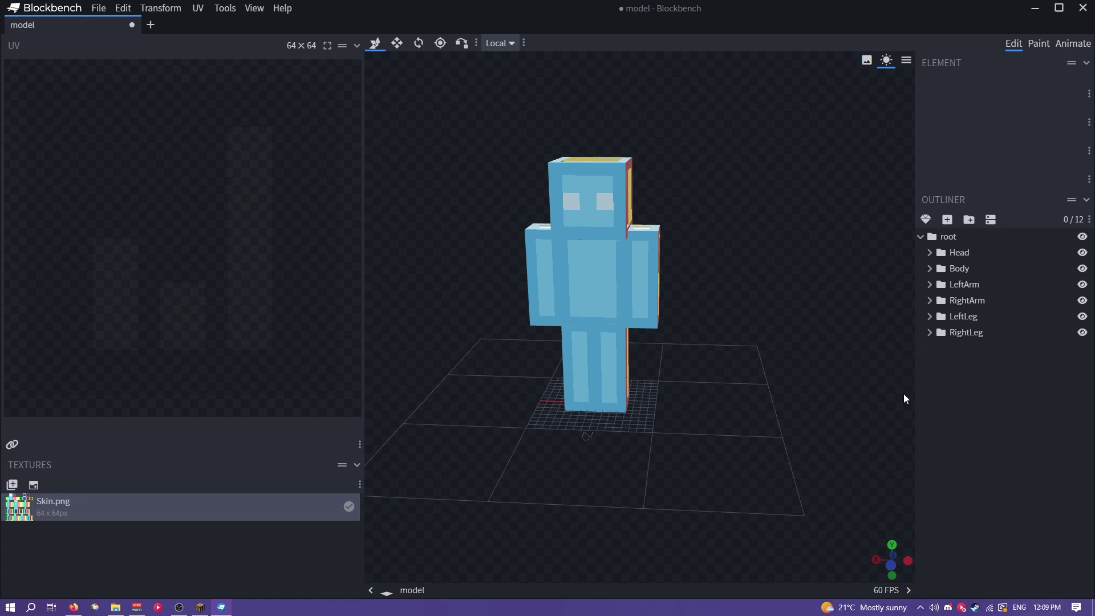
key(ctrl+s)
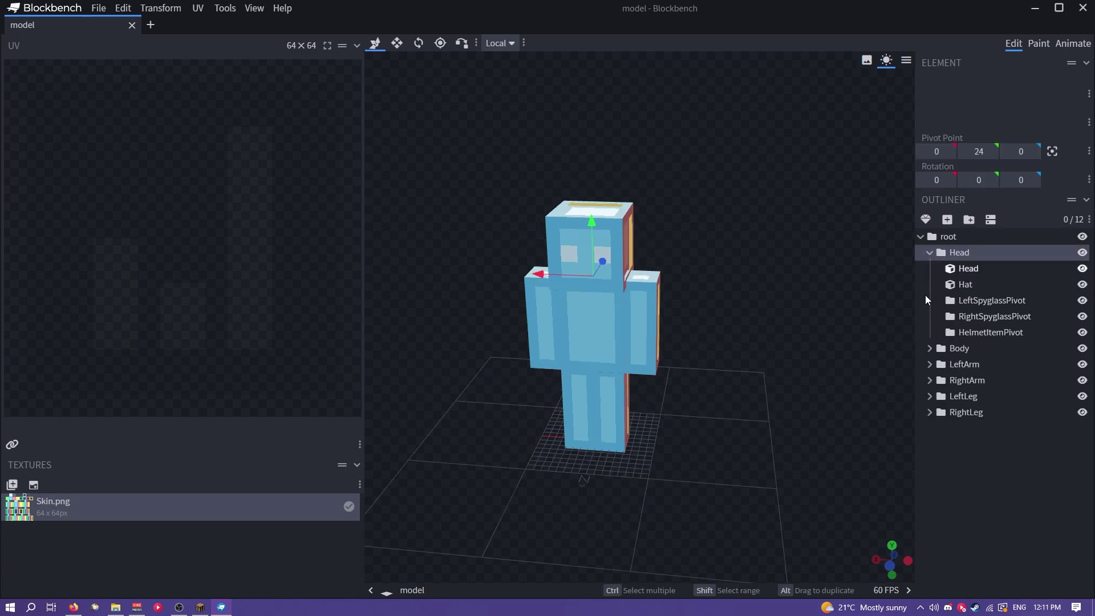
Examine which model parts belong to the arm and leg groups by selecting them one after another
click(951, 364)
click(963, 380)
click(963, 399)
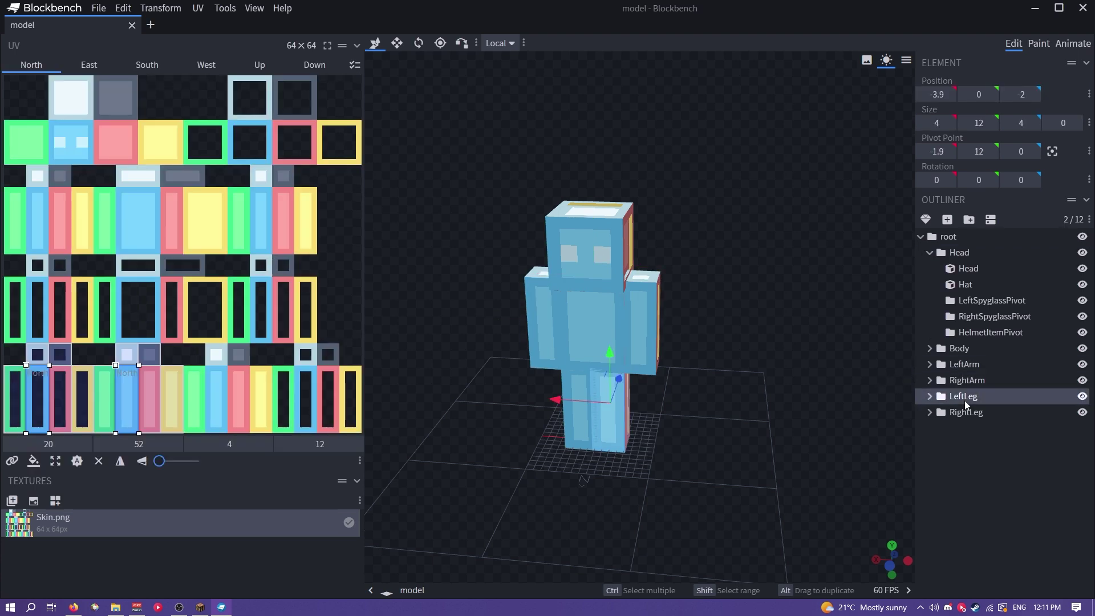
click(966, 412)
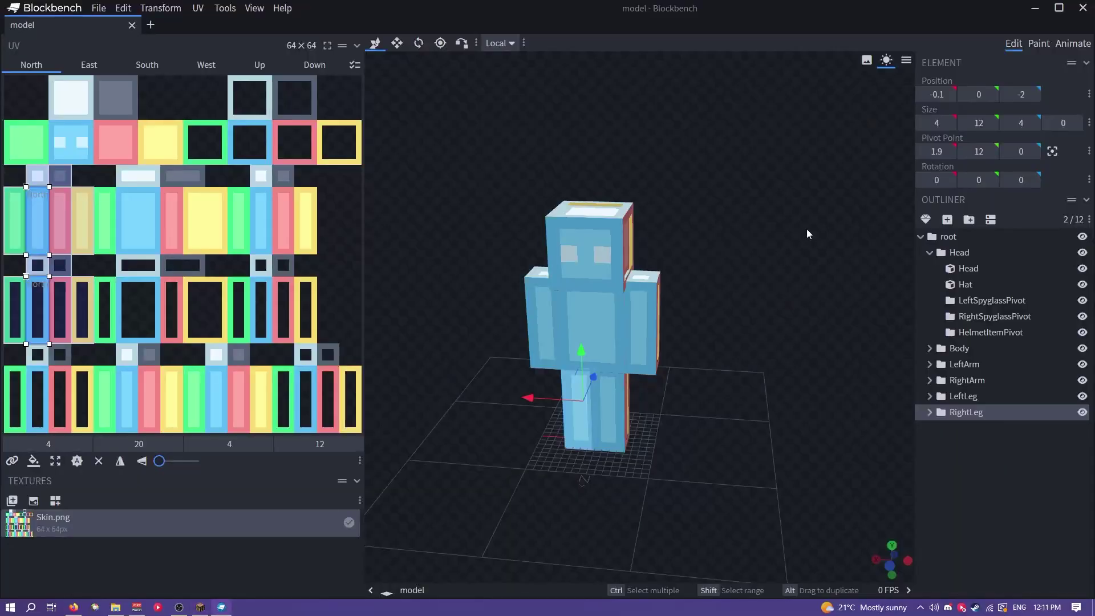
Examine the RightArm, Body, RightLeg and LeftLeg groups and view the model from several sides
click(969, 252)
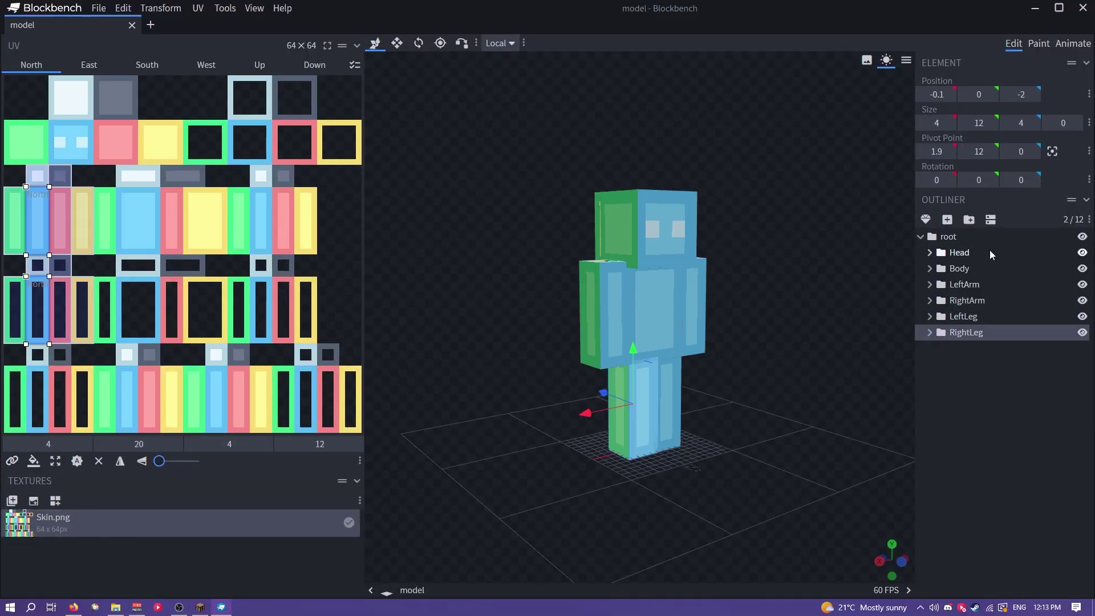
click(989, 300)
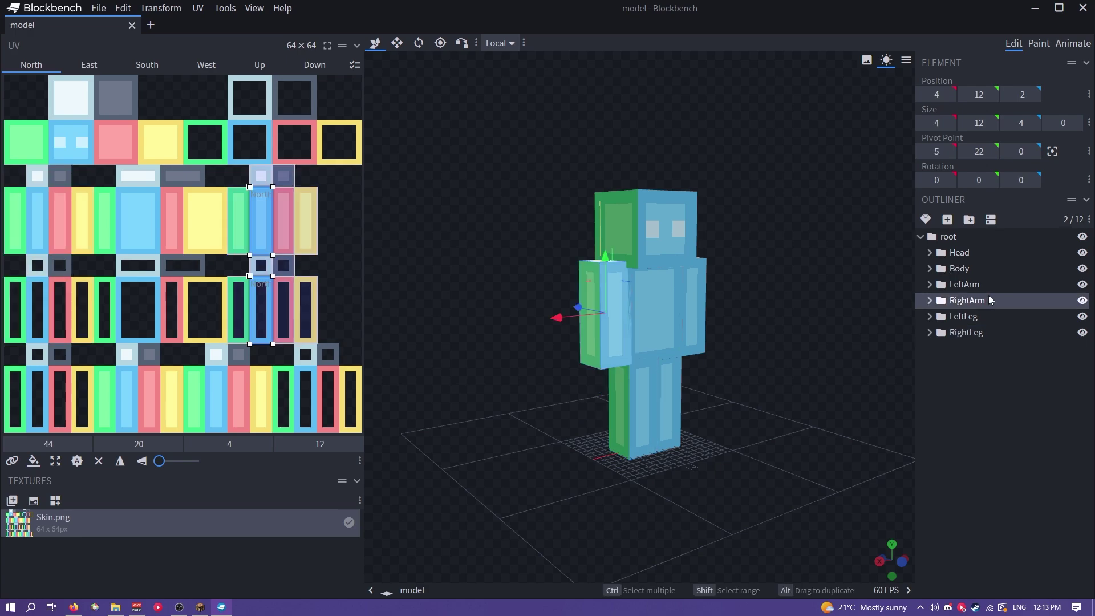
click(974, 271)
click(964, 302)
click(970, 331)
click(964, 316)
drag(889, 434, 798, 403)
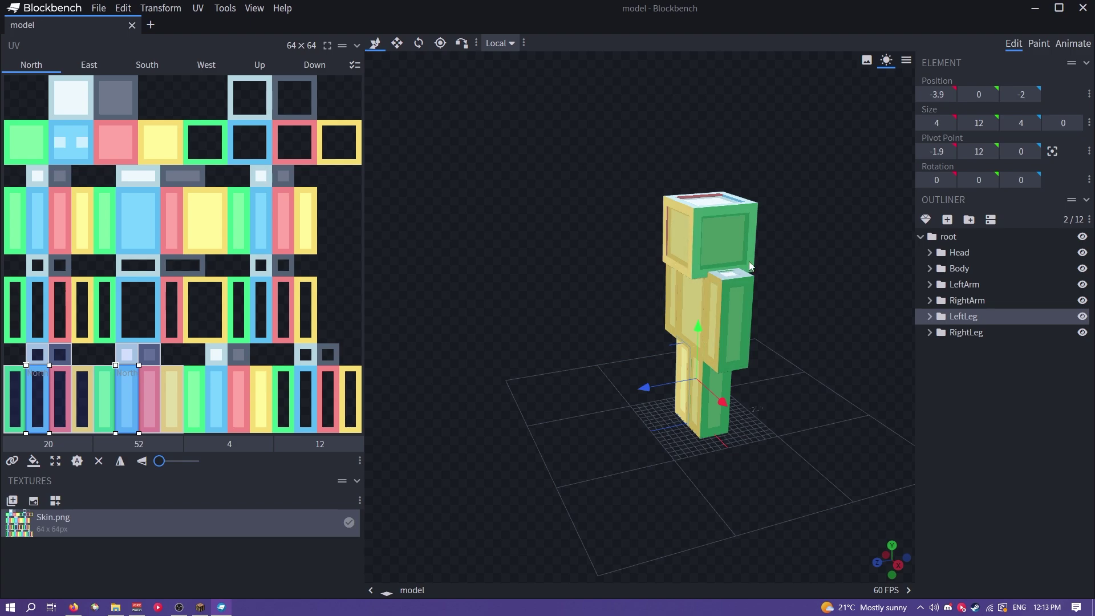
drag(809, 308, 383, 264)
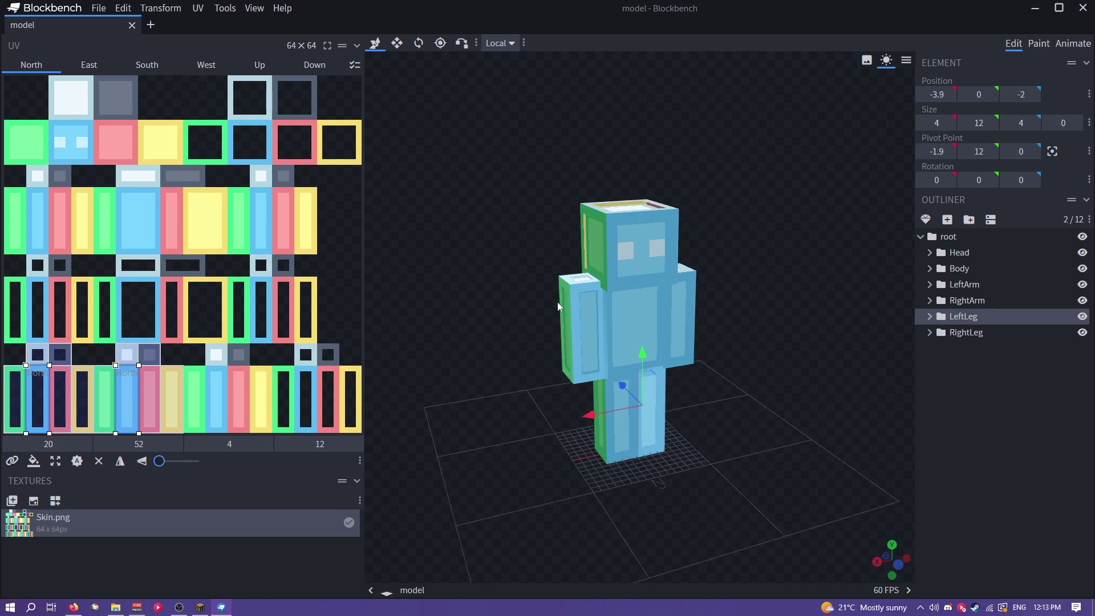
drag(811, 310, 707, 334)
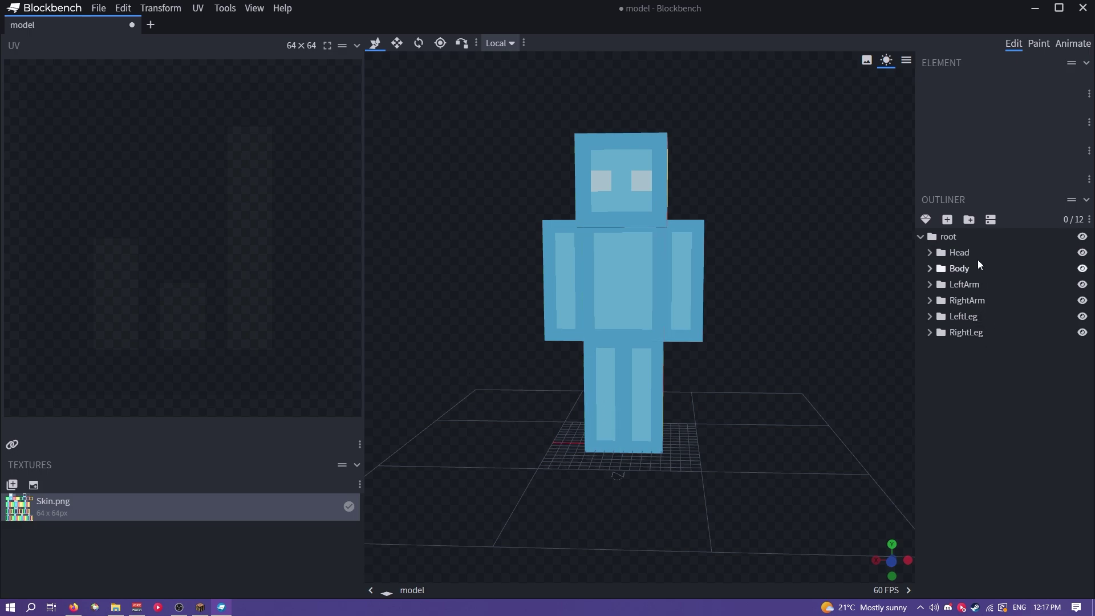
Add a new group inside root and name it LeftLegExtra
click(955, 242)
click(951, 241)
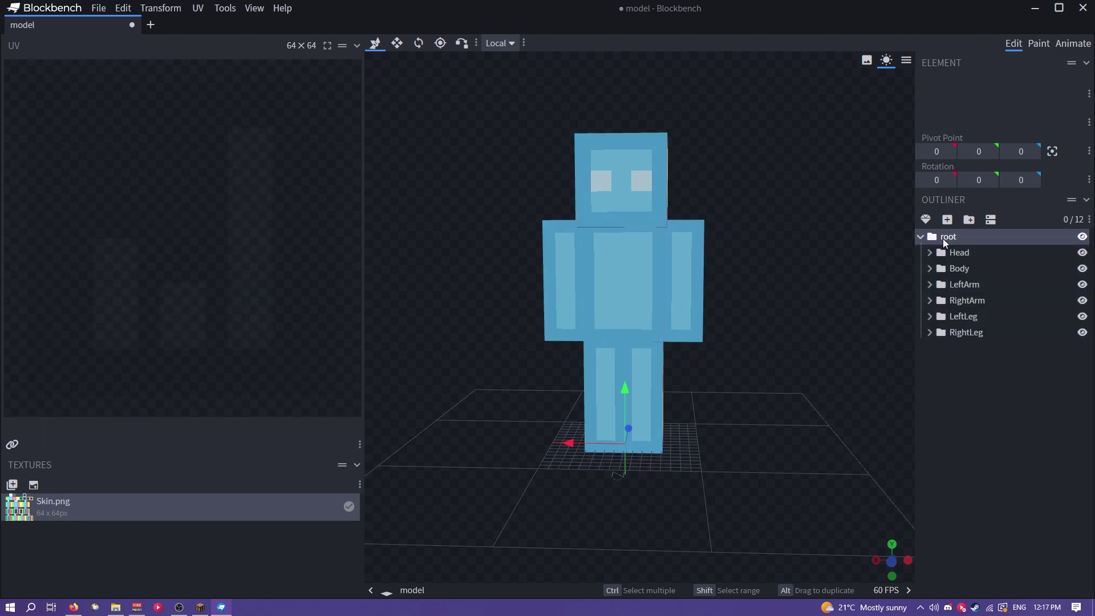
click(970, 221)
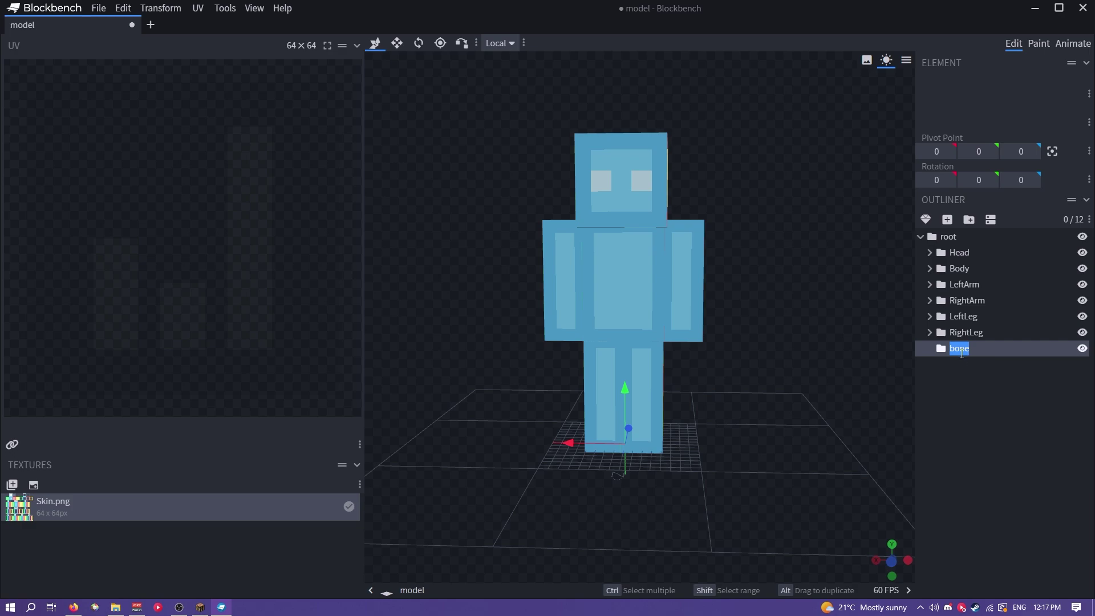
text(LeftLeg2)
key(Return)
double_click(977, 349)
click(987, 350)
click(992, 347)
Add a cube to the LeftLegExtra group and move it out beside the model to X position 8
scroll(779, 402, down, 2)
drag(778, 401, 779, 409)
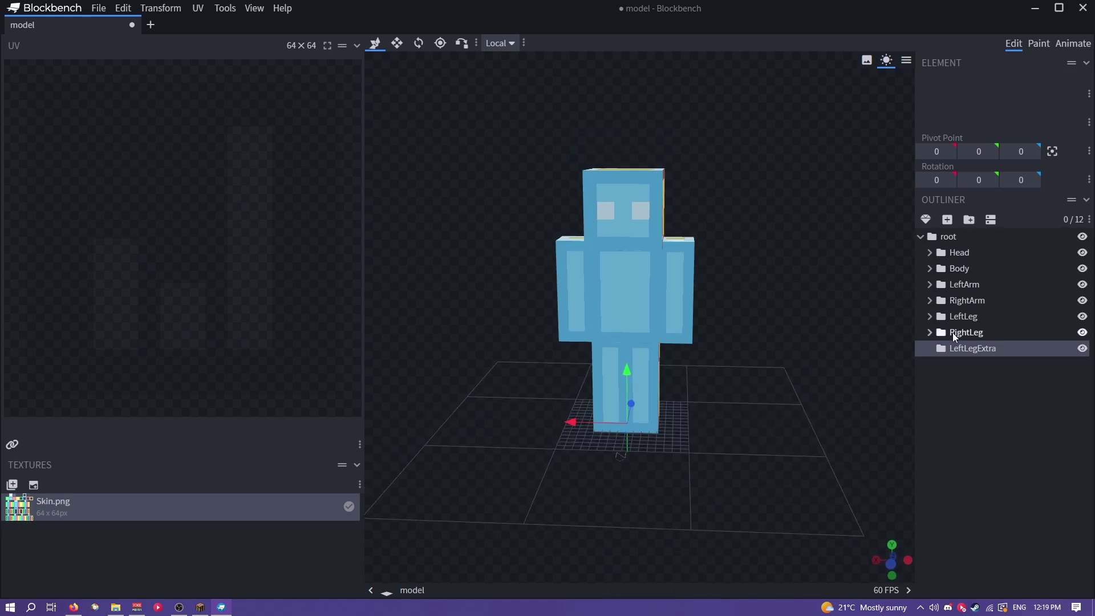
click(930, 301)
click(930, 300)
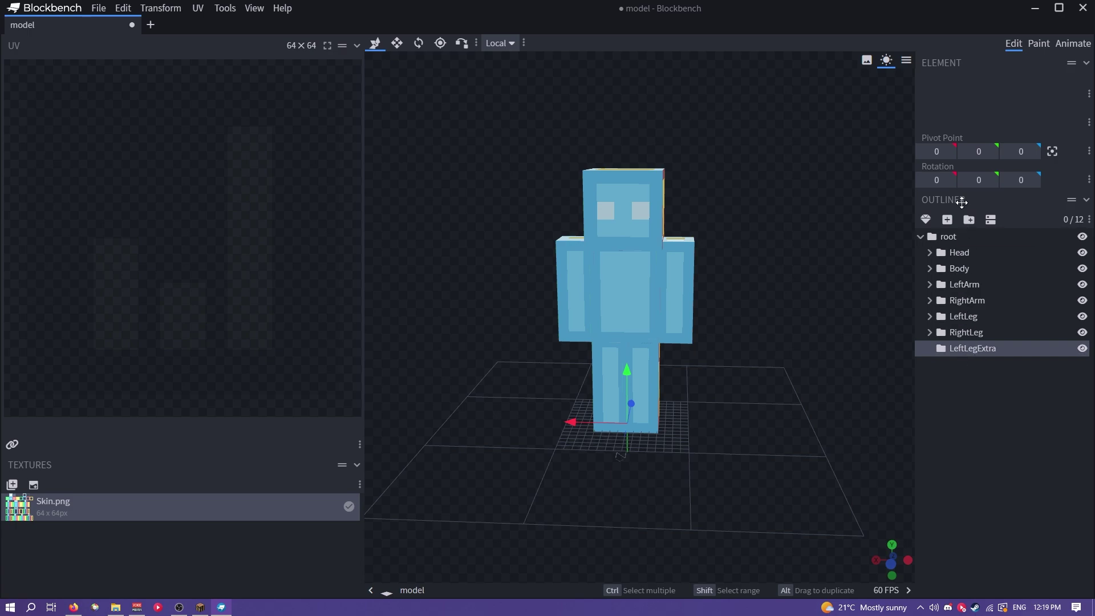
click(946, 219)
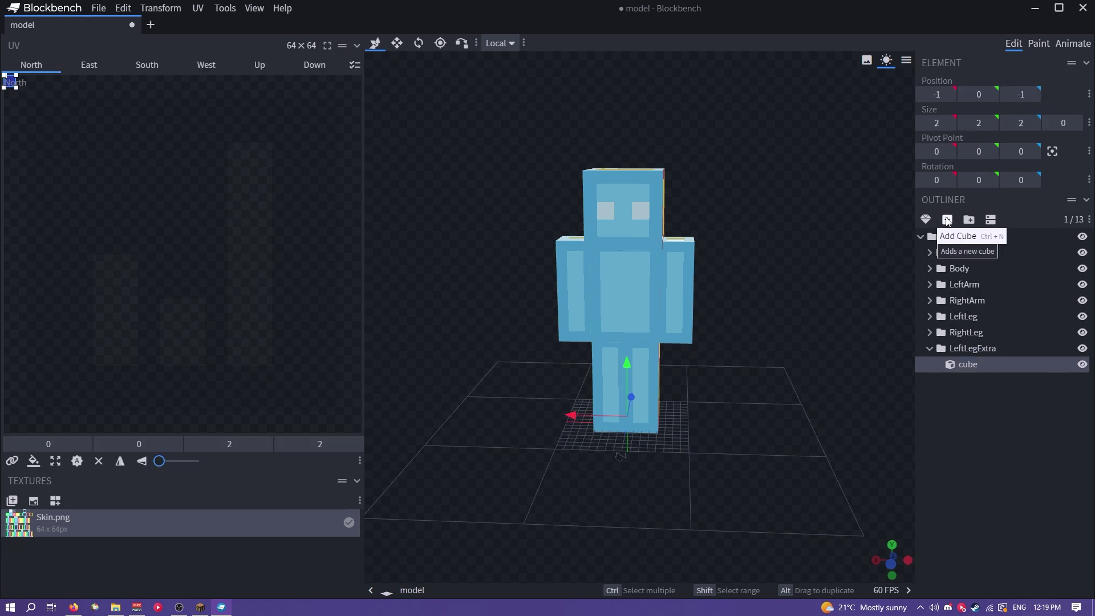
scroll(577, 470, up, 3)
drag(570, 474, 495, 485)
scroll(558, 450, up, 2)
right_drag(558, 450, 579, 463)
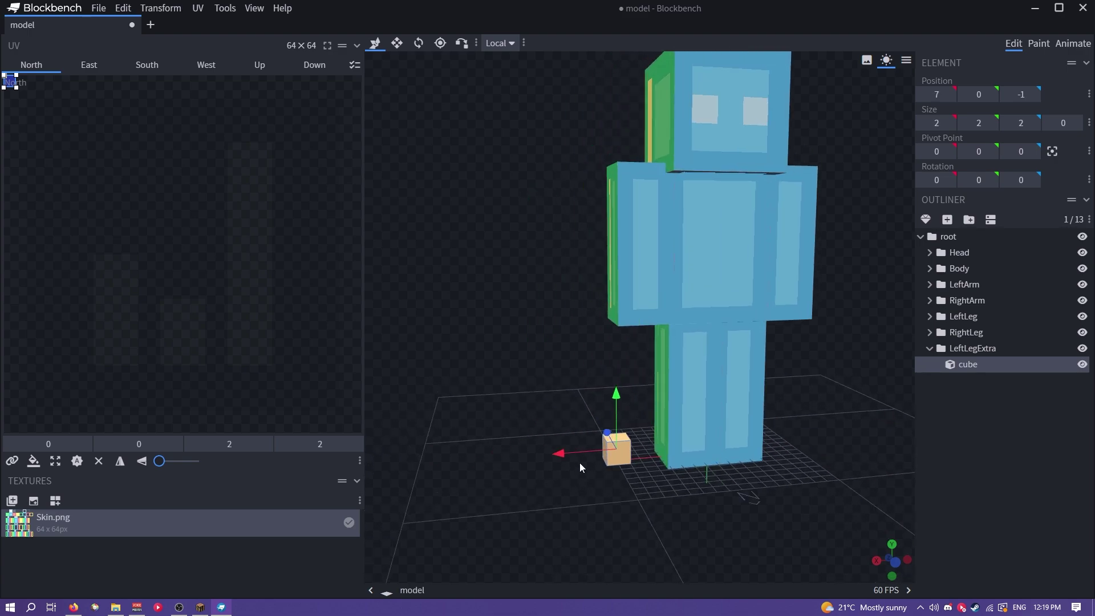
drag(569, 457, 544, 420)
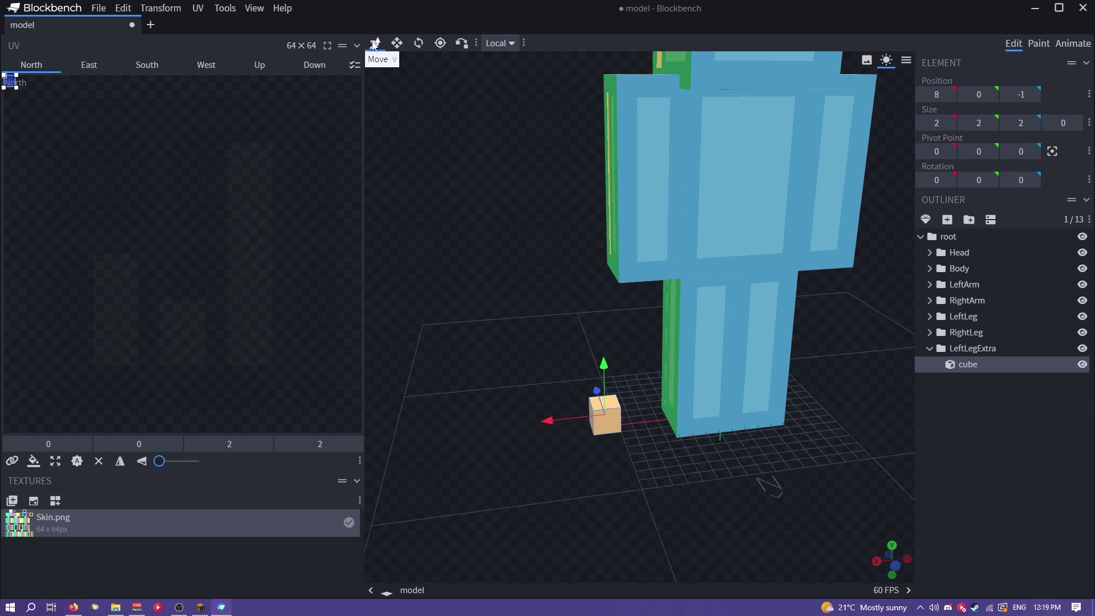
Resize the cube to 4 wide, 12 high and 4 deep, matching a leg
click(396, 43)
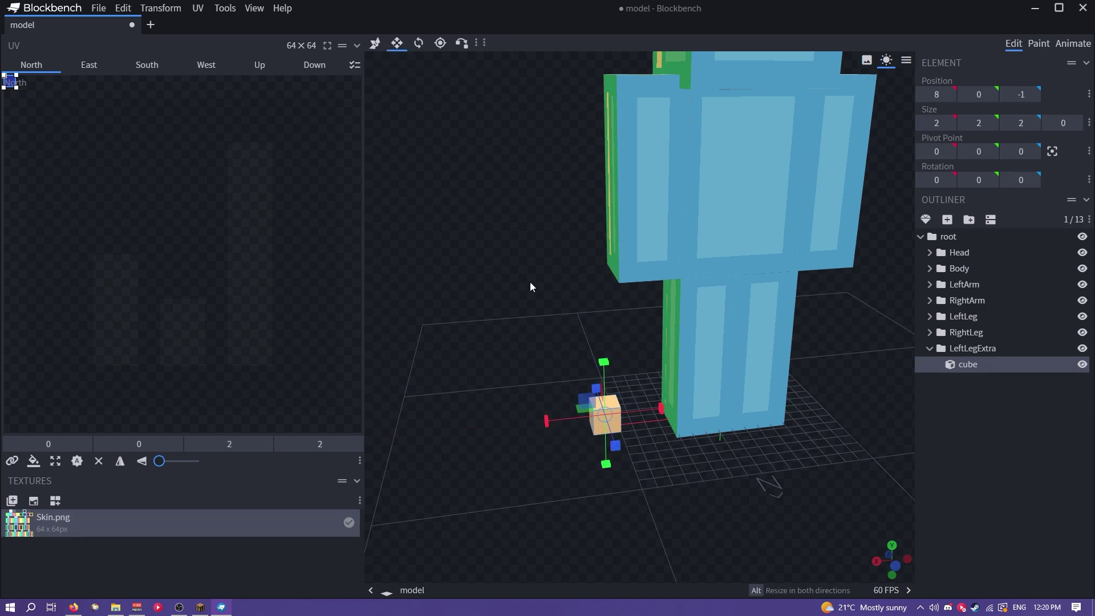
drag(605, 361, 594, 281)
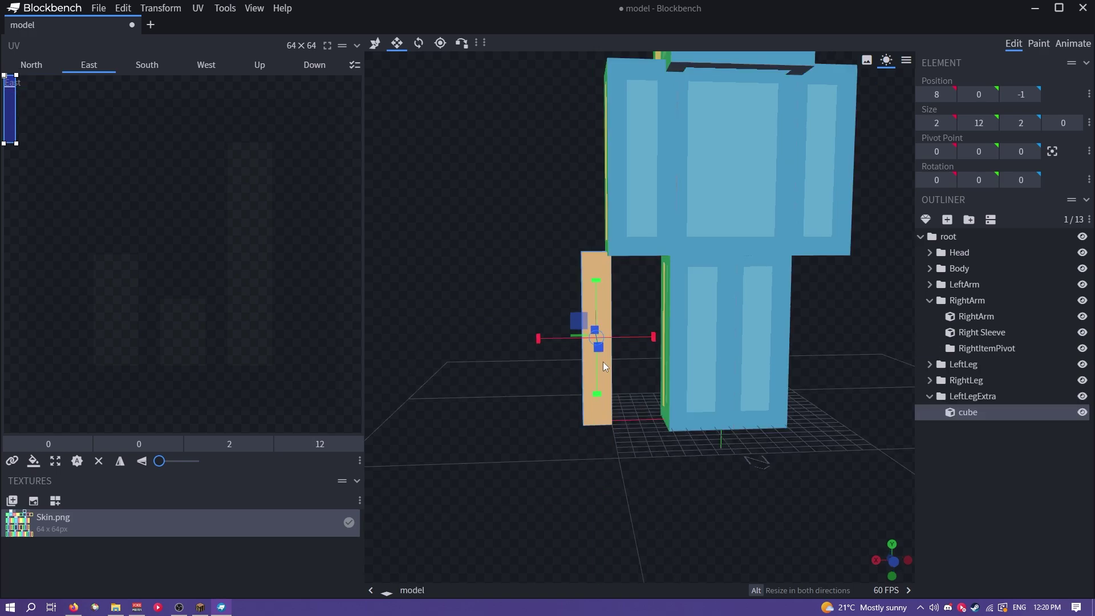
drag(610, 496, 751, 543)
drag(755, 340, 770, 340)
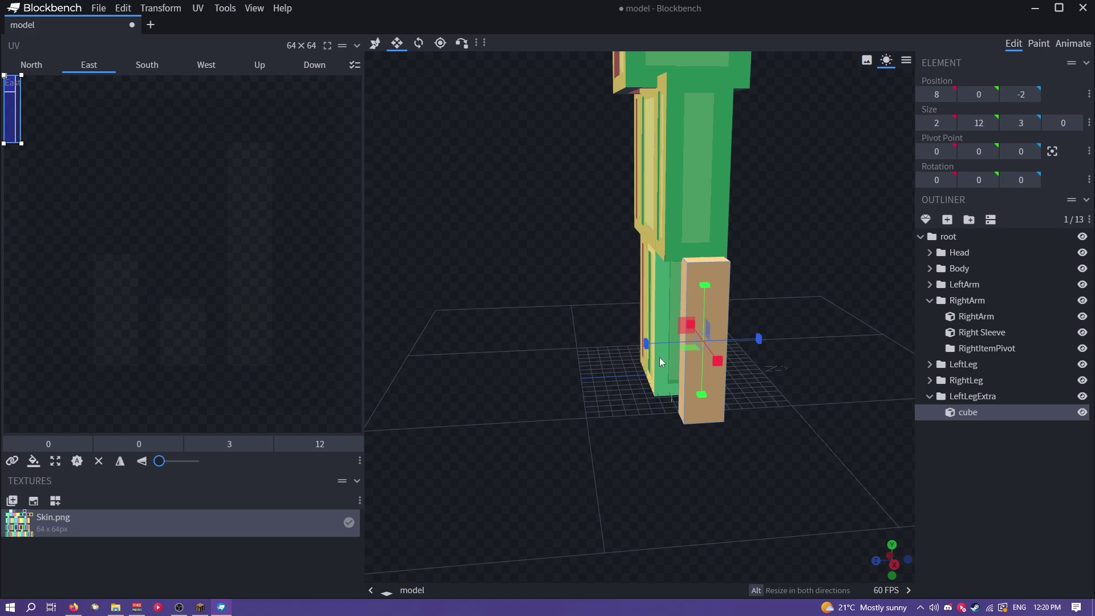
drag(645, 344, 748, 401)
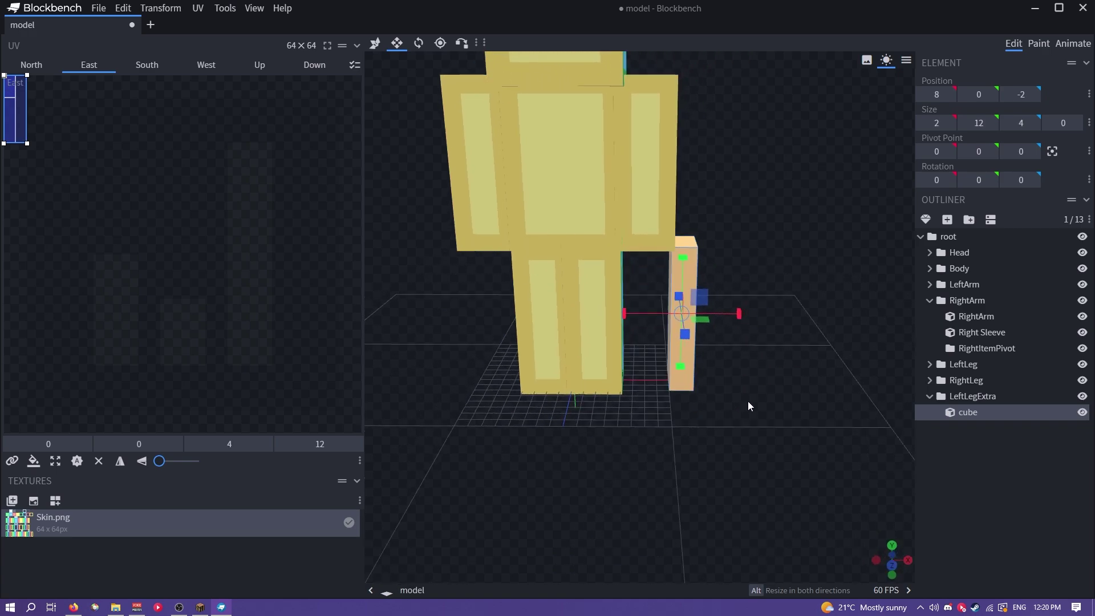
drag(627, 313, 608, 318)
drag(656, 368, 320, 101)
Move the resized cube to X position 4 against the model's leg and save the model
click(375, 43)
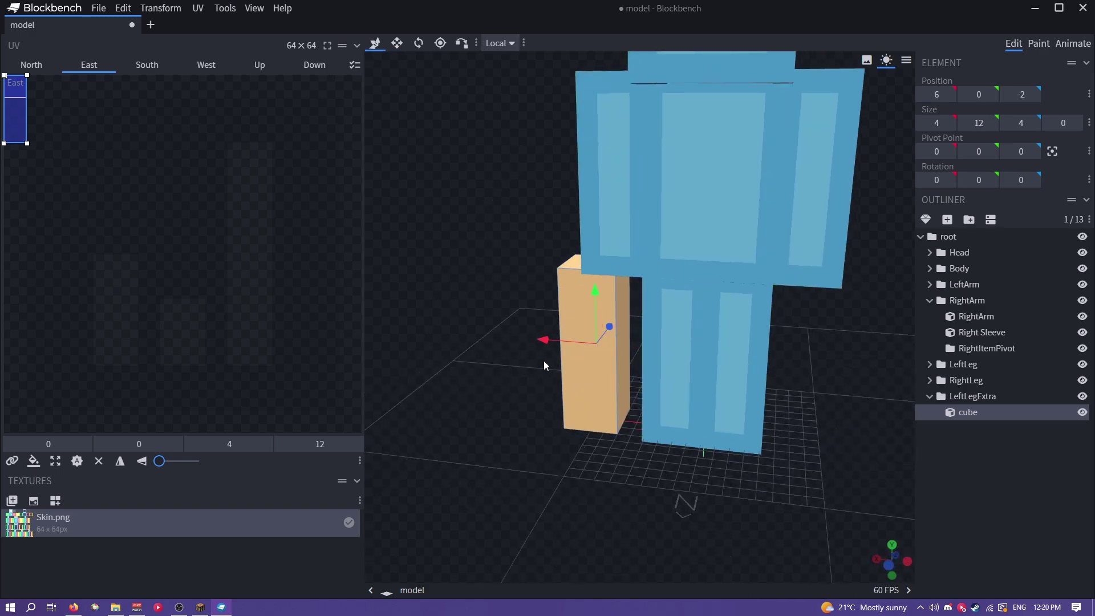
drag(542, 348, 568, 354)
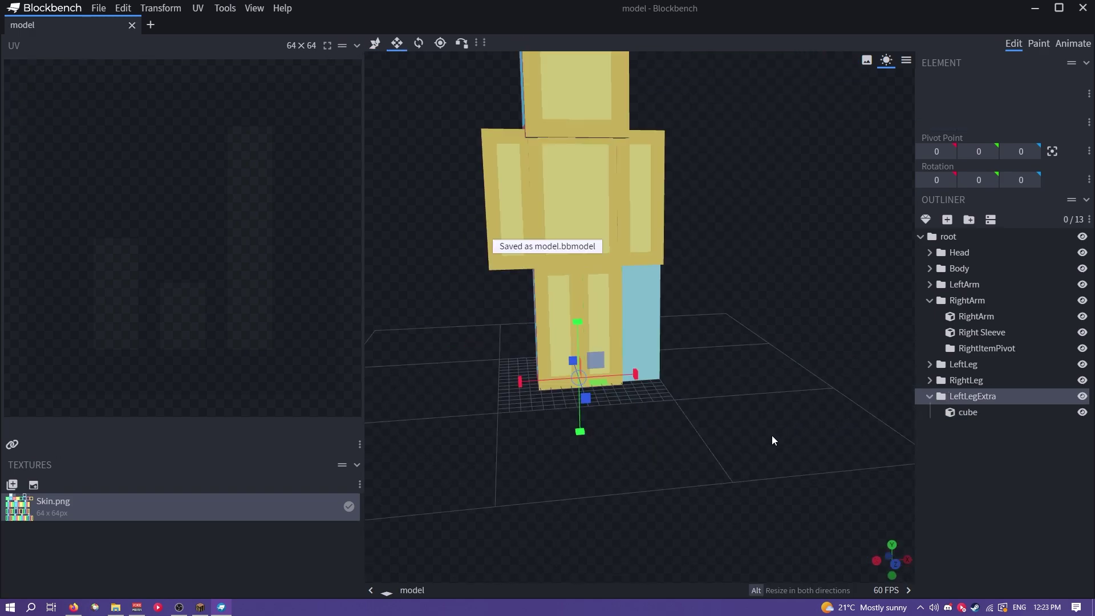
mouse_move(773, 439)
mouse_down()
mouse_move(747, 425)
mouse_move(760, 428)
mouse_up()
Switch to Minecraft and examine the avatar's legs while walking, comparing them with the model in Blockbench
key(alt+Tab)
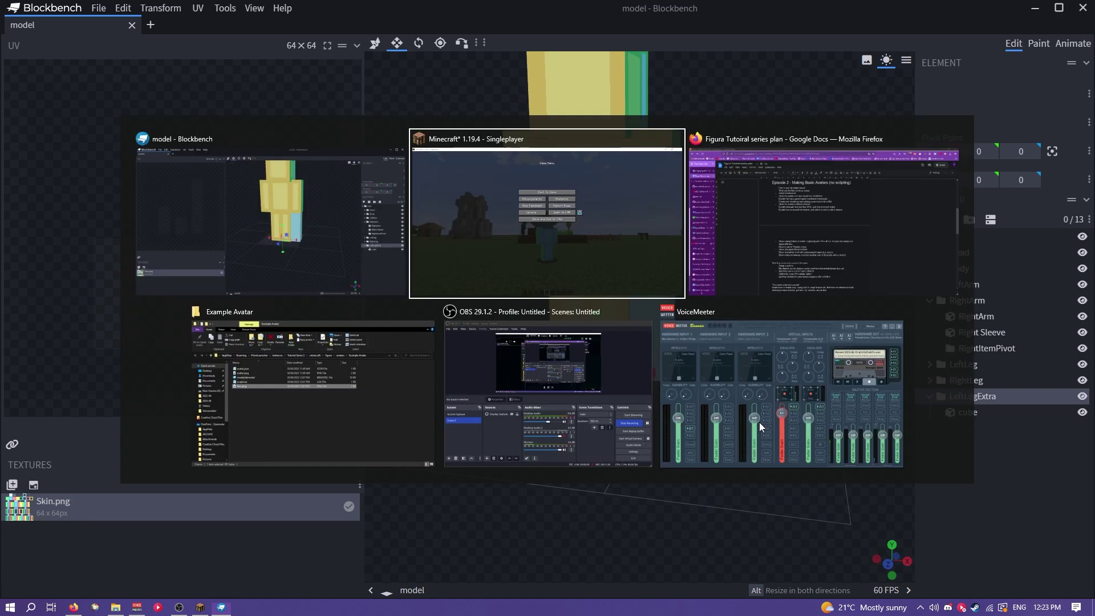
key(Escape)
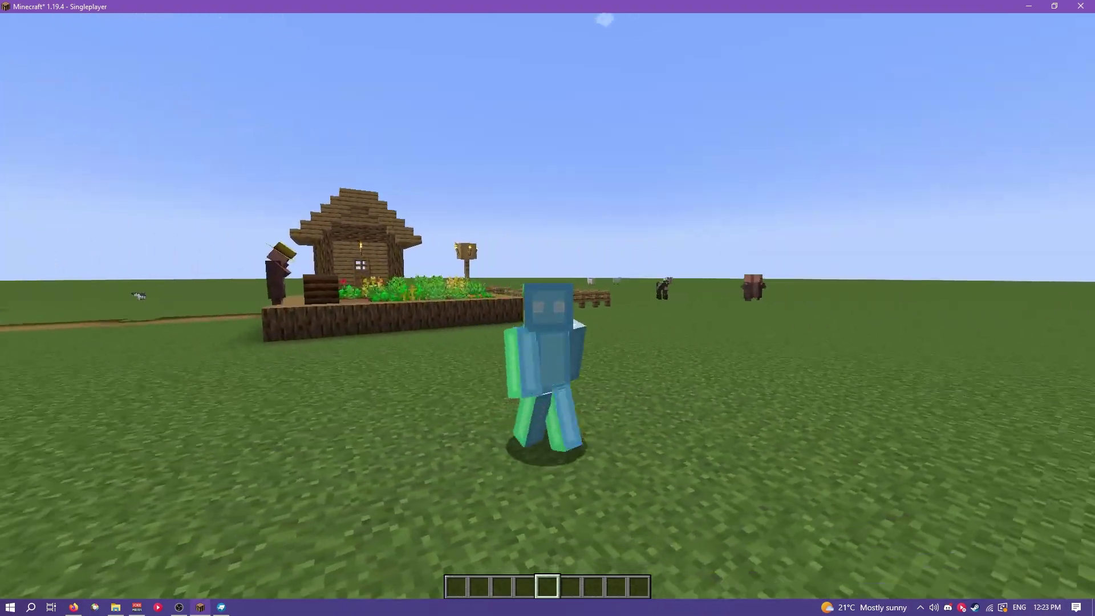
key(w)
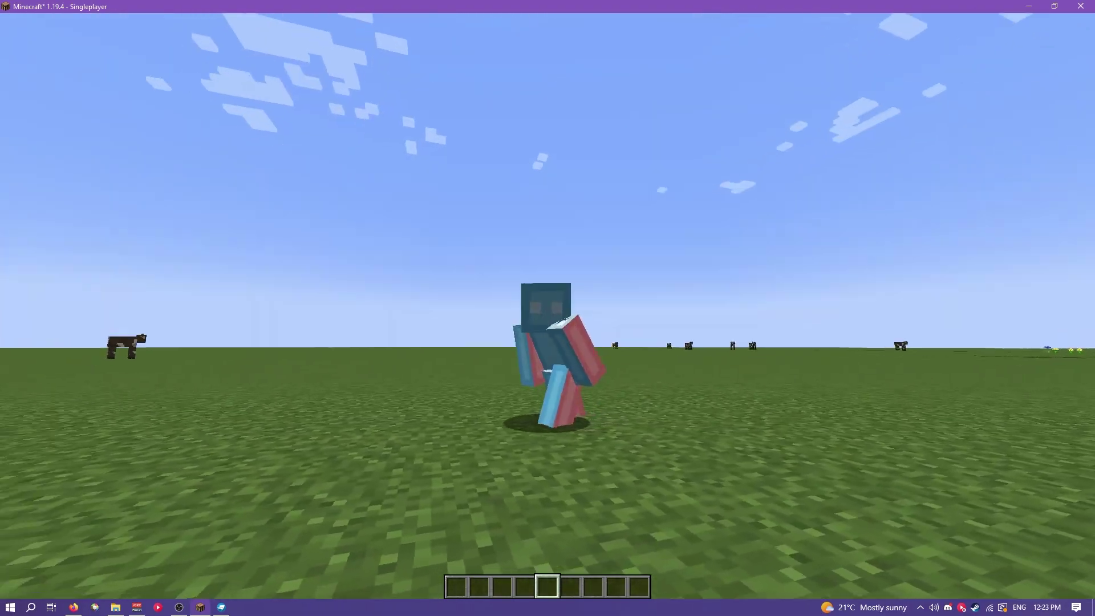
key(w)
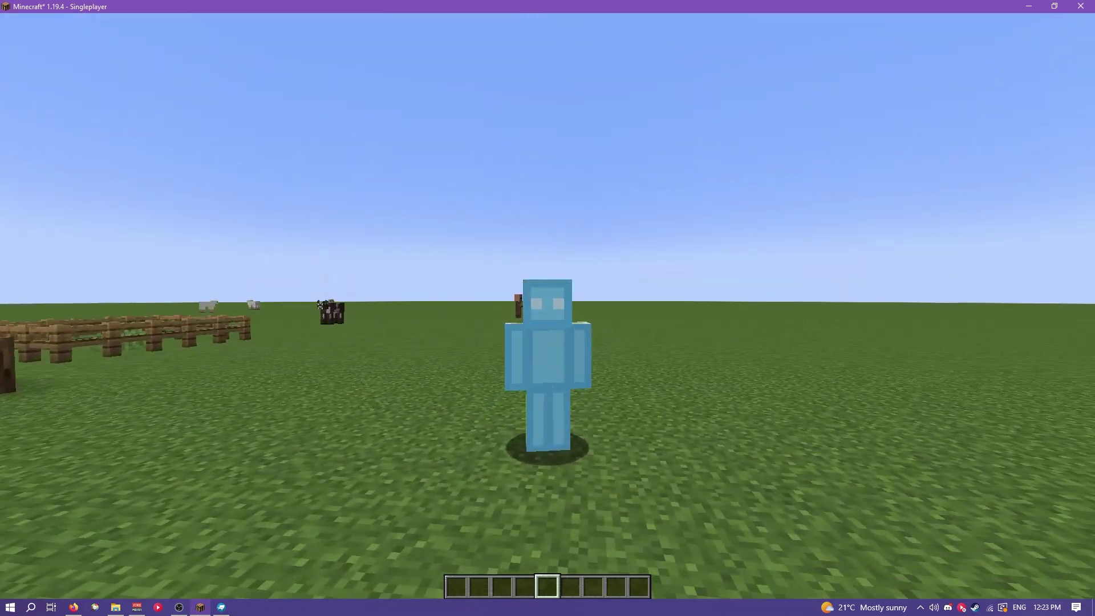
key(alt+Tab)
drag(622, 485, 599, 416)
key(alt+Tab)
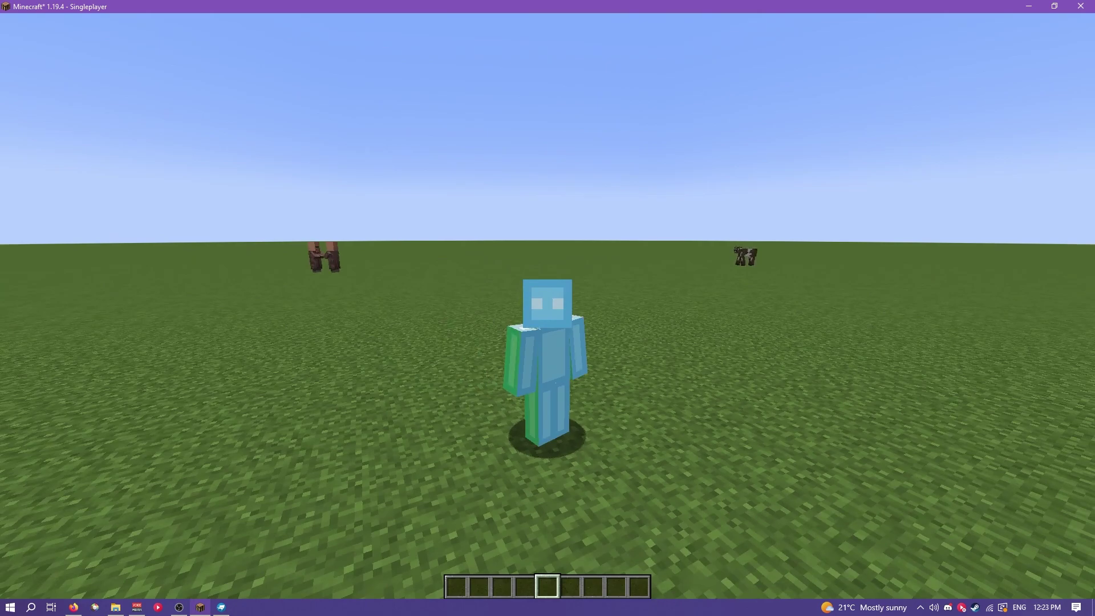
Return to Blockbench and apply the Skin.png texture to the cube in LeftLegExtra
key(alt+Tab)
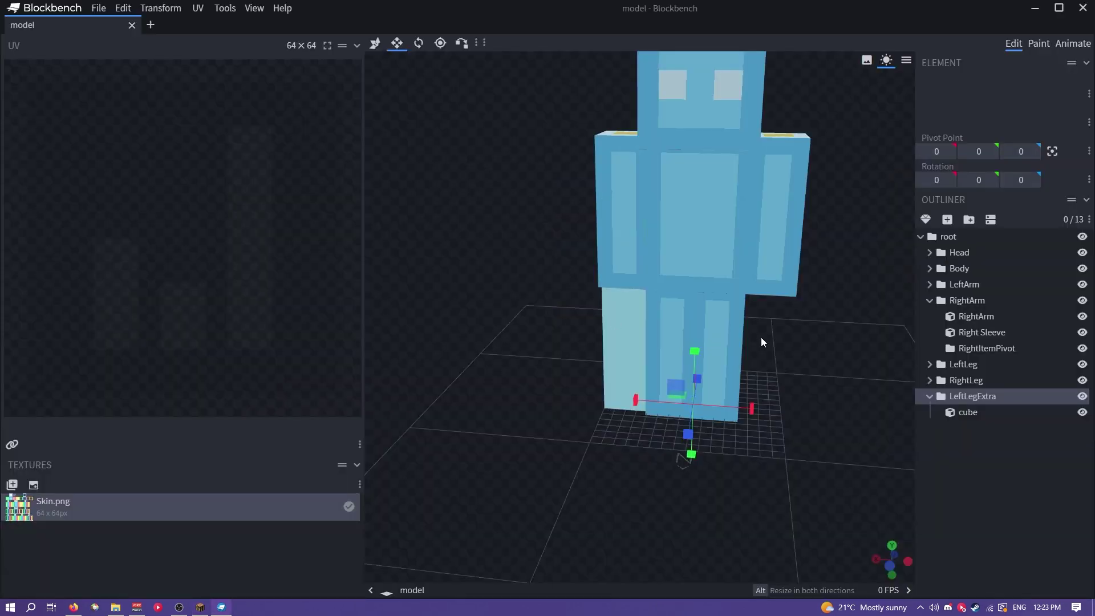
right_click(976, 412)
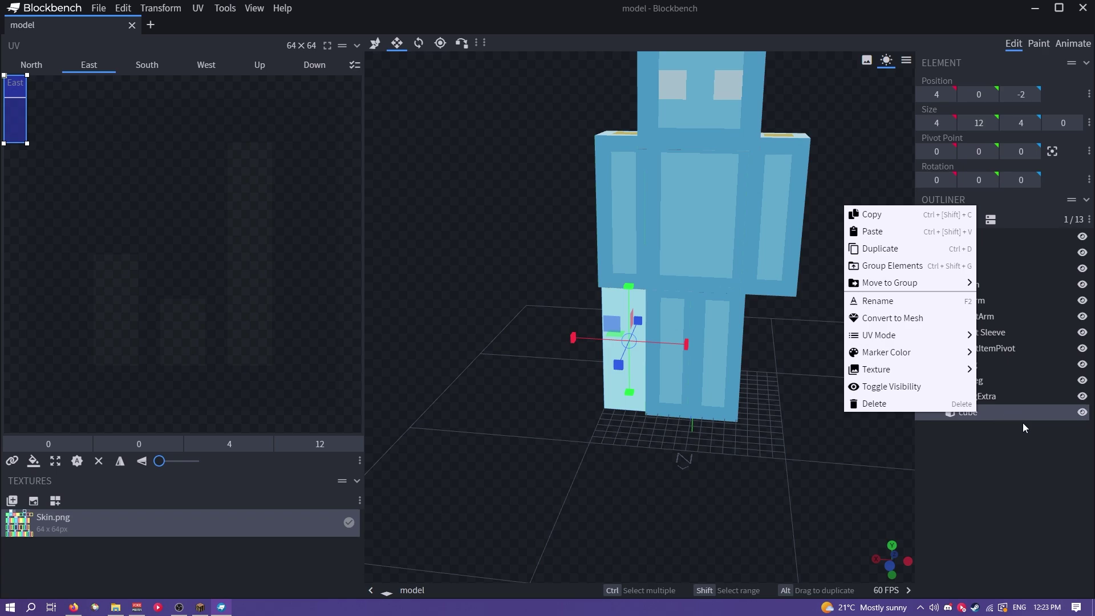
mouse_move(919, 376)
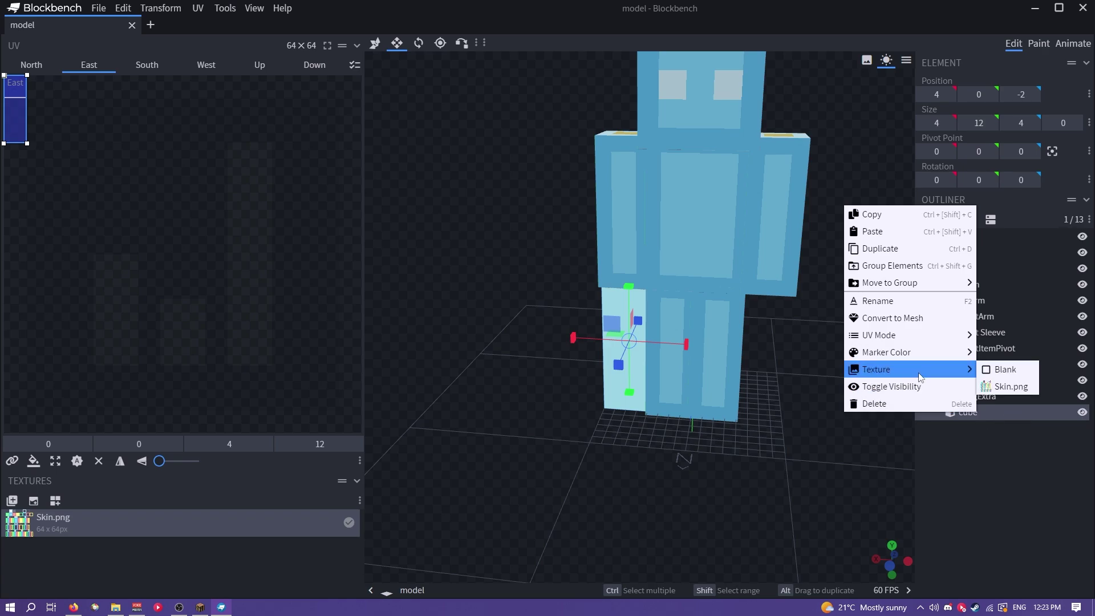
click(1008, 392)
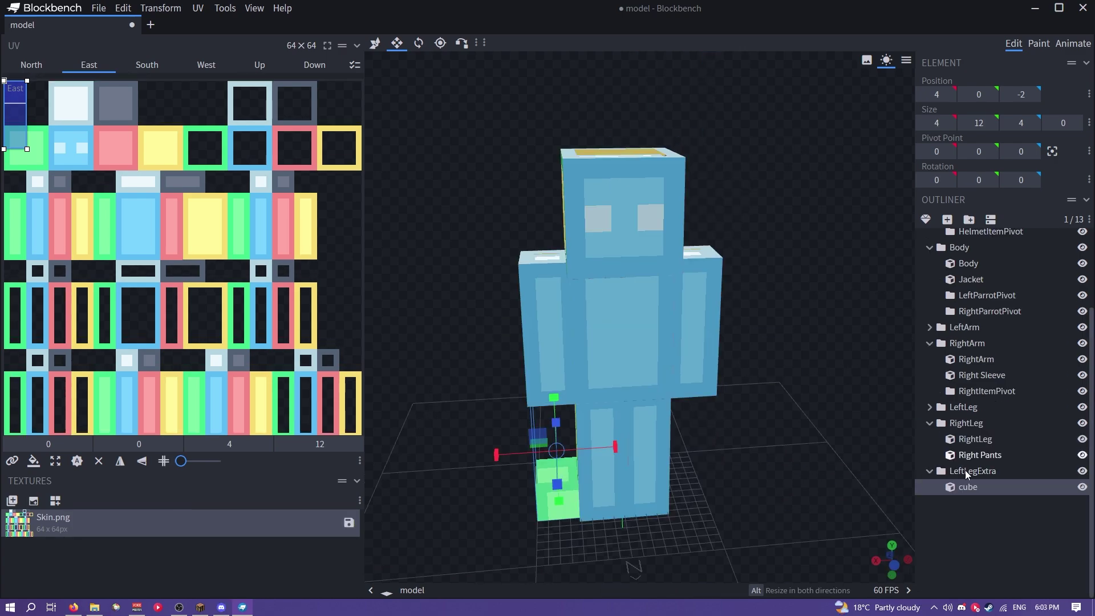
Look at the UV mode options of the cube in LeftLegExtra without changing the mode
right_click(966, 489)
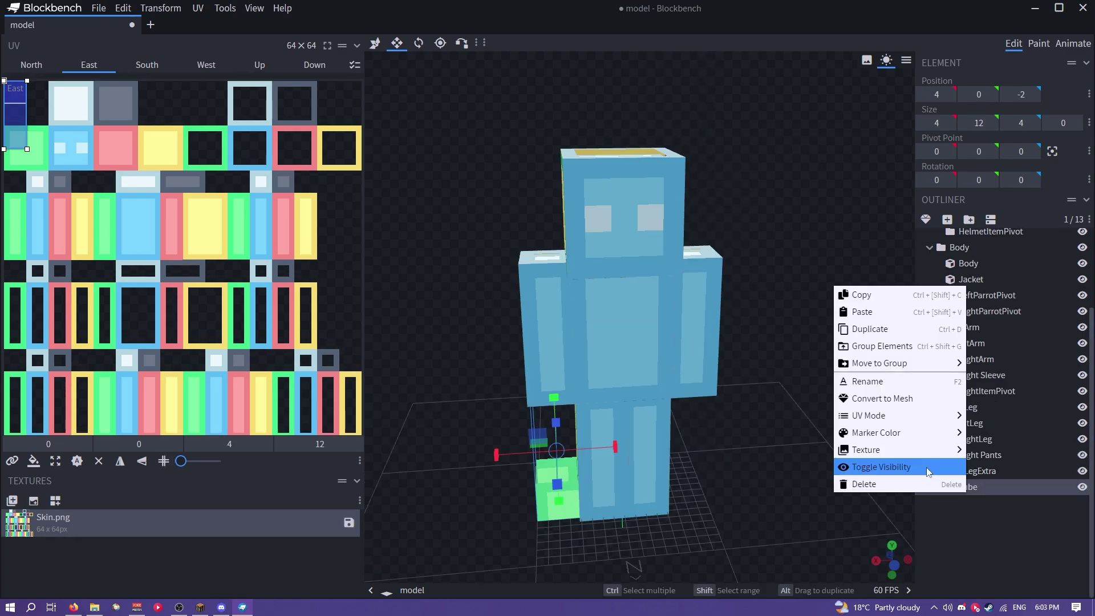
mouse_move(894, 422)
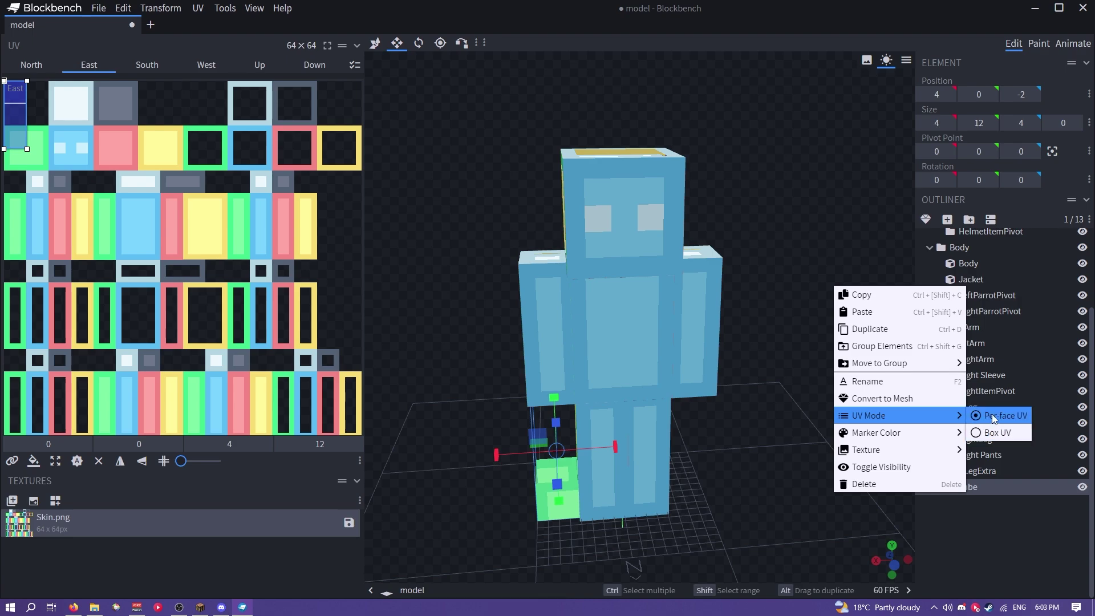
click(467, 327)
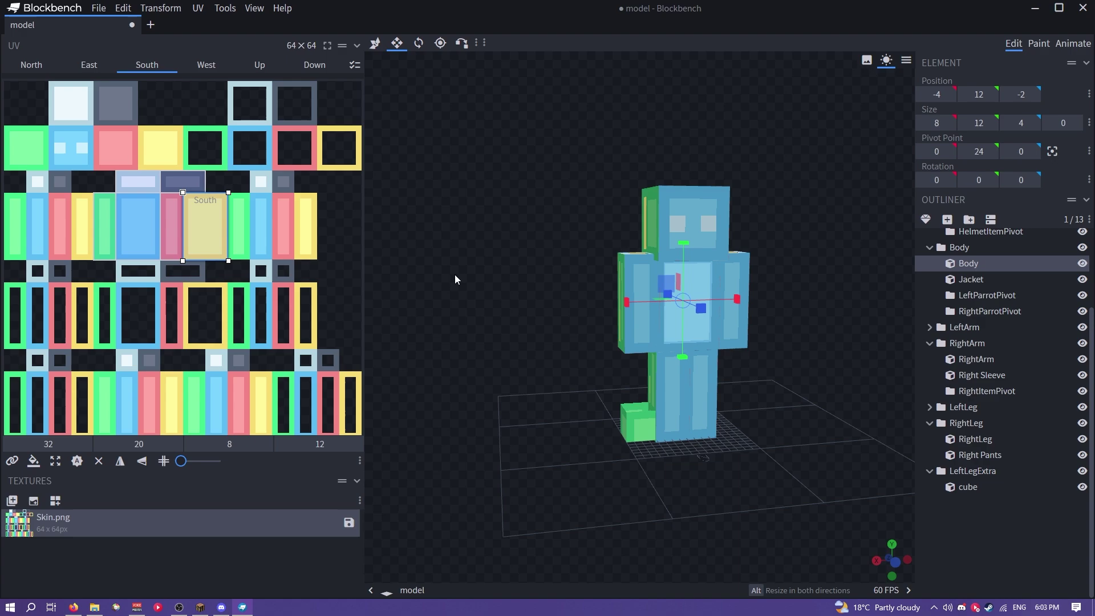
Examine the box UV layout of the Body cube, including its south face
click(140, 246)
mouse_move(142, 246)
mouse_down()
mouse_move(154, 224)
mouse_move(154, 268)
mouse_move(154, 247)
mouse_move(143, 246)
mouse_up()
click(212, 220)
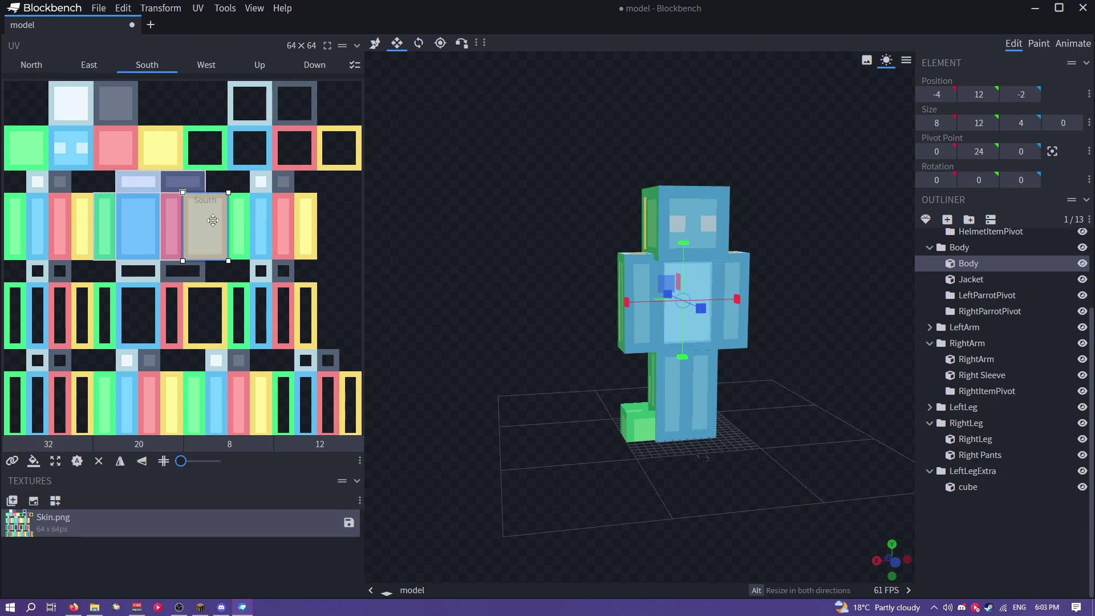
Try moving the north-face UV of the head's outer layer onto the body area of the texture, and examine the head's east face
key(ctrl+a)
mouse_move(205, 224)
mouse_down()
mouse_move(173, 251)
mouse_move(213, 236)
mouse_move(200, 224)
mouse_up()
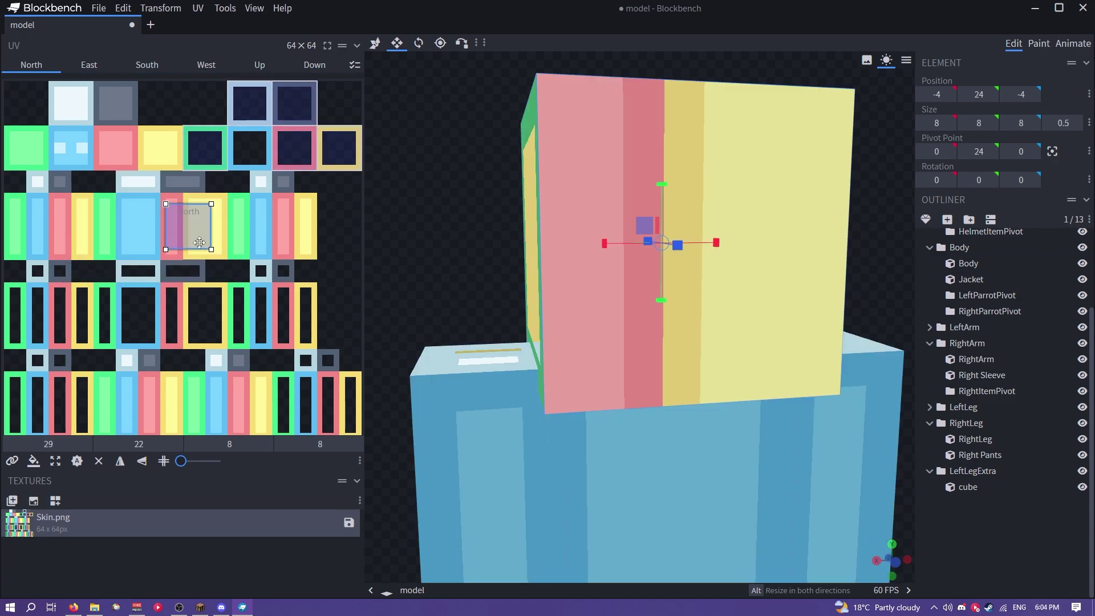
scroll(394, 216, down, 5)
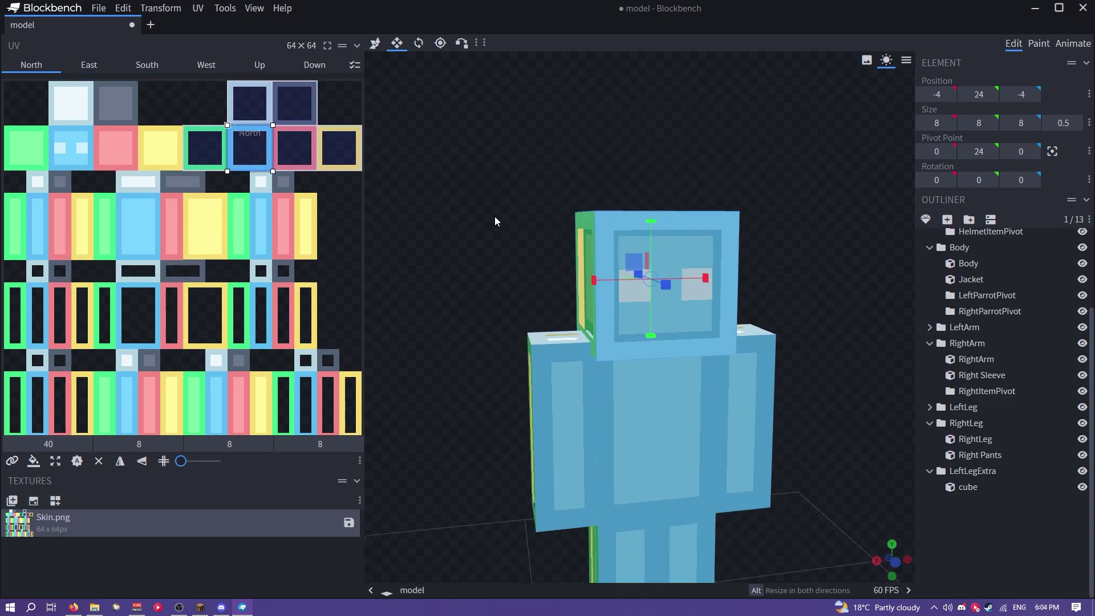
right_drag(517, 293, 567, 239)
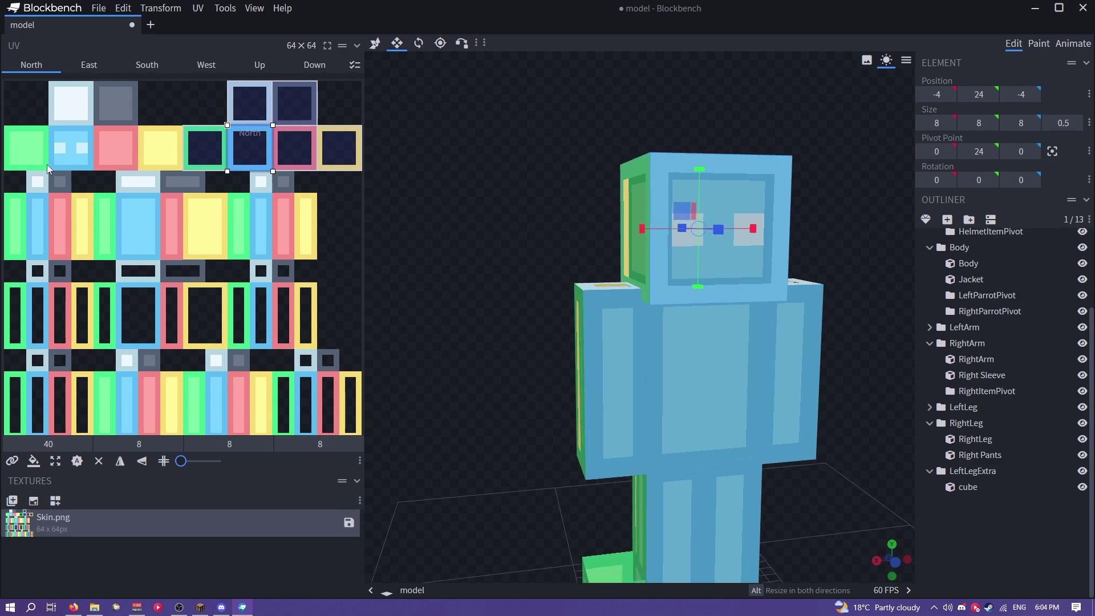
click(48, 168)
right_drag(514, 408, 534, 250)
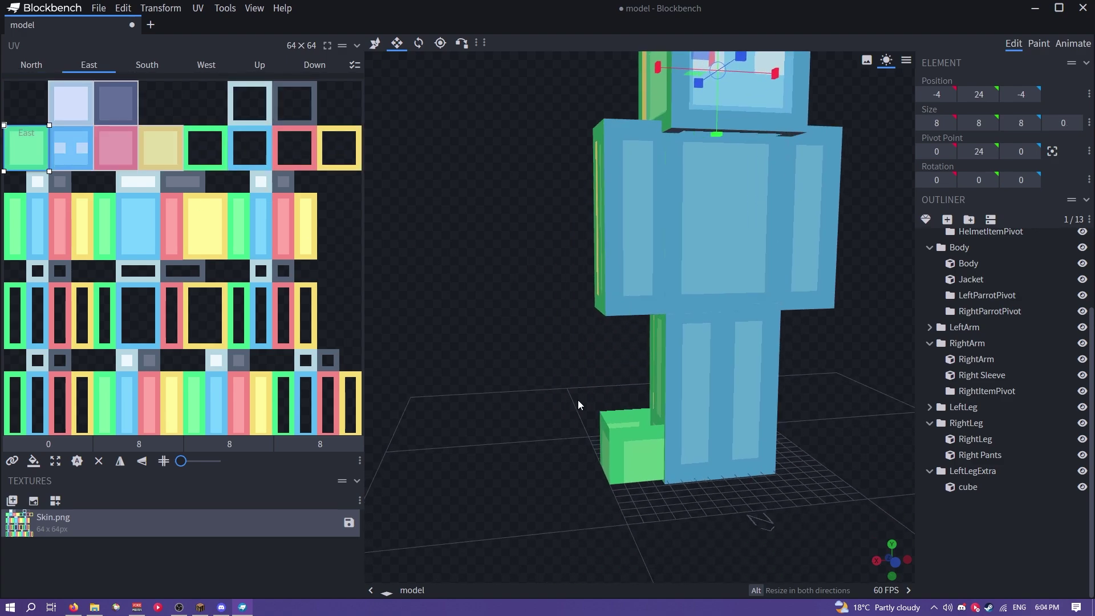
Try widening the cube in LeftLegExtra to 18 units and inspect how its texture pixels stretch in paint mode
click(617, 460)
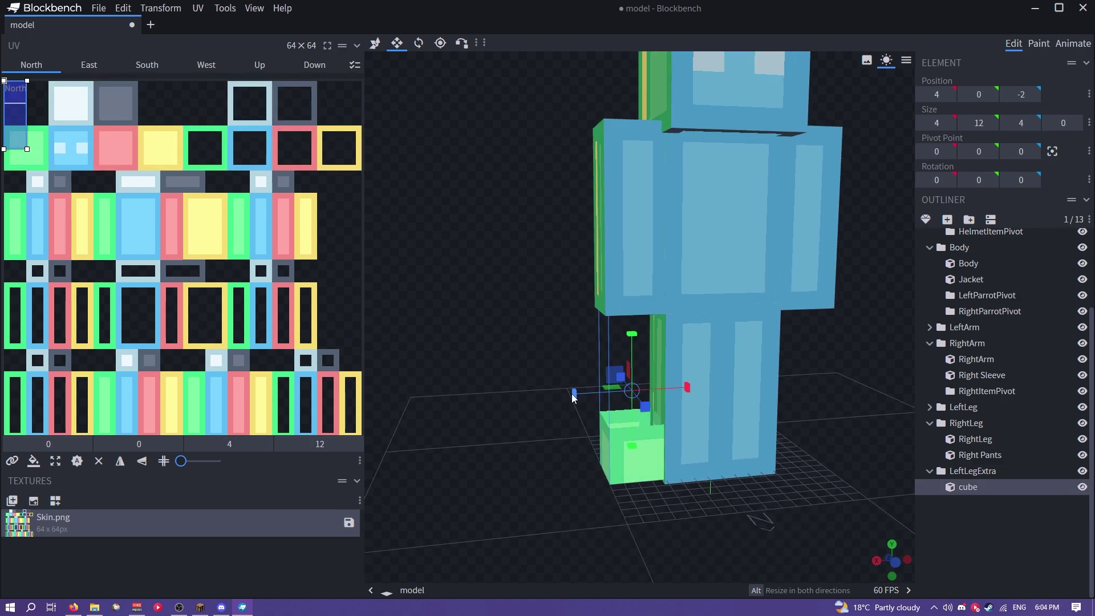
drag(572, 393, 497, 403)
drag(361, 432, 360, 433)
right_drag(538, 227, 741, 122)
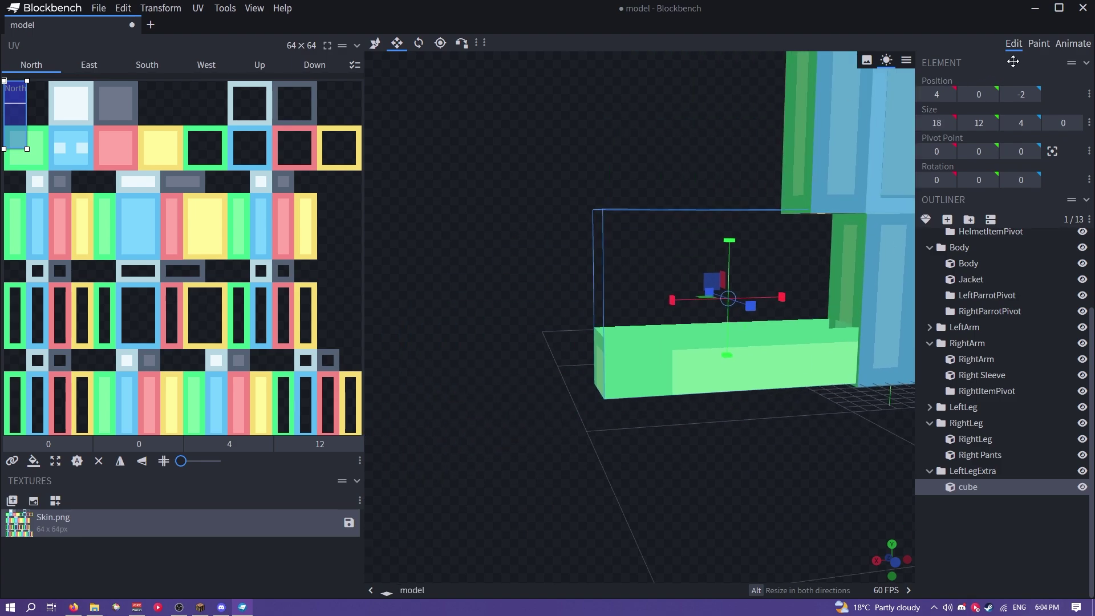
click(1041, 46)
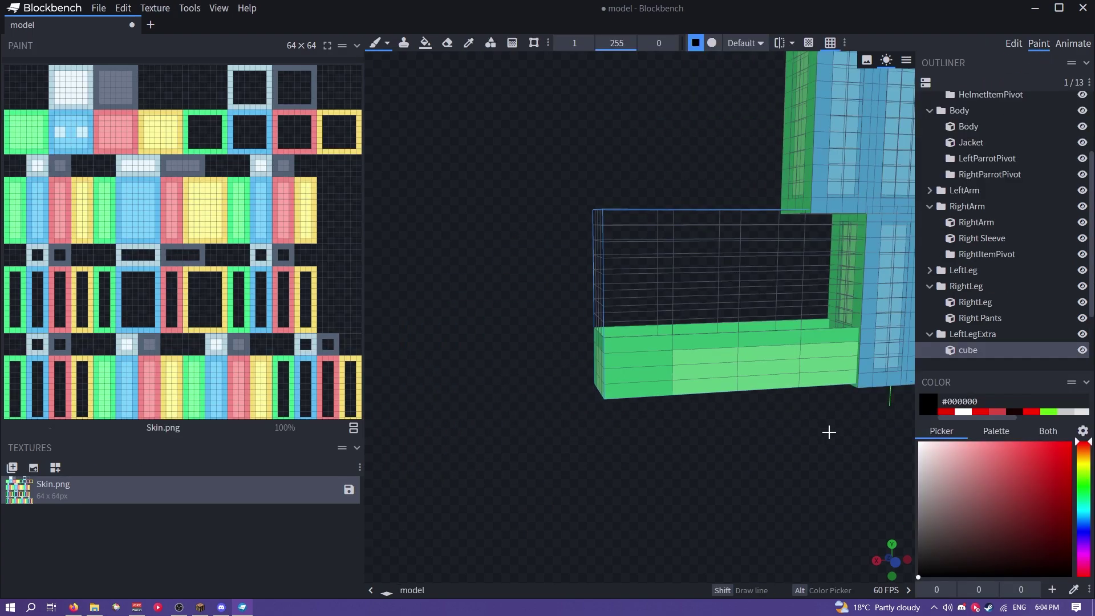
key(1)
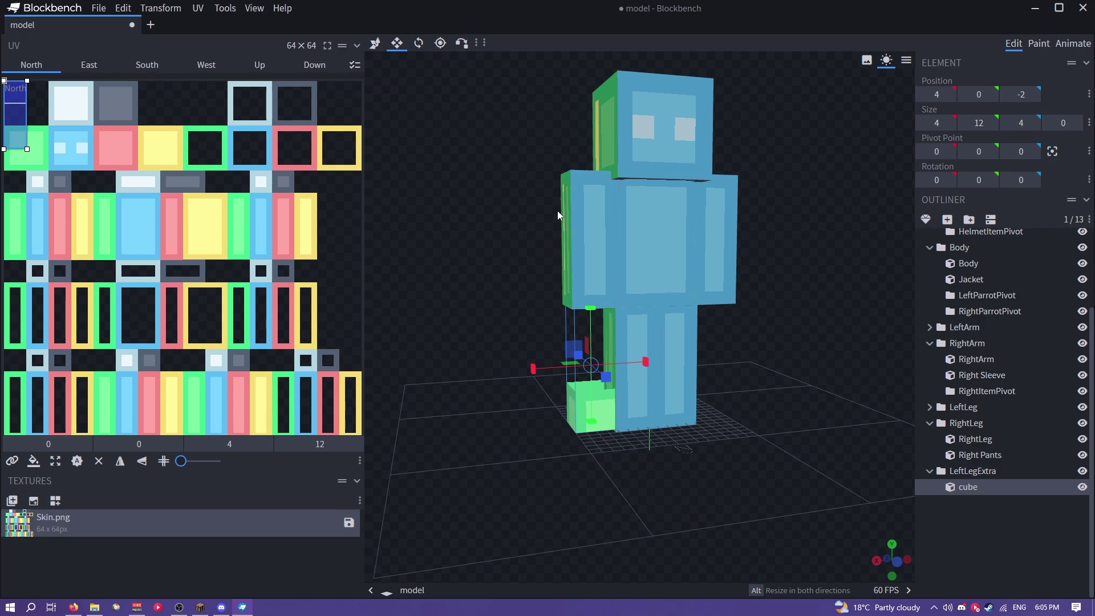
Set the project's default UV mode to Box UV
click(301, 46)
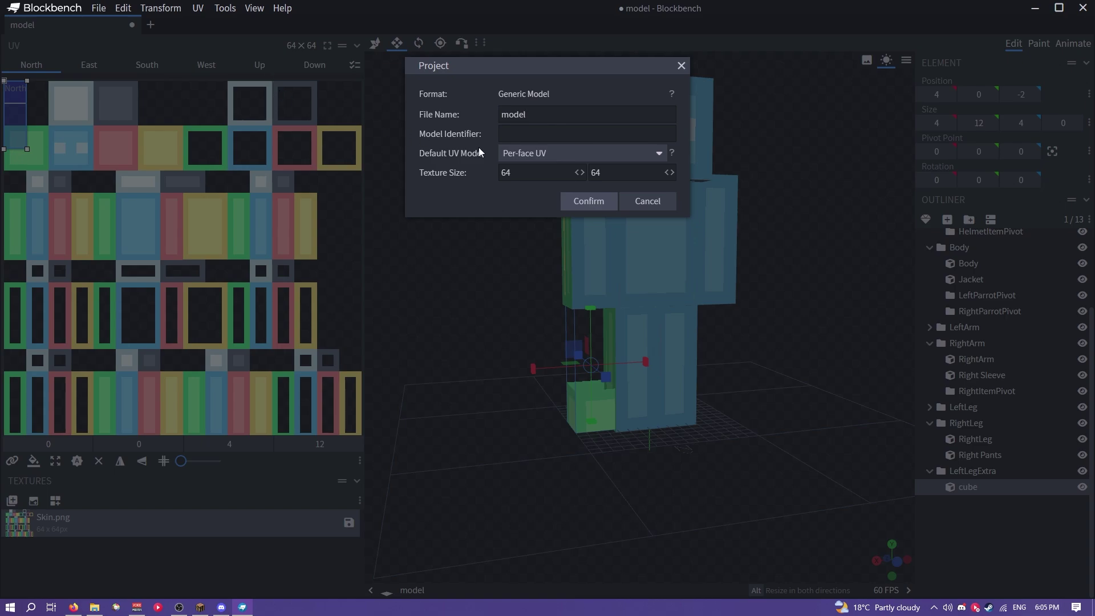
click(517, 157)
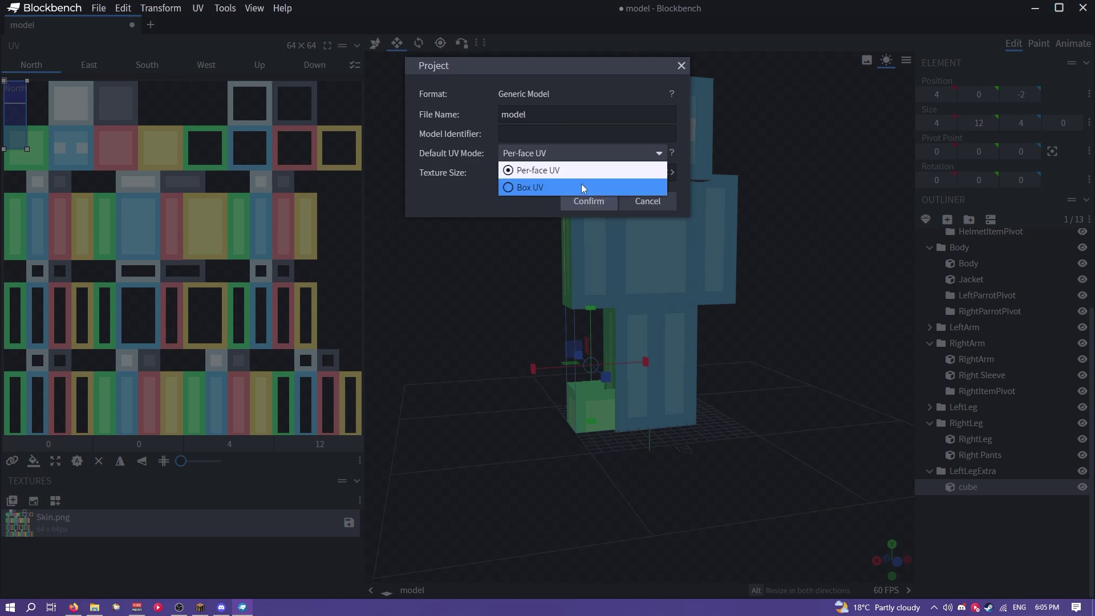
click(530, 186)
click(583, 200)
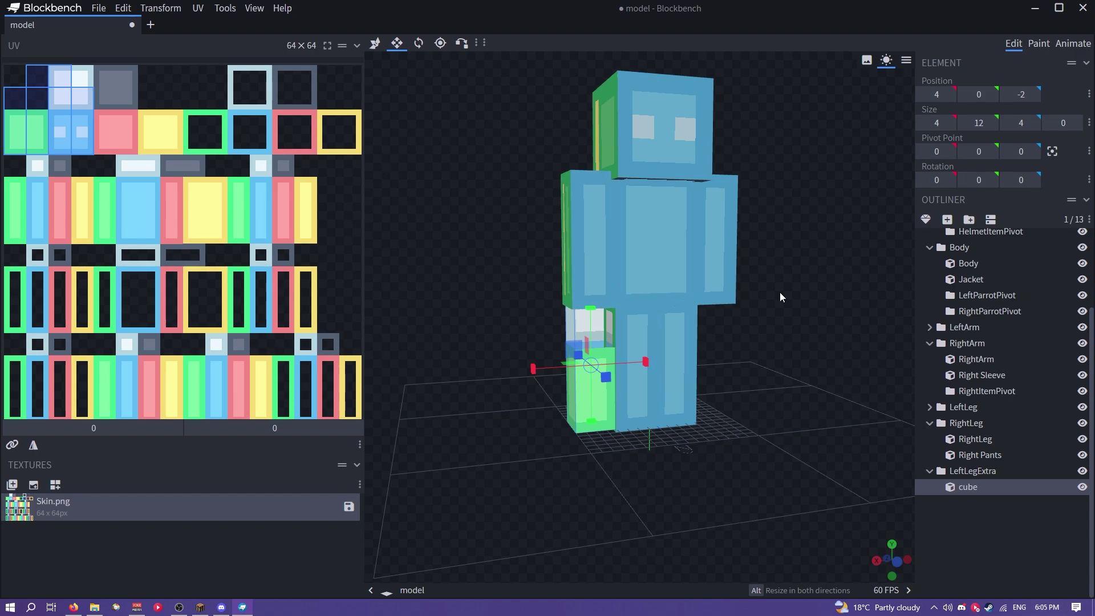
Try widening the cube in LeftLegExtra to 17 units, placing its box UV at 27, 32 and at 10, 33
click(205, 216)
drag(25, 130, 203, 310)
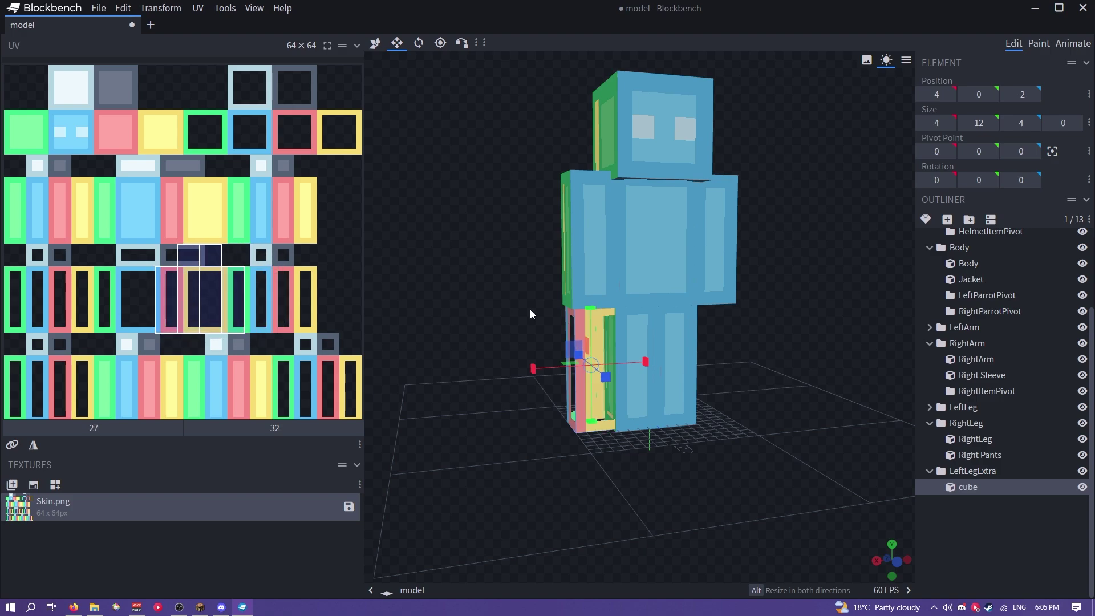
drag(533, 369, 375, 389)
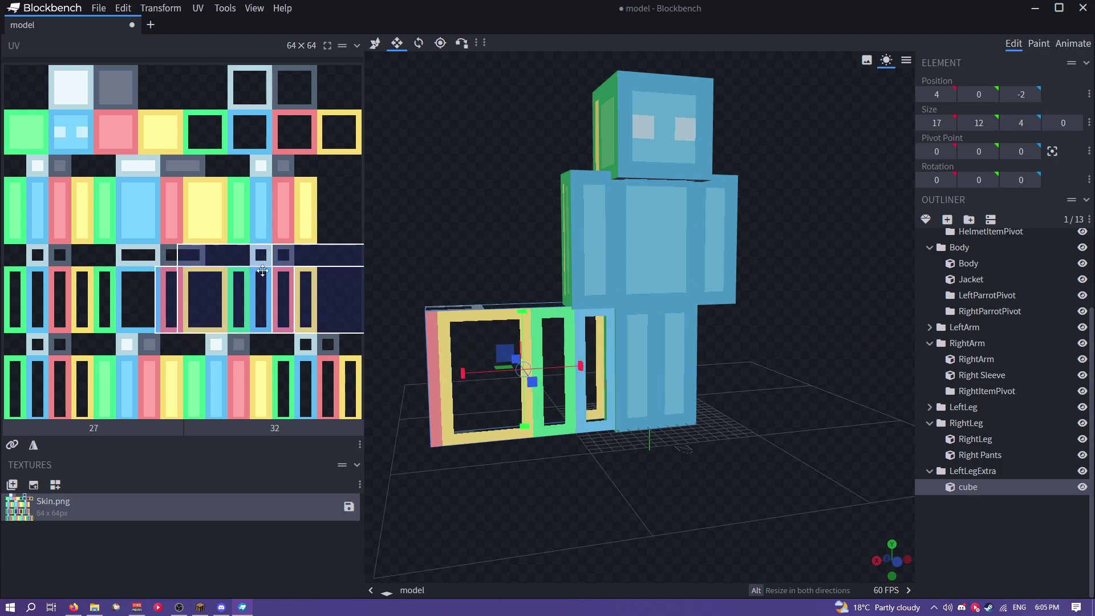
drag(262, 275, 166, 280)
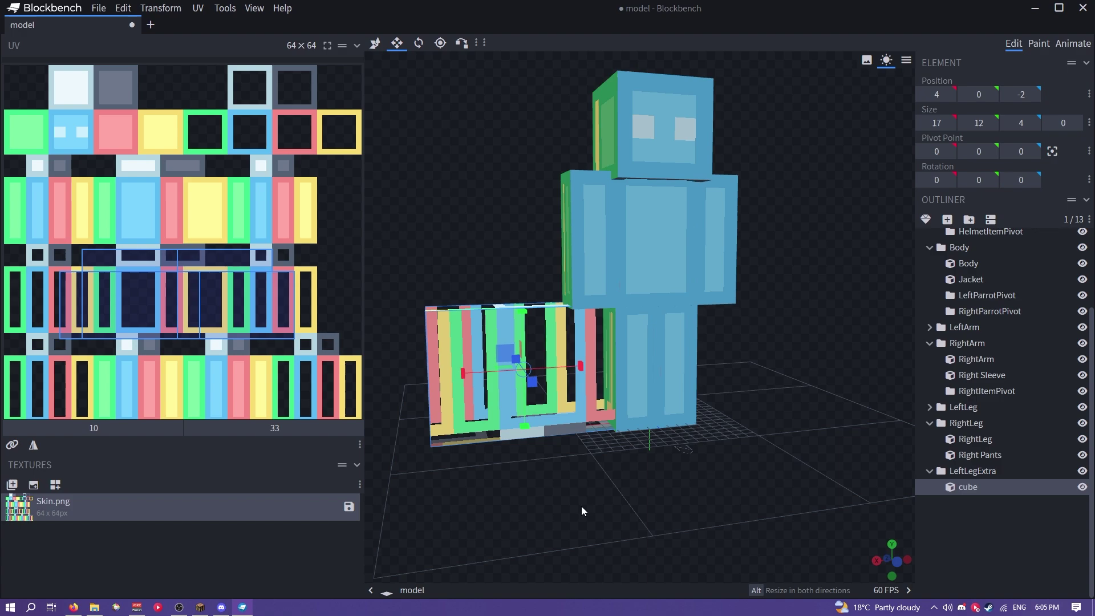
Try reshaping the cube to 17 × 2 × 31 with its box UV at 0, 18 and examine the mapping
drag(581, 505, 529, 483)
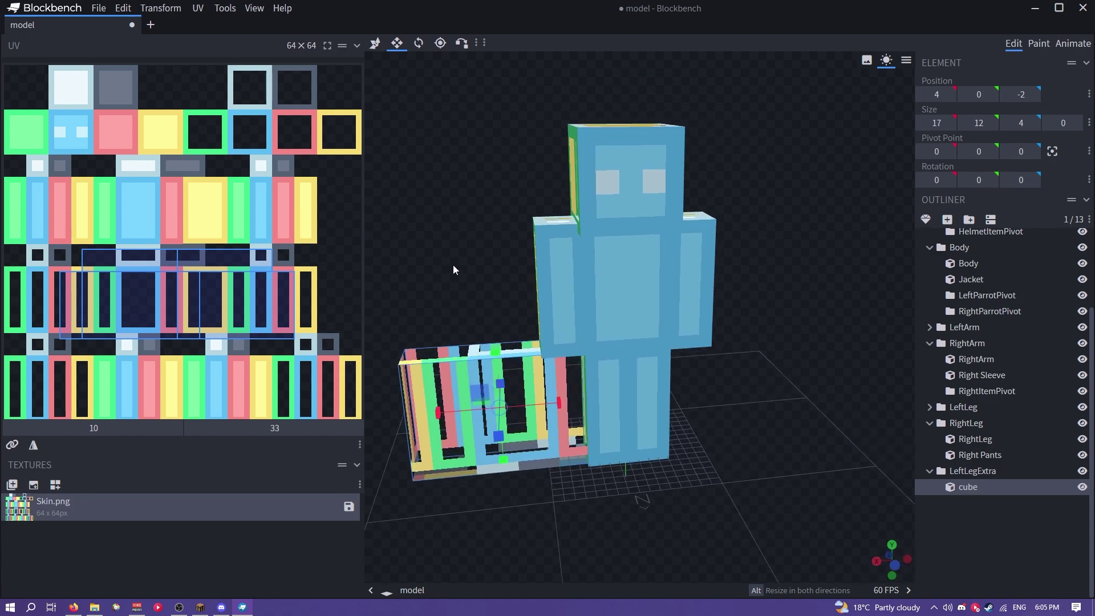
drag(453, 265, 518, 275)
drag(687, 397, 434, 387)
drag(227, 236, 176, 288)
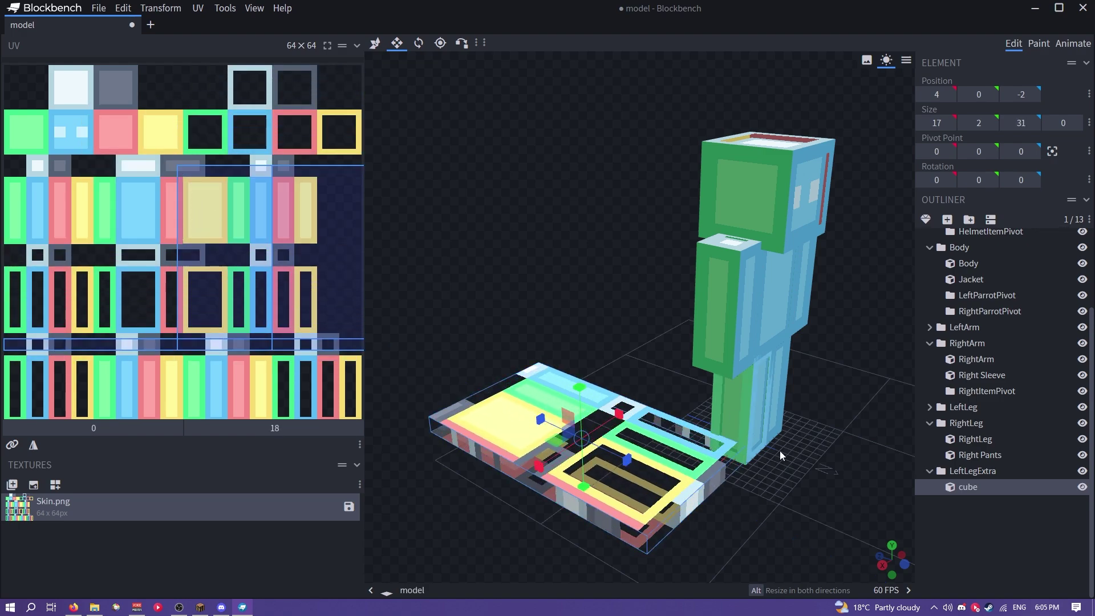
drag(780, 456, 723, 508)
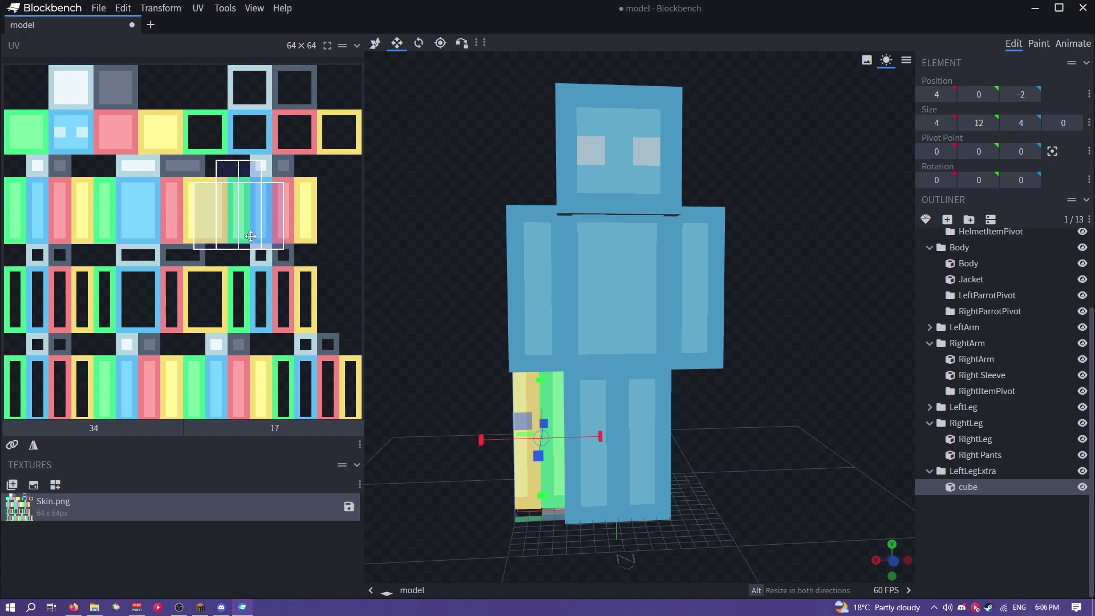
Move the box UV of the LeftLegExtra cube to 22, 15, save the model and switch to Minecraft to check the avatar
drag(251, 237, 255, 229)
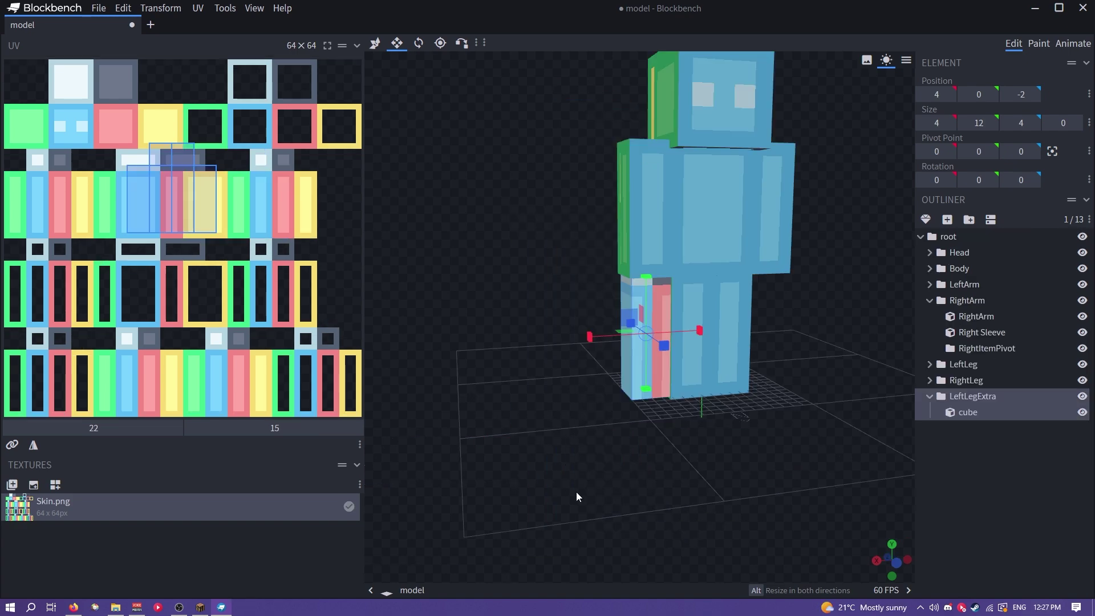
drag(576, 491, 529, 487)
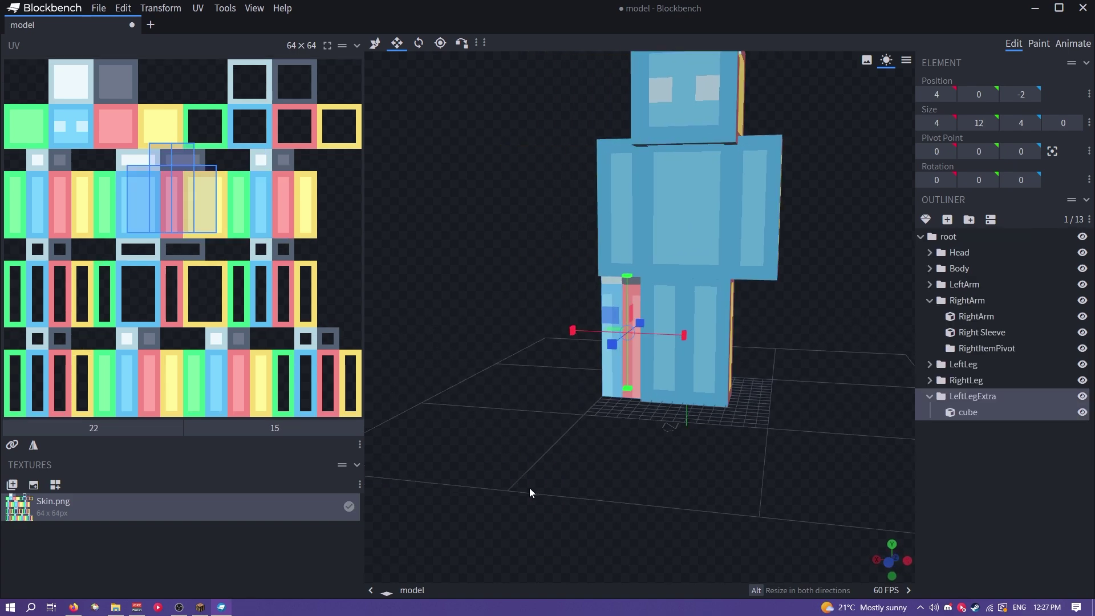
key(ctrl+s)
key(alt+Tab)
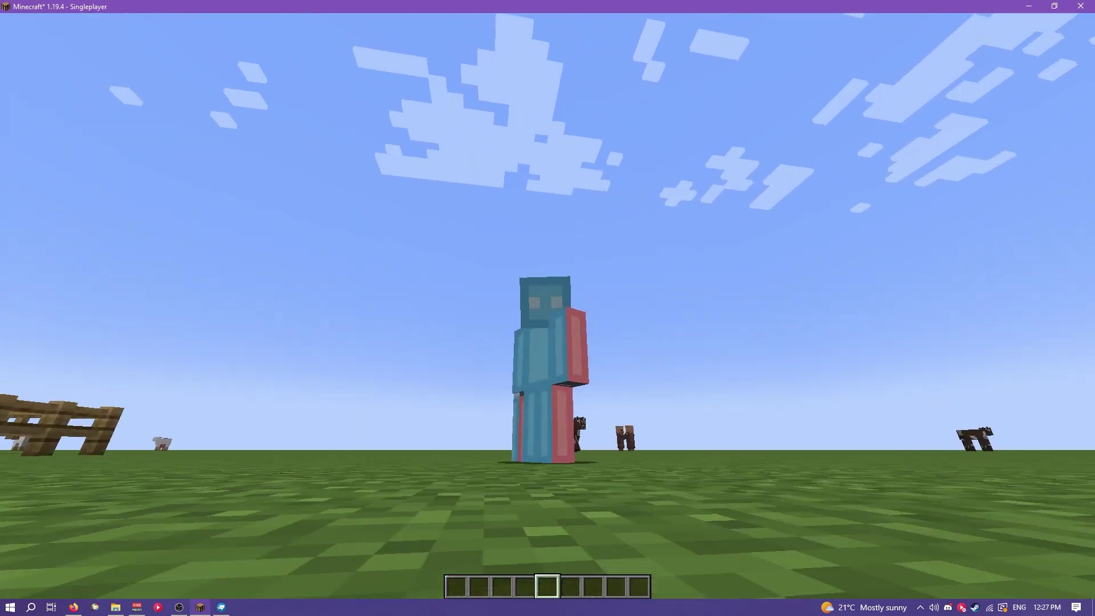
Return to Blockbench and move the cube's box UV to 40, 16, aligned with the arm area of the texture
key(alt+Tab)
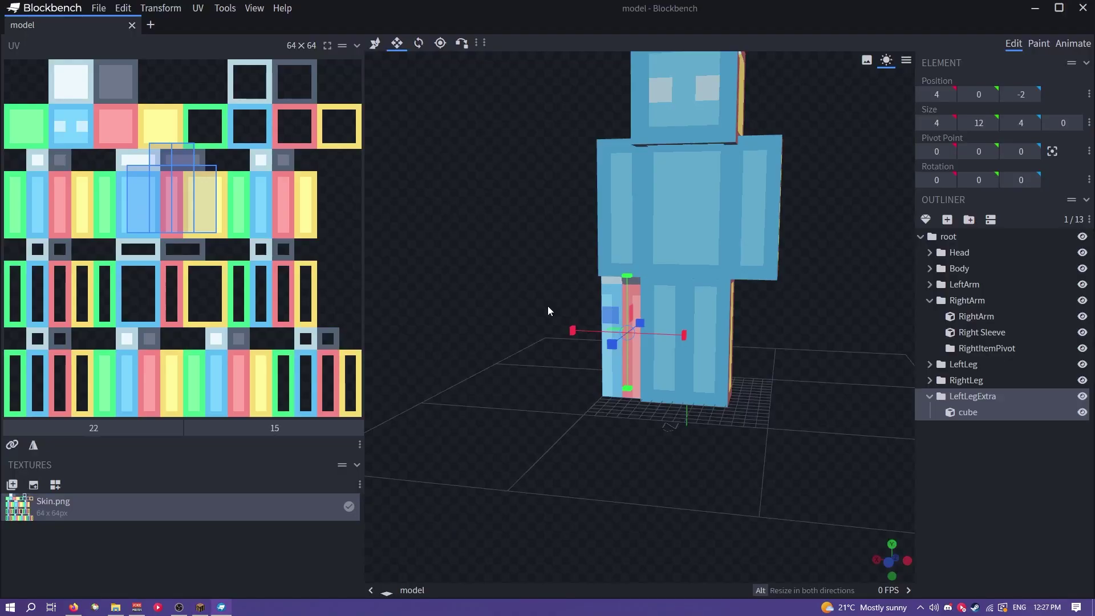
drag(177, 206, 279, 211)
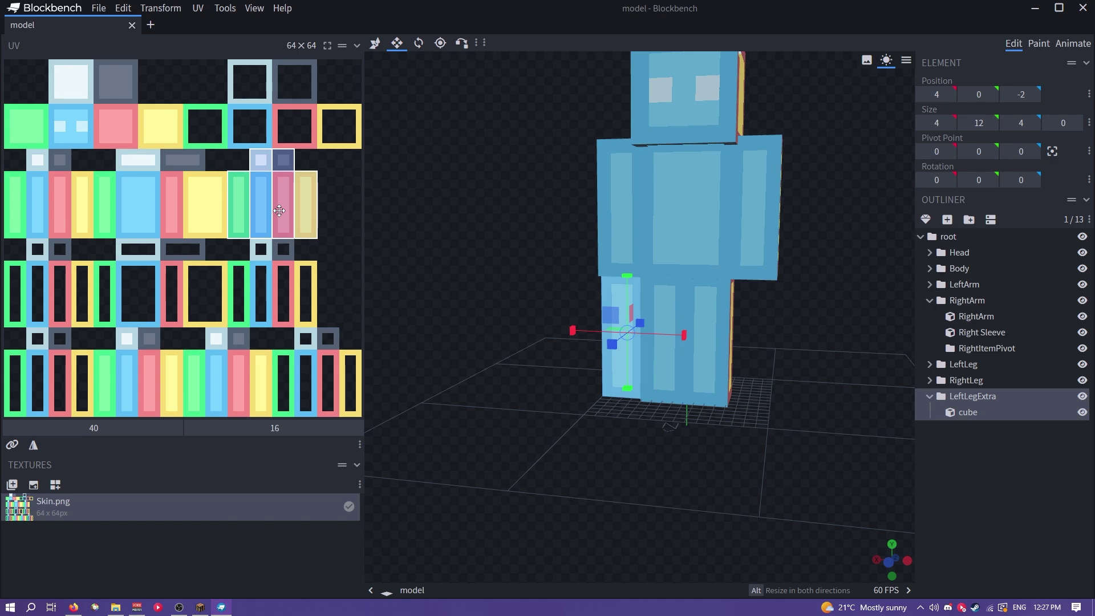
drag(491, 382, 573, 423)
drag(282, 203, 284, 203)
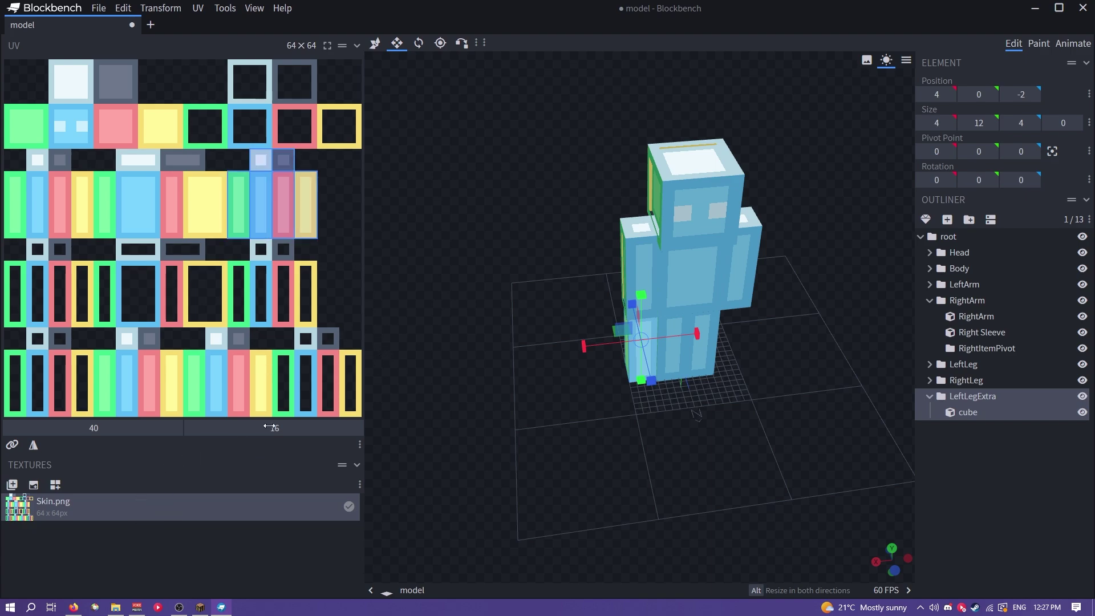
Resize the Skin.png texture to 96 × 96 with transparent fill
right_click(72, 506)
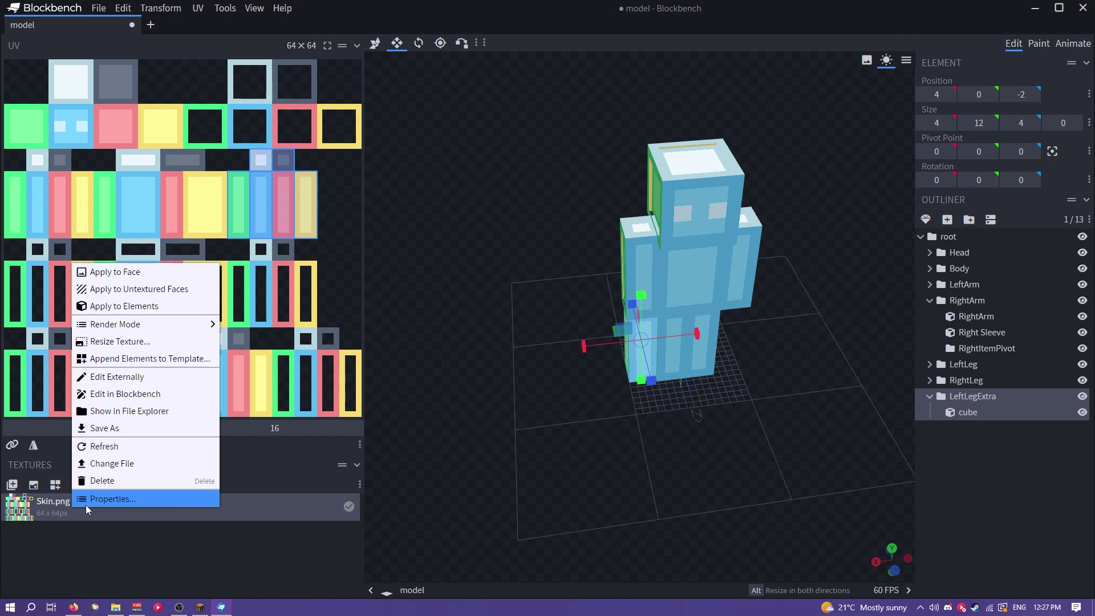
click(70, 511)
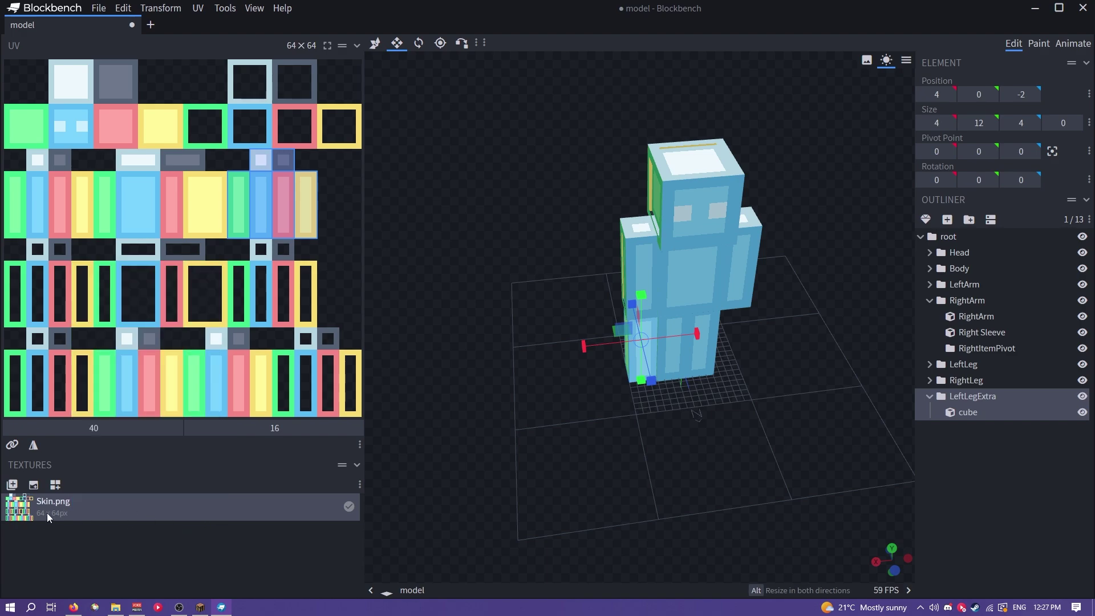
right_click(49, 510)
click(123, 337)
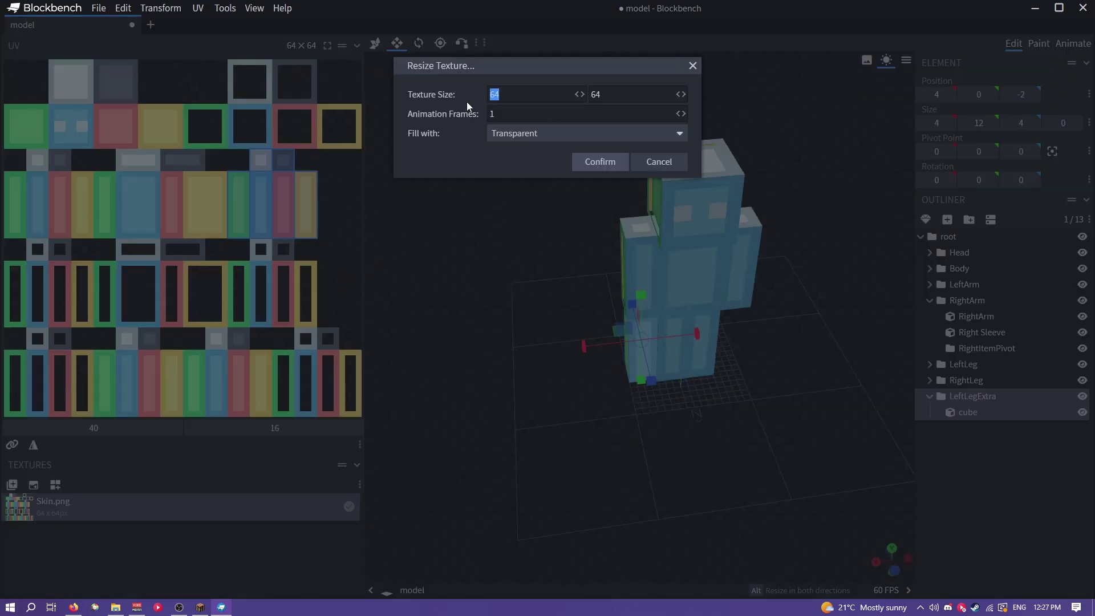
text(96)
key(Return)
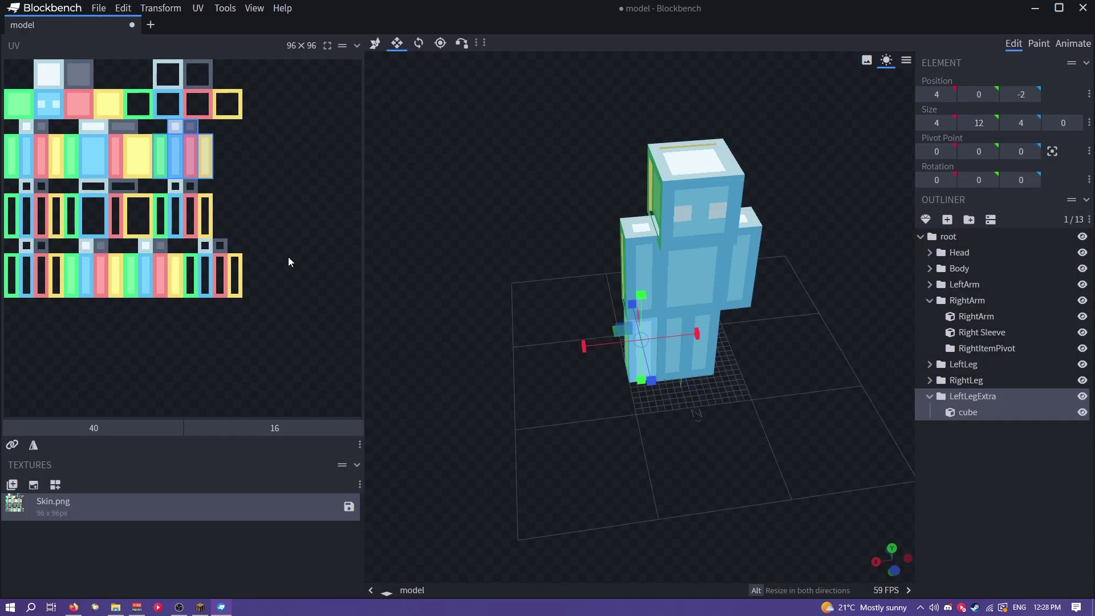
Check the project's texture size and move the cube's box UV to 56, 16 in the empty area of the texture
click(301, 43)
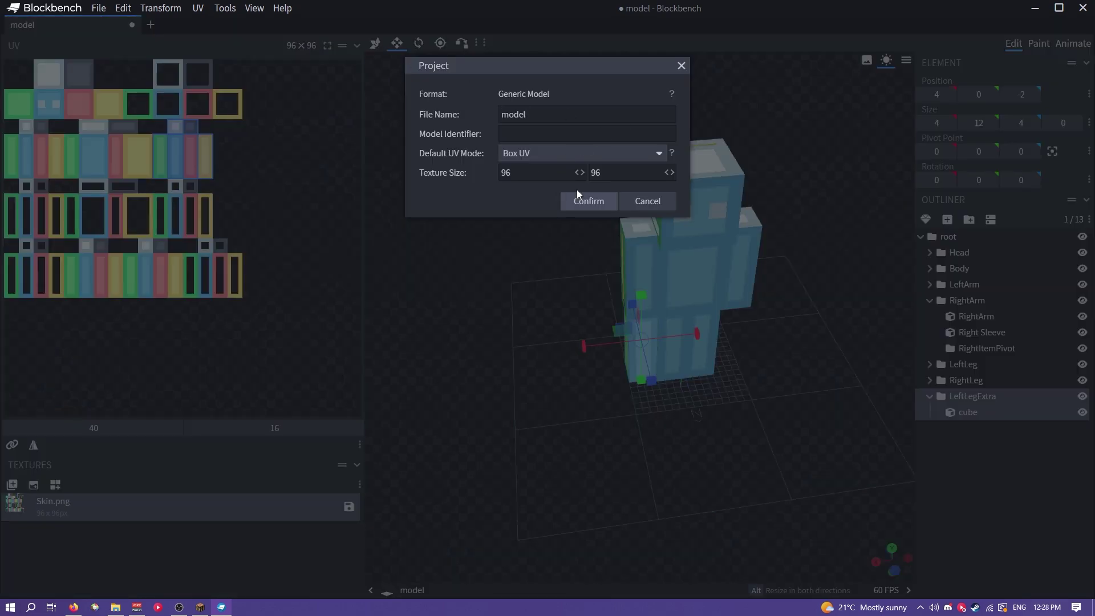
click(645, 201)
drag(176, 157, 234, 158)
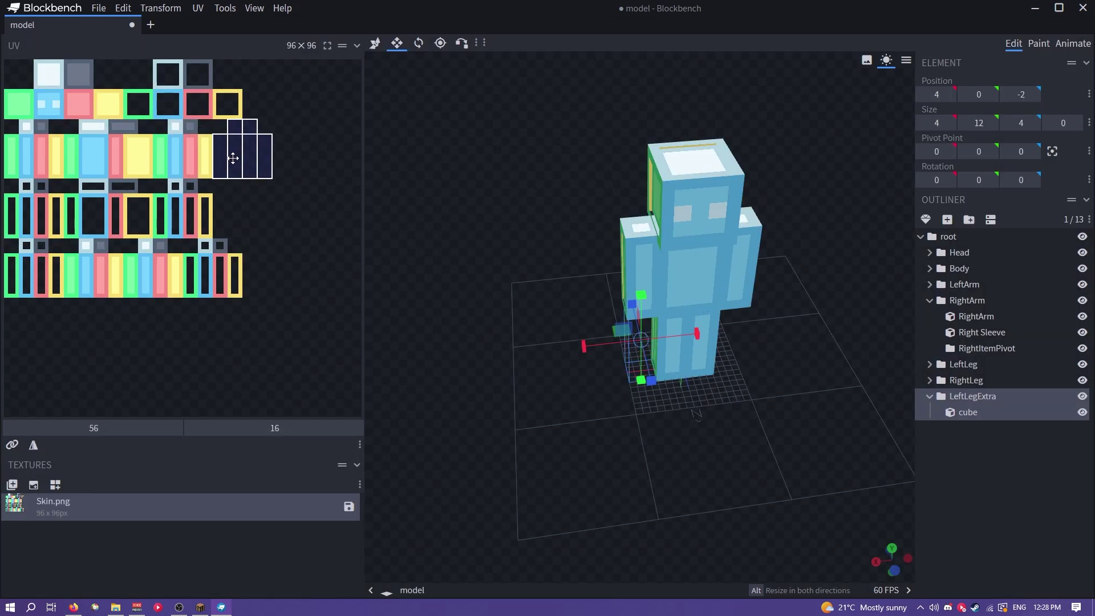
In paint mode, set the brush size to 4 and paint the cube's front face red (#f70202) on the texture
key(2)
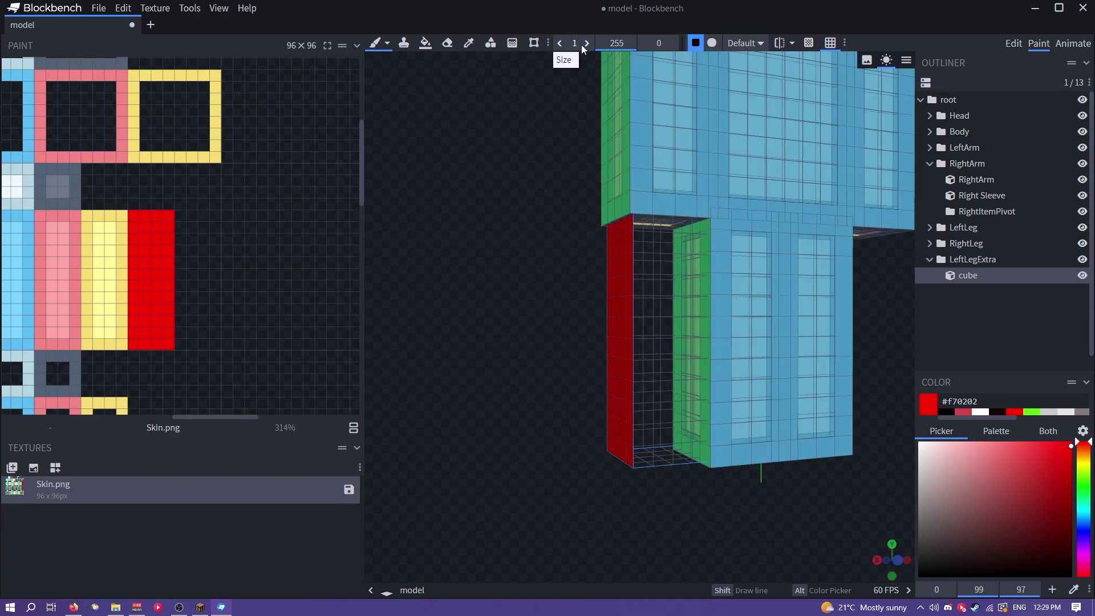
click(586, 42)
click(587, 43)
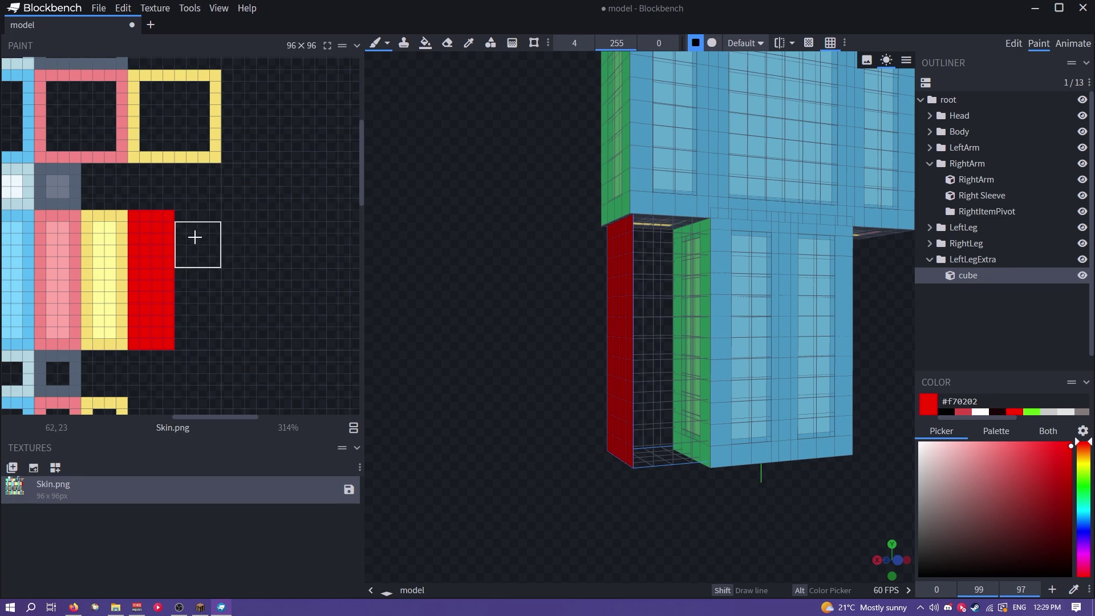
drag(197, 234, 201, 329)
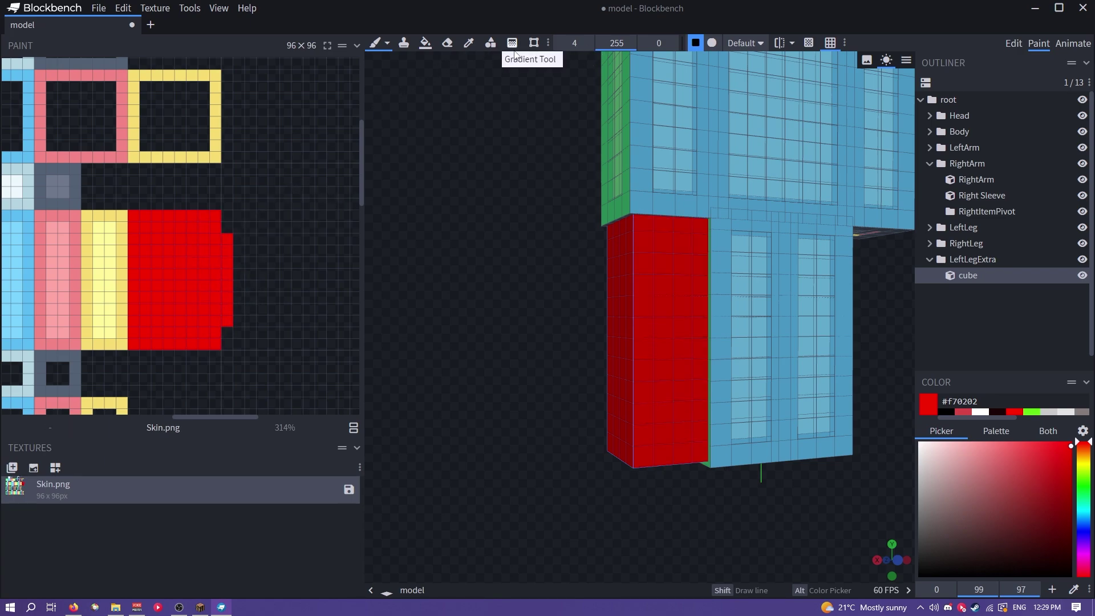
Try applying a red gradient across the texture with the Gradient Tool, and undo it
click(512, 43)
mouse_move(281, 255)
mouse_down()
mouse_move(225, 257)
mouse_move(188, 111)
mouse_move(171, 114)
mouse_up()
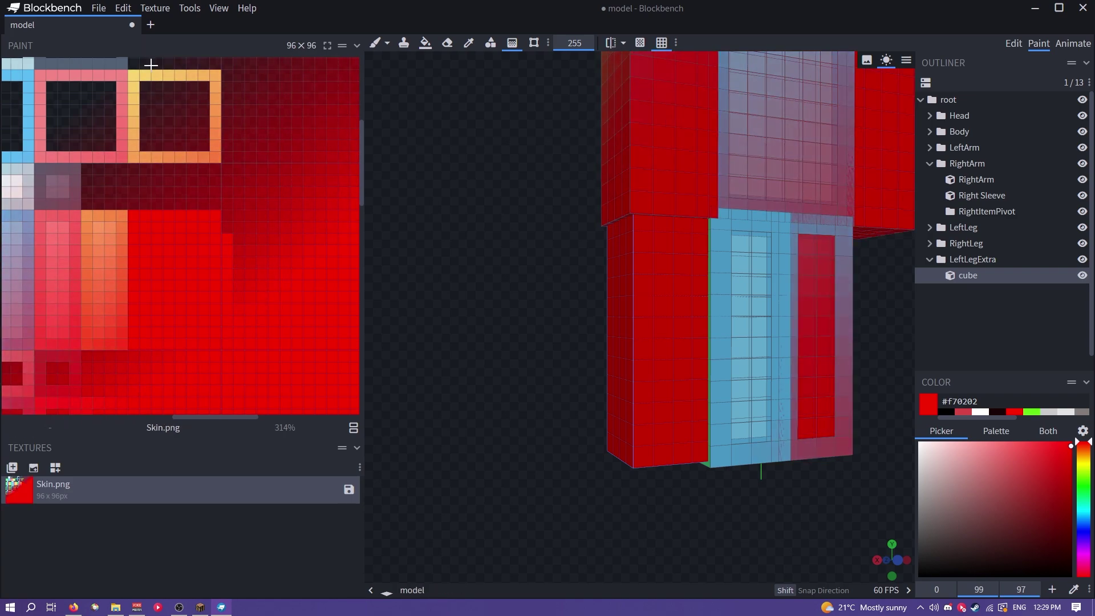
key(ctrl+z)
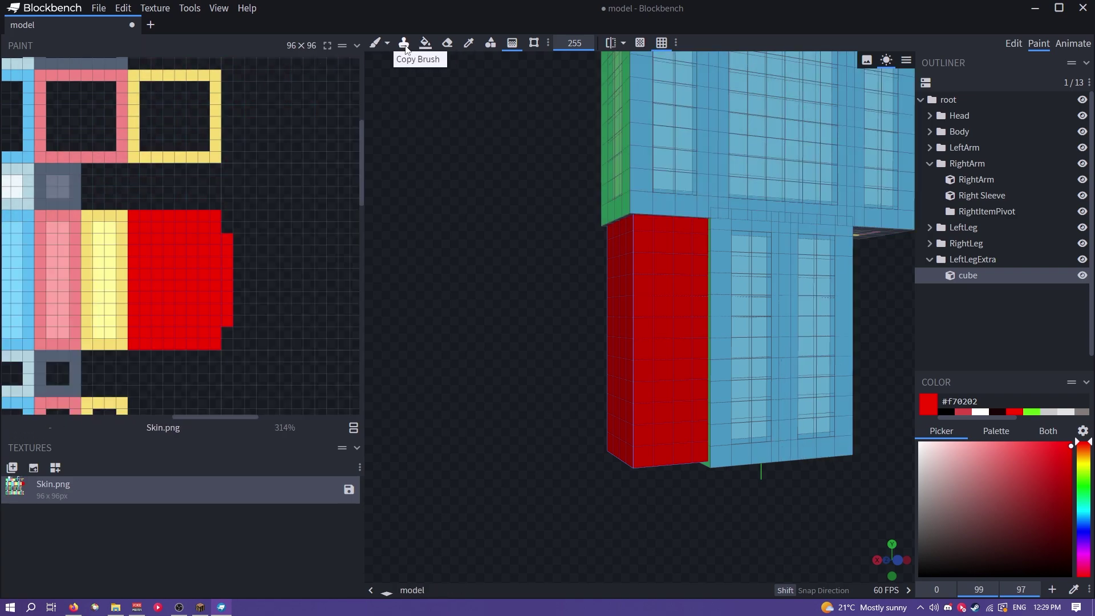
Fill the whole Skin.png texture with red (#f70202) using the paint bucket in Face mode
click(425, 44)
click(290, 283)
scroll(285, 295, down, 8)
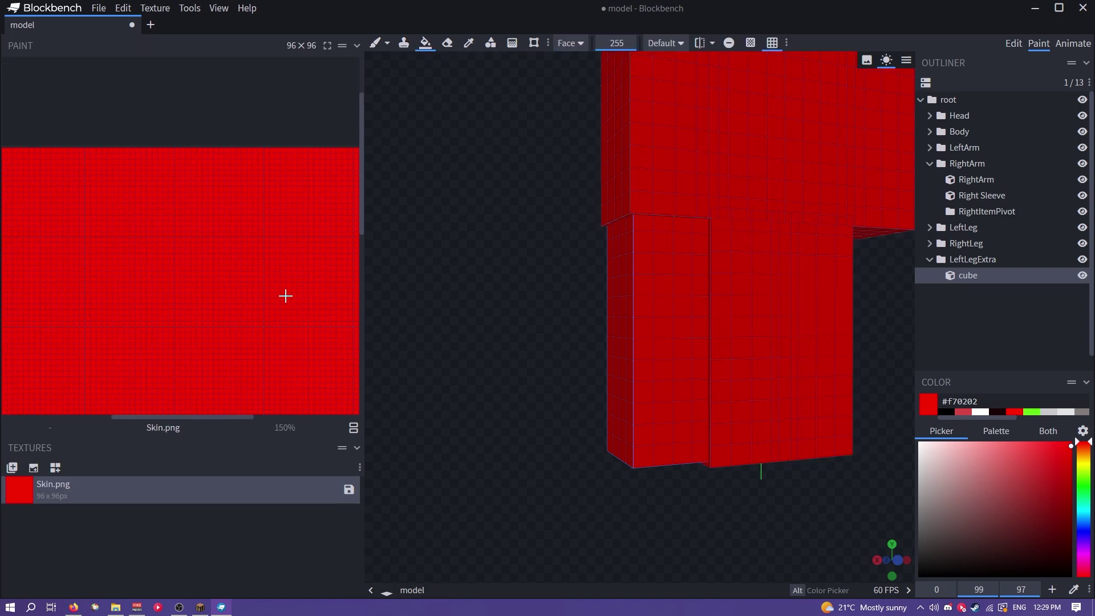
Undo the red fill of the whole texture and switch to Edit mode
key(ctrl+z)
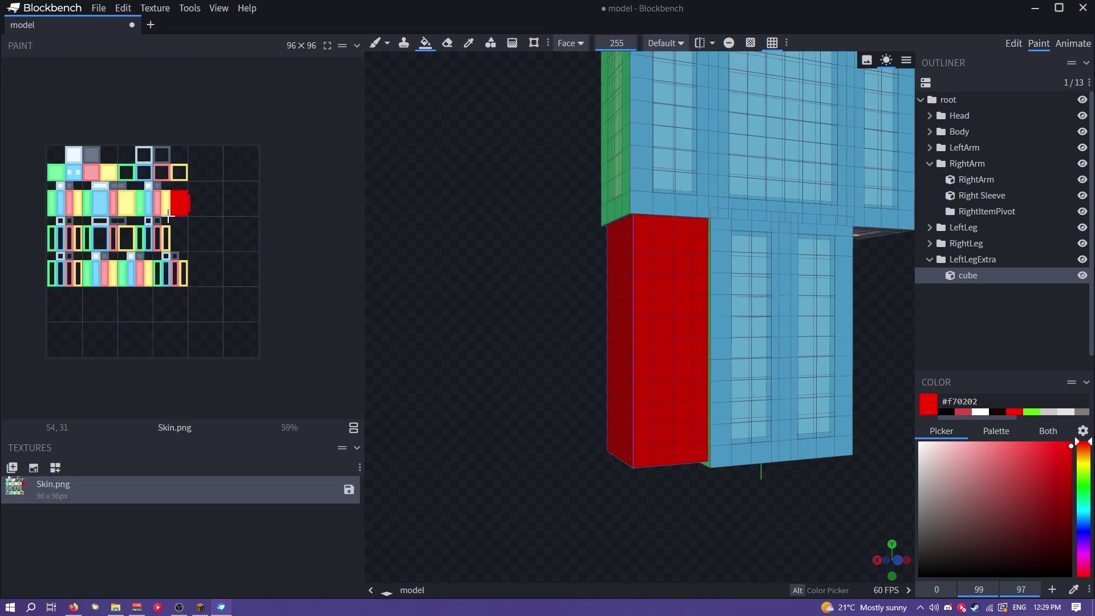
scroll(182, 183, up, 5)
key(1)
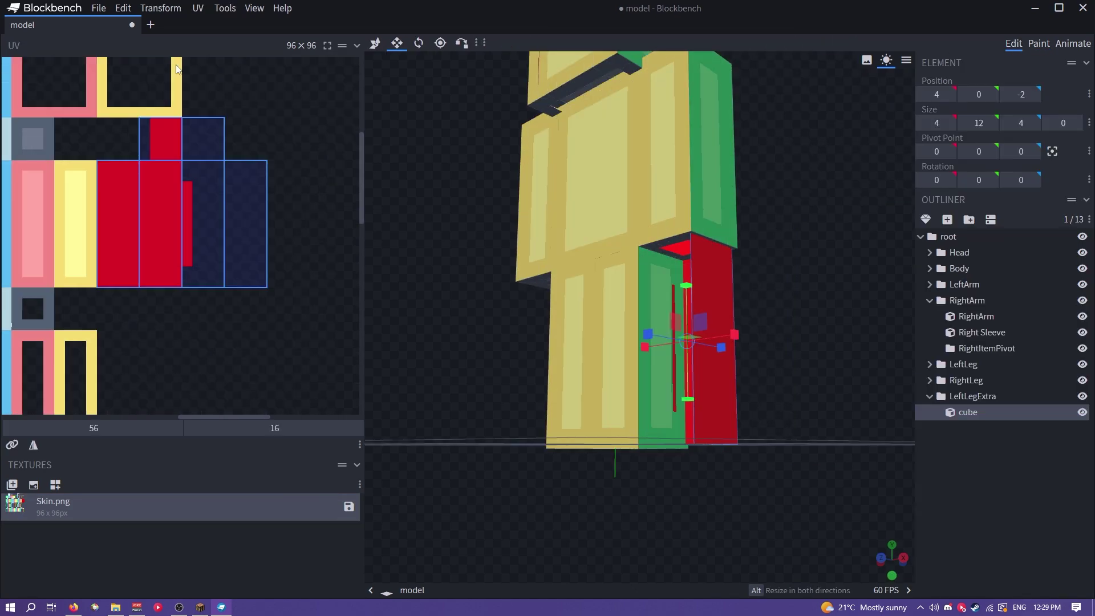
In paint mode, paint the remaining unpainted area of the cube's back face red (#f70202) with brush size 1 on the model
click(1043, 45)
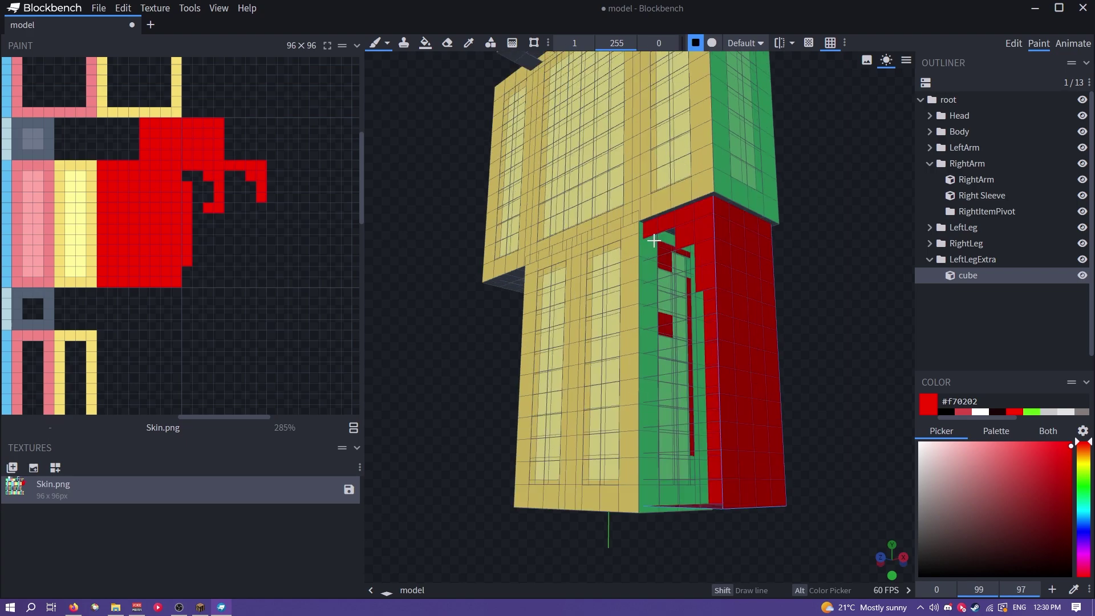
mouse_move(659, 245)
mouse_down()
mouse_move(652, 450)
mouse_move(662, 490)
mouse_move(701, 490)
mouse_move(692, 262)
mouse_move(684, 484)
mouse_move(669, 358)
mouse_up()
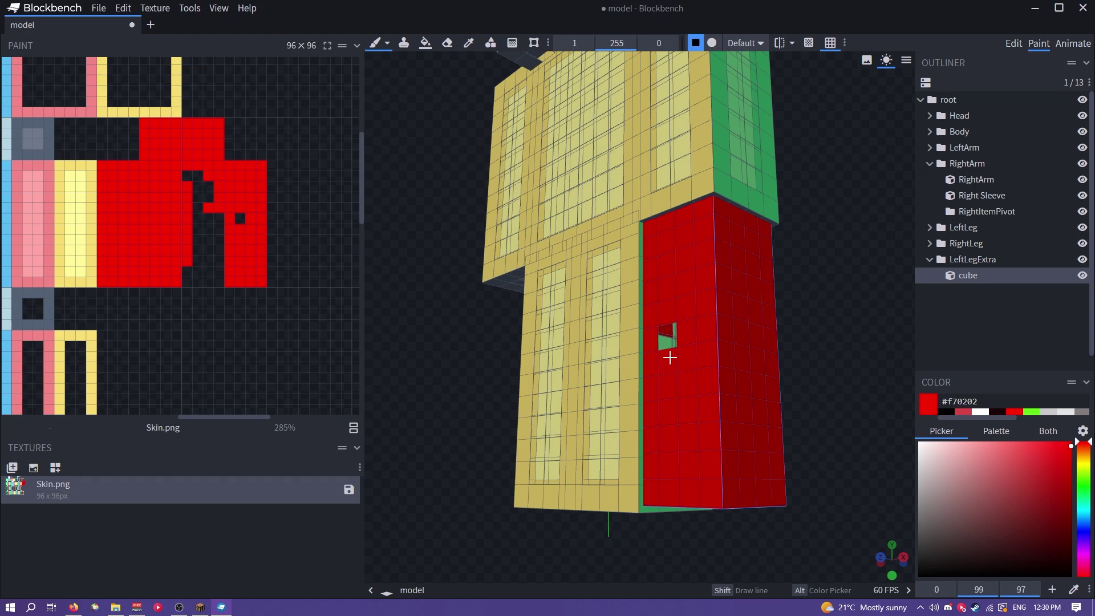
drag(508, 524, 668, 542)
drag(671, 405, 713, 302)
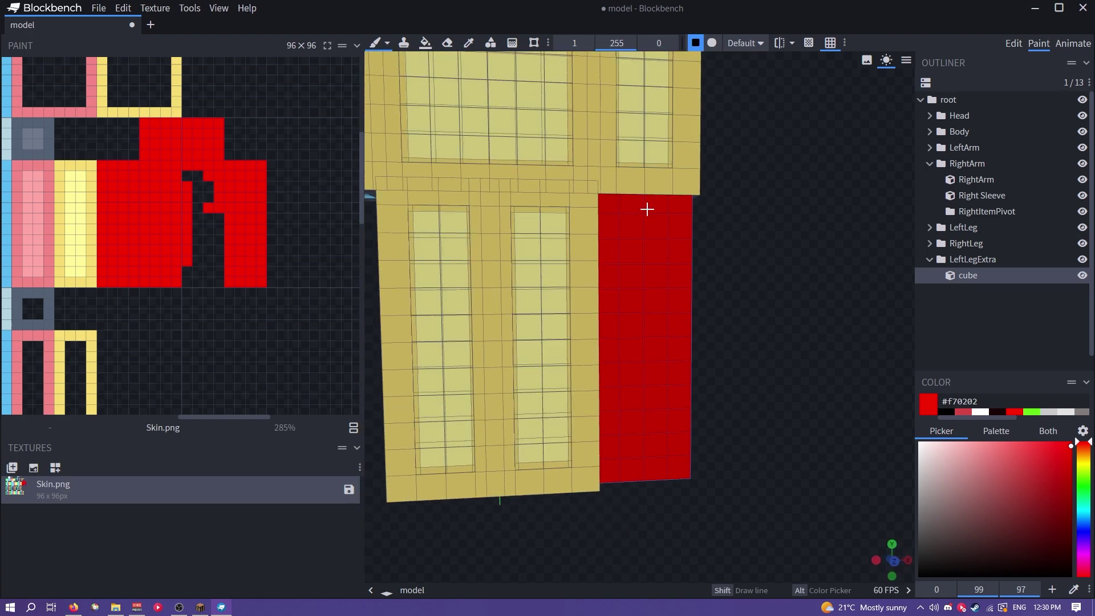
Try moving the cube sideways away from the leg to expose its inner face, and undo the move
click(1014, 44)
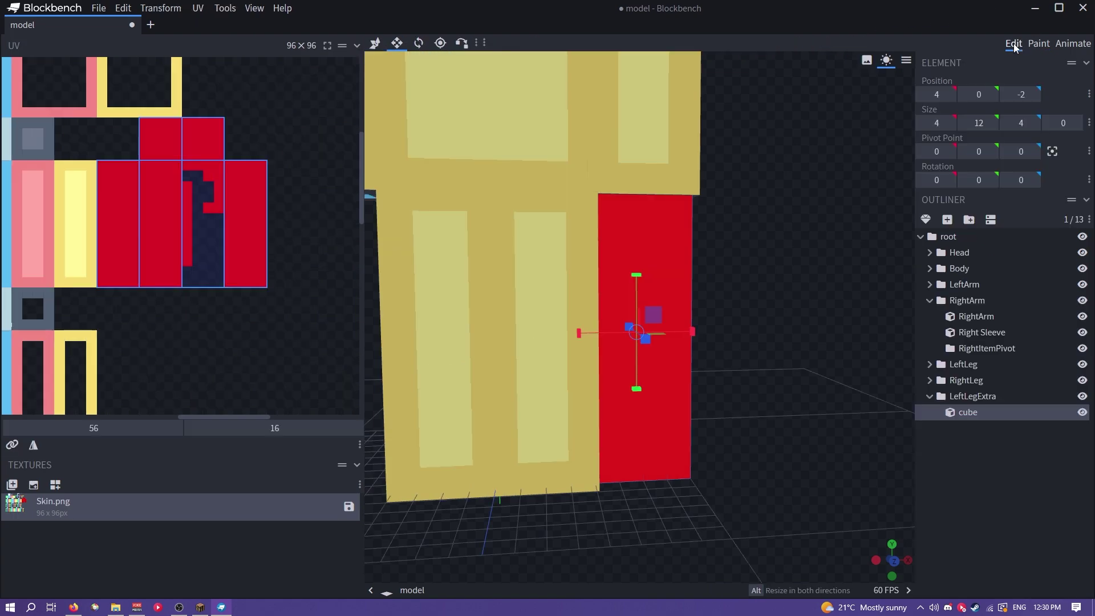
click(375, 43)
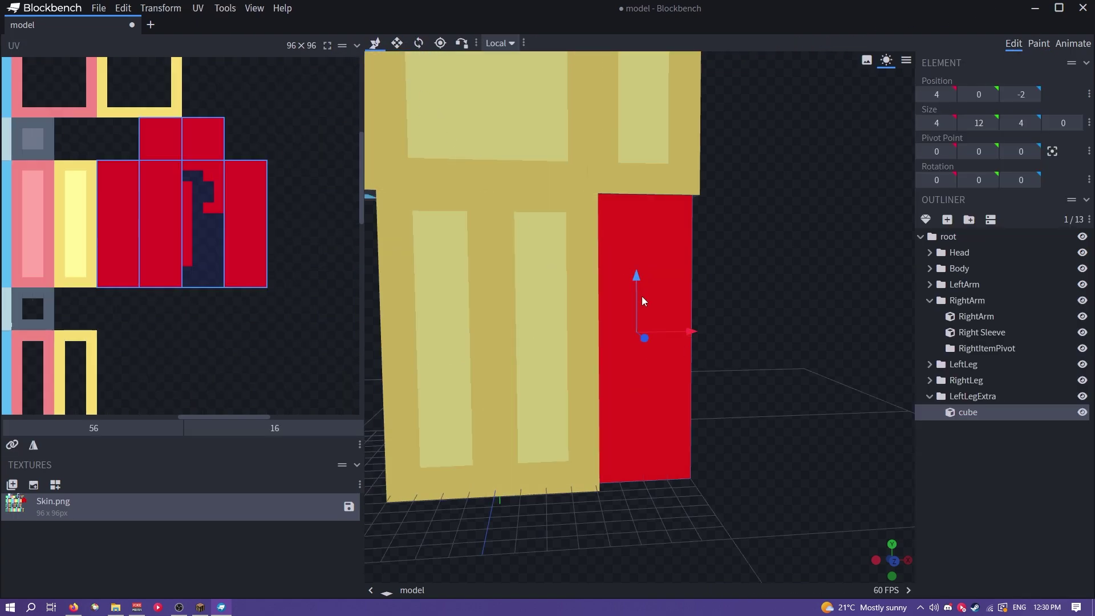
drag(684, 331, 767, 342)
key(ctrl+z)
Paint the rest of the cube's inner face red (#f70202) directly on the texture, and save the model
click(1038, 44)
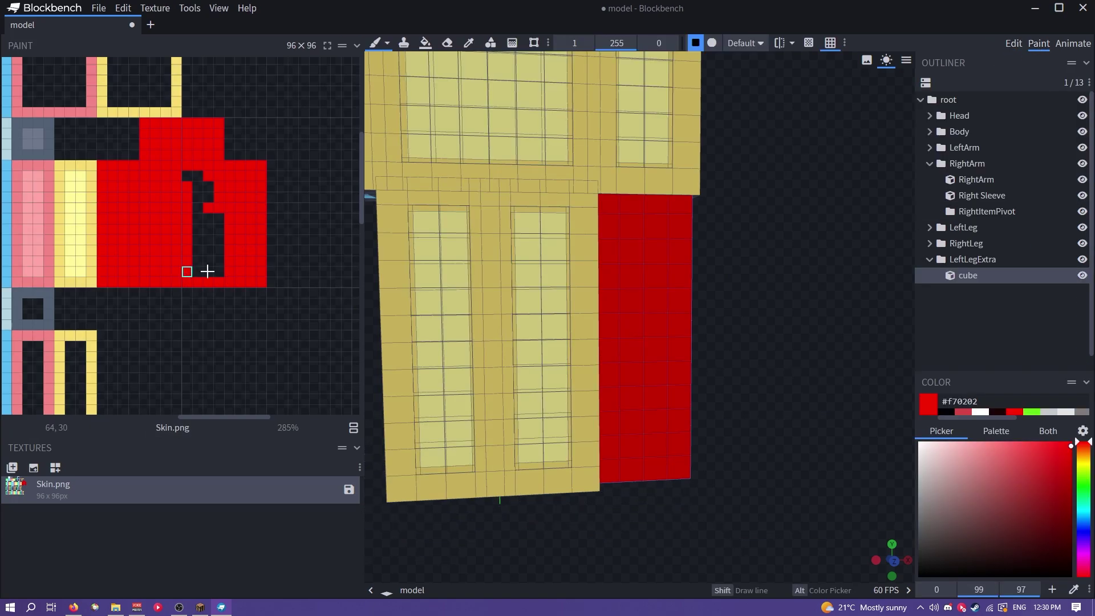
drag(207, 272, 209, 259)
drag(604, 321, 472, 330)
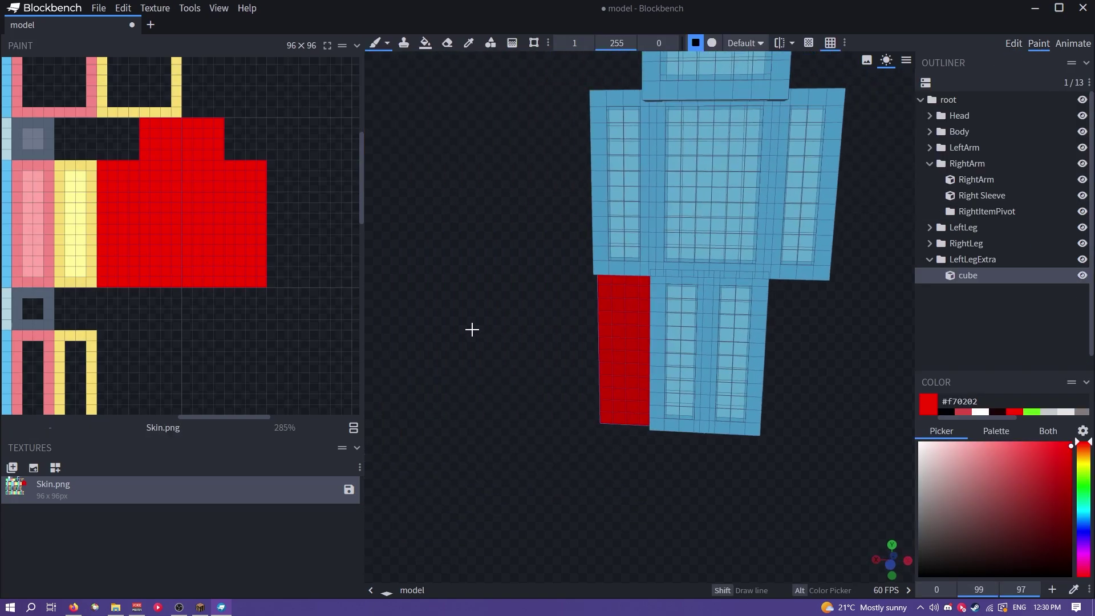
scroll(471, 330, down, 5)
key(ctrl+s)
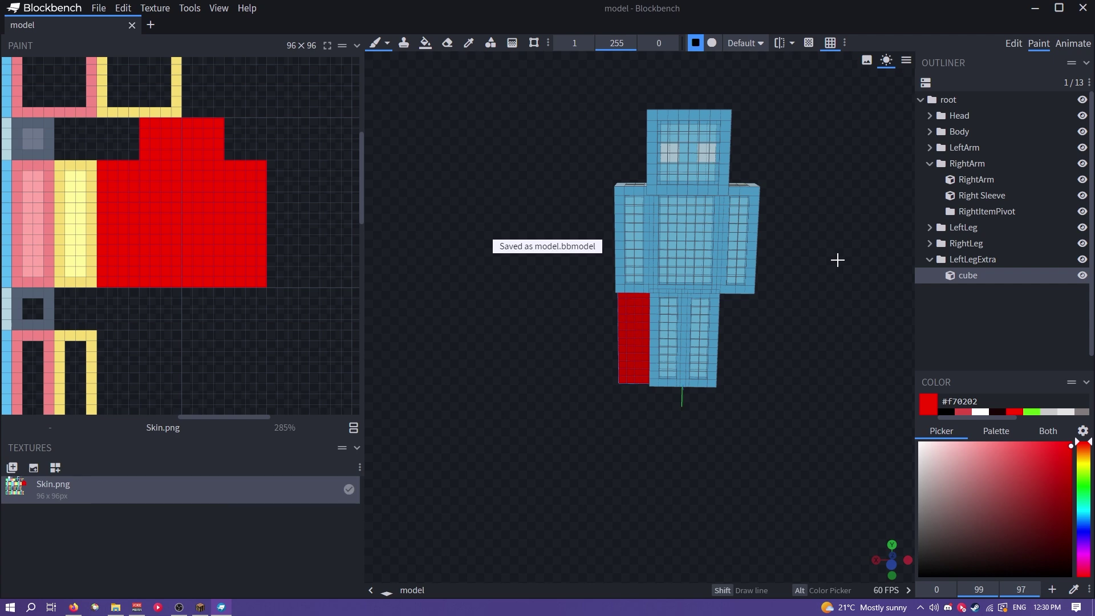
Switch to Minecraft and walk and crouch with the avatar to check how the red extra leg looks and moves
key(alt+Tab)
key(w)
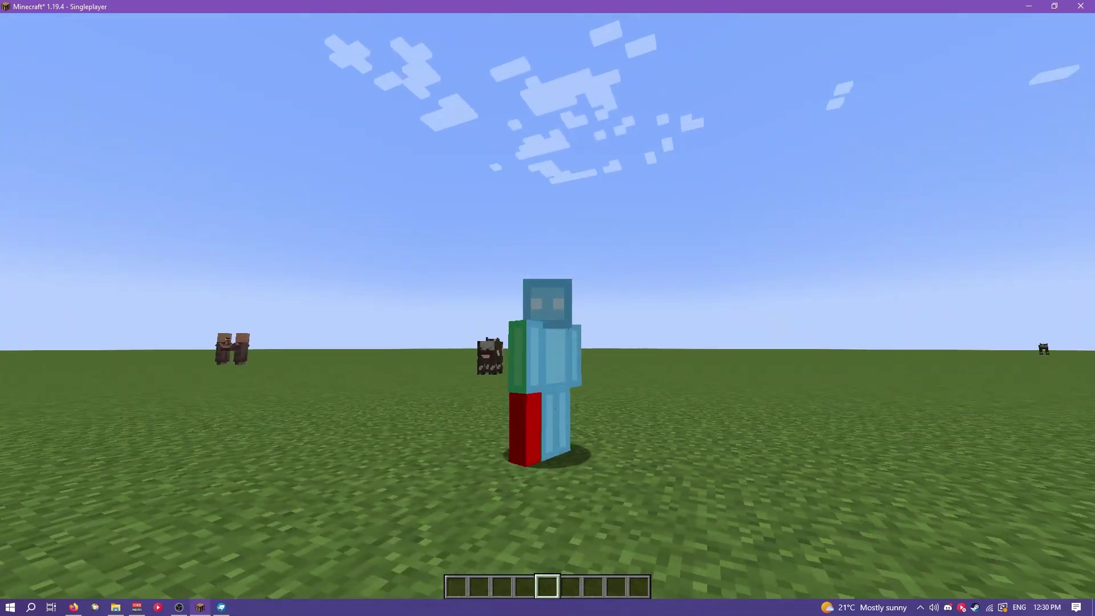
key(shift)
key(w)
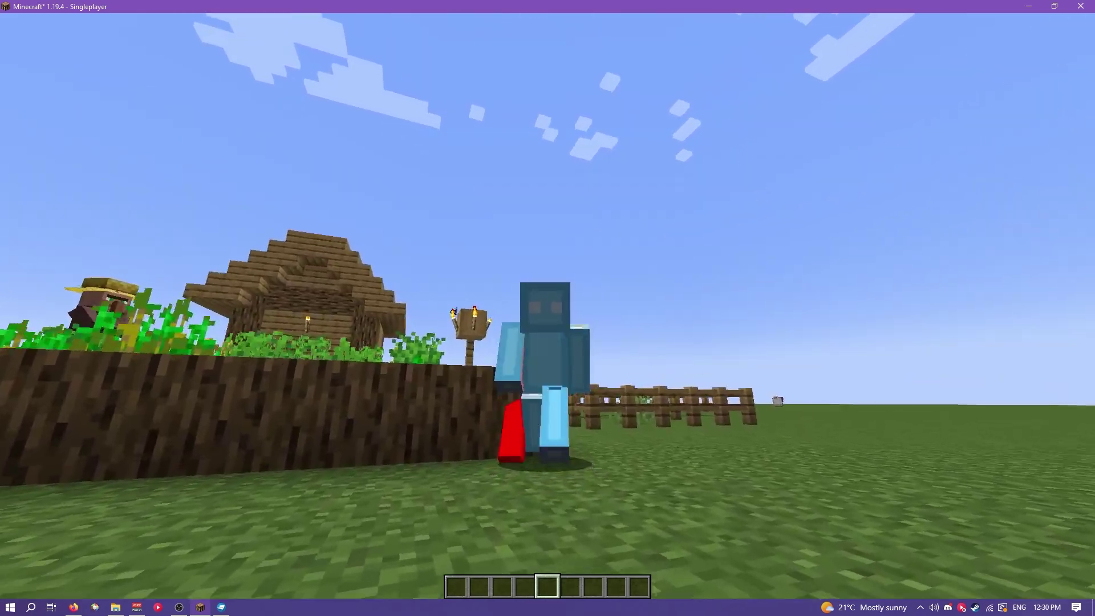
key(s)
key(w)
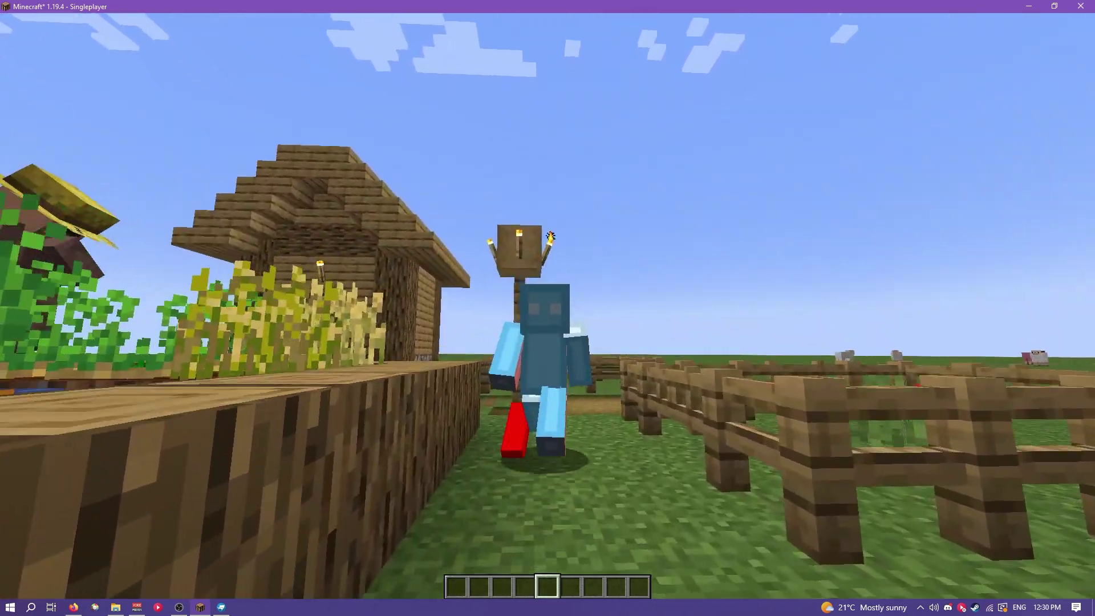
key(w)
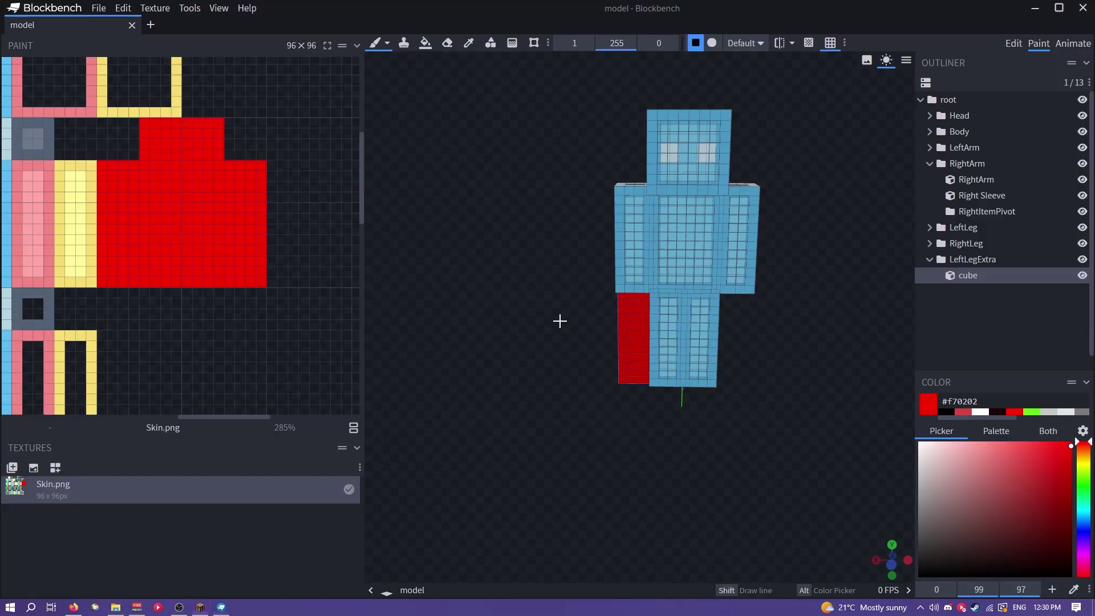
In Blockbench's Edit mode, try rotating the Head group to -45, -7.5, 0 about its pivot, and undo the rotation
scroll(547, 322, up, 3)
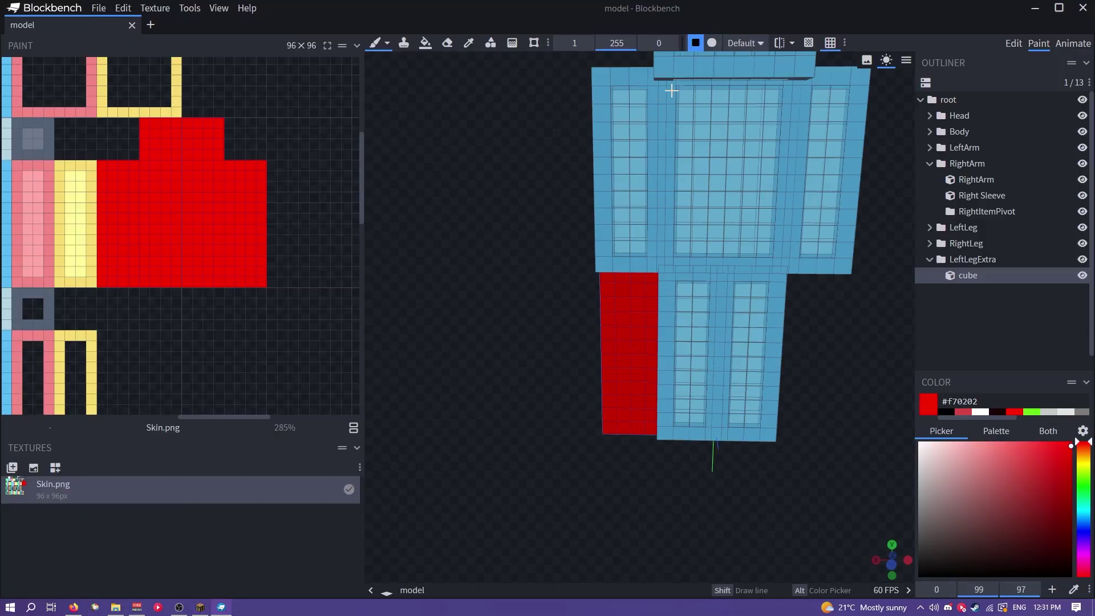
click(975, 260)
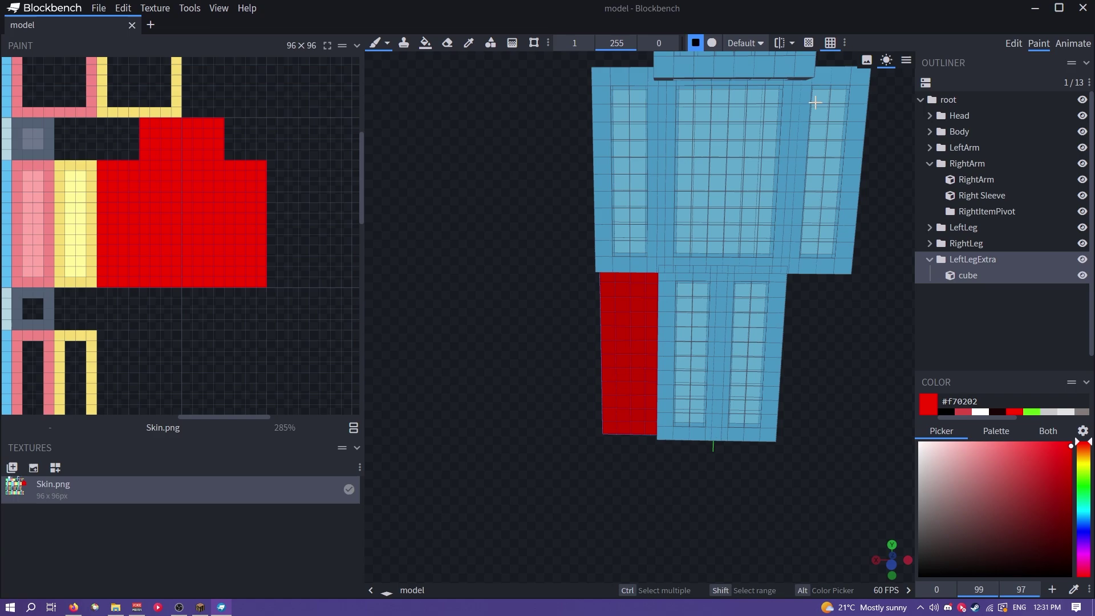
click(1012, 44)
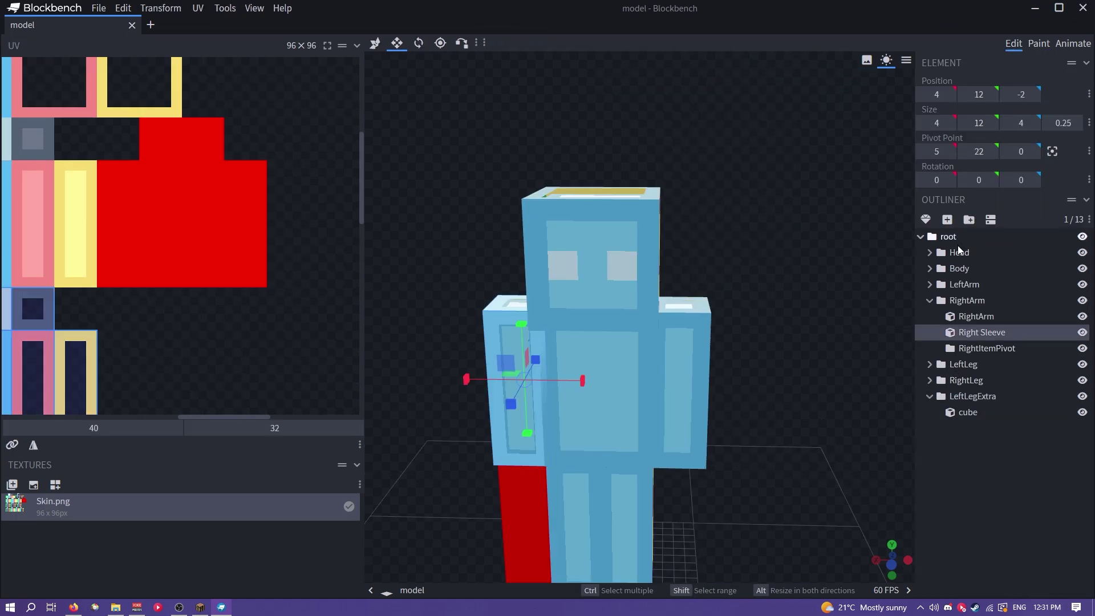
click(960, 256)
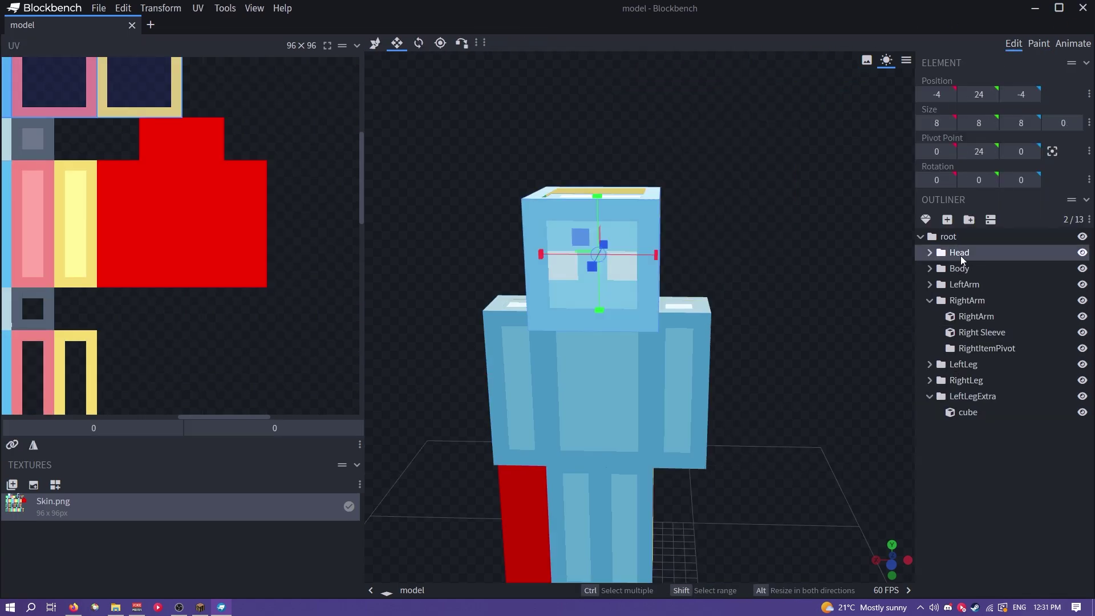
click(419, 43)
drag(476, 215, 669, 341)
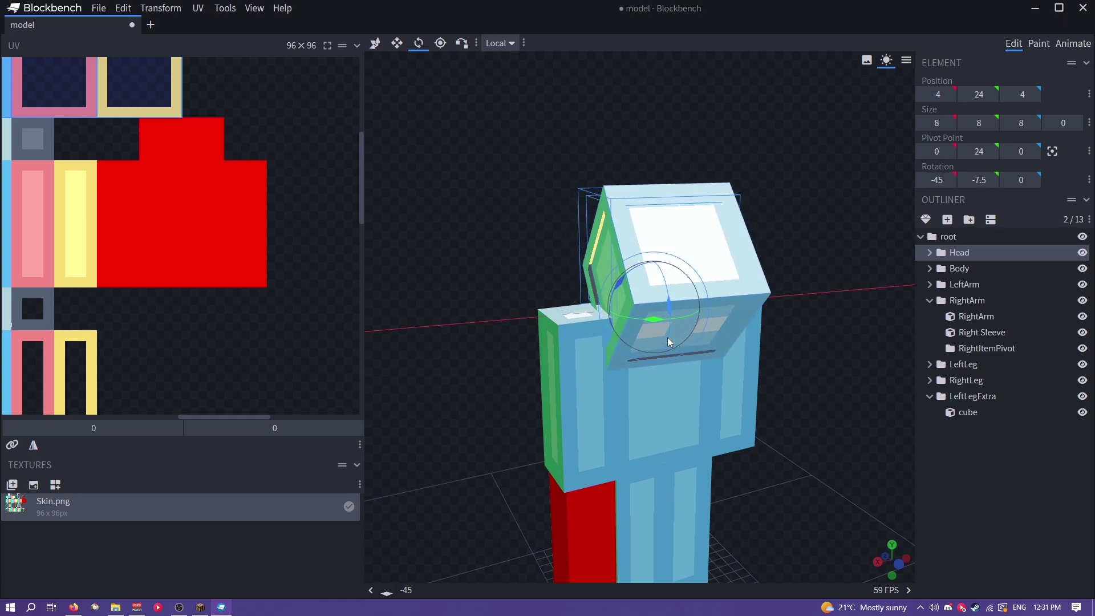
key(ctrl+z)
key(ctrl+z)
Try rotating the LeftArm group about its shoulder pivot, and undo the rotation
click(963, 284)
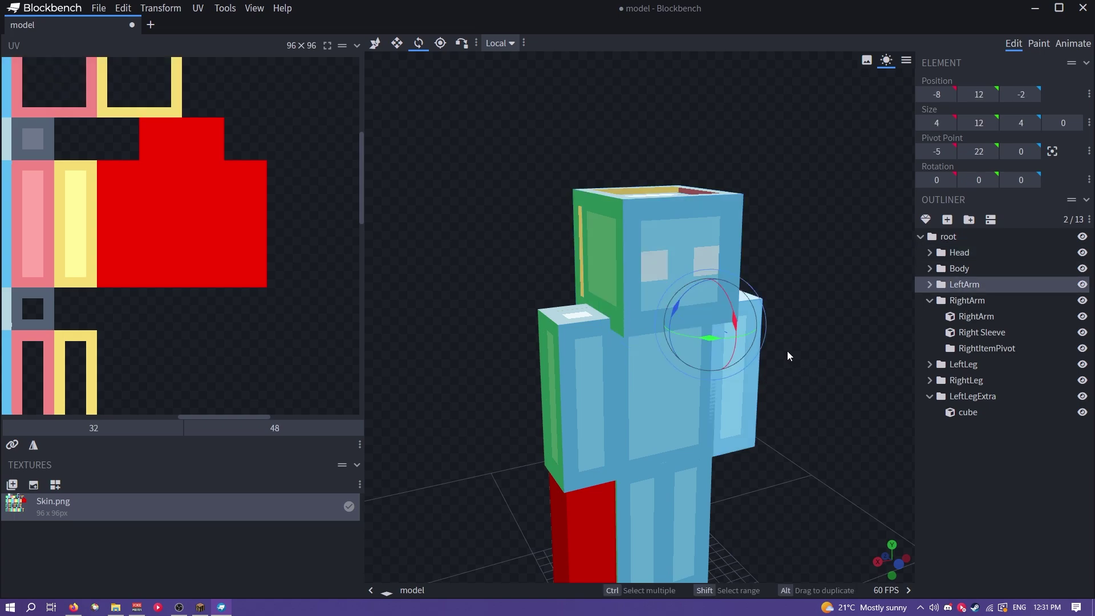
drag(788, 356, 642, 256)
key(ctrl+z)
key(ctrl+z)
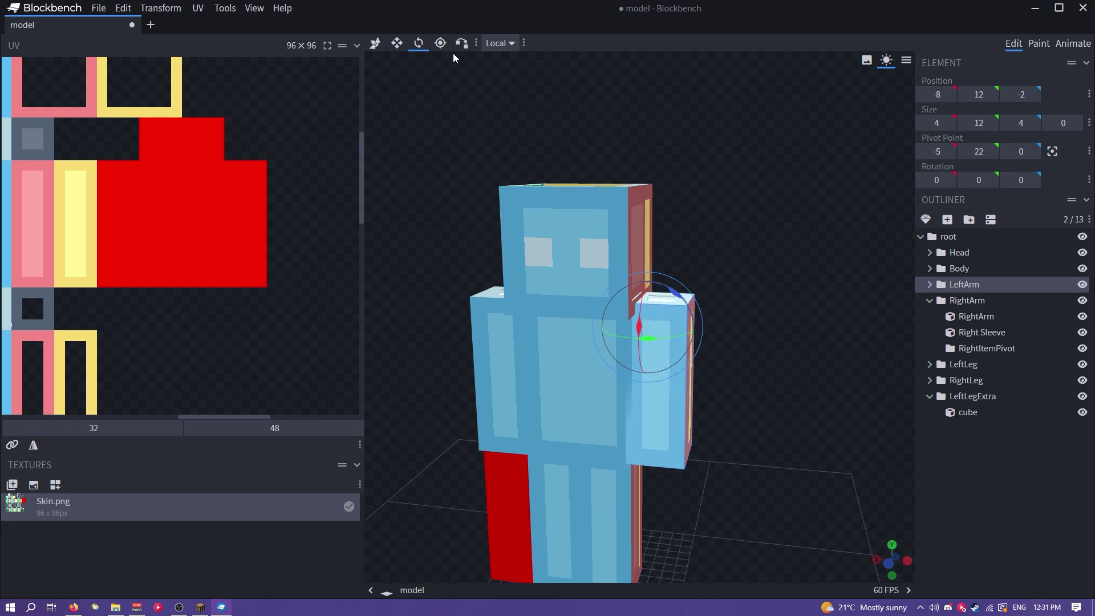
Try lowering the LeftArm group's pivot point to Y 13 and rotating the arm about it, and undo both changes
click(441, 43)
drag(723, 276, 627, 349)
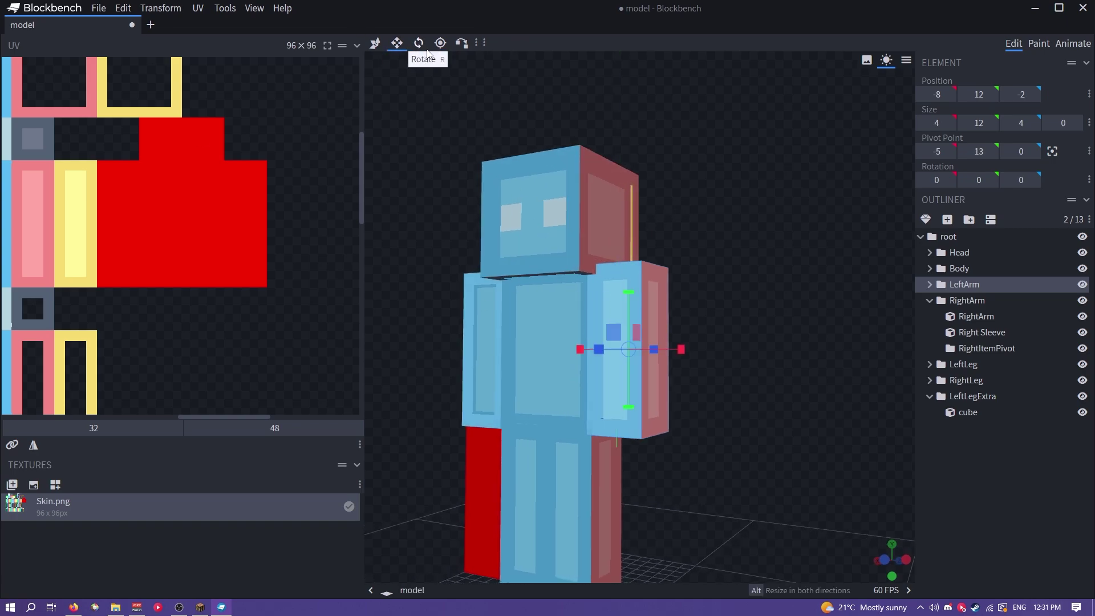
click(418, 43)
mouse_move(608, 408)
mouse_down()
mouse_move(610, 425)
mouse_move(608, 387)
mouse_up()
key(ctrl+z)
key(ctrl+z)
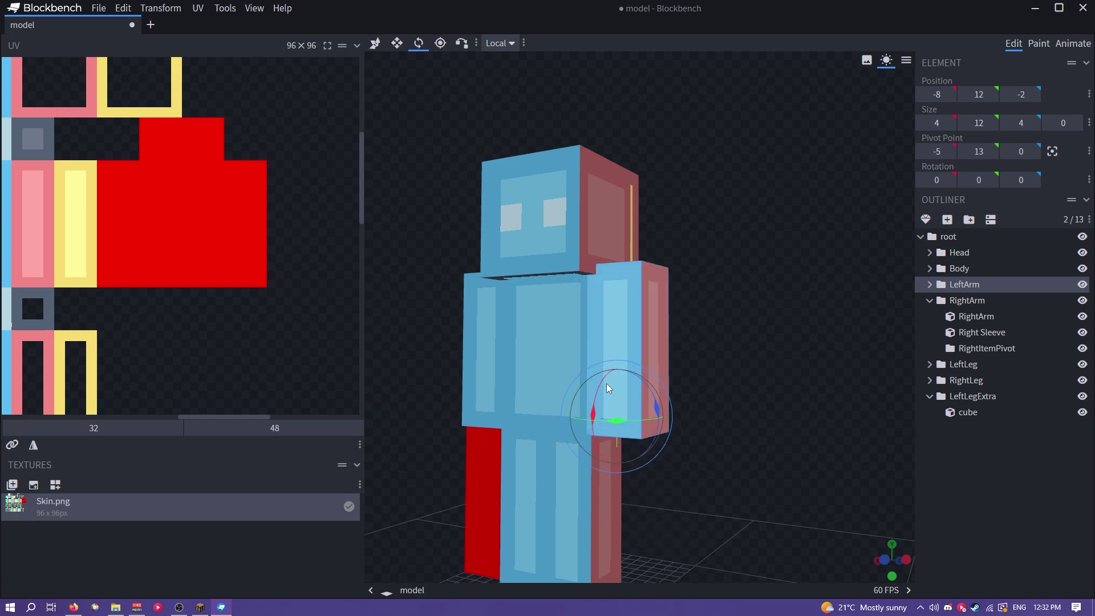
key(p)
scroll(679, 448, down, 3)
drag(682, 449, 674, 496)
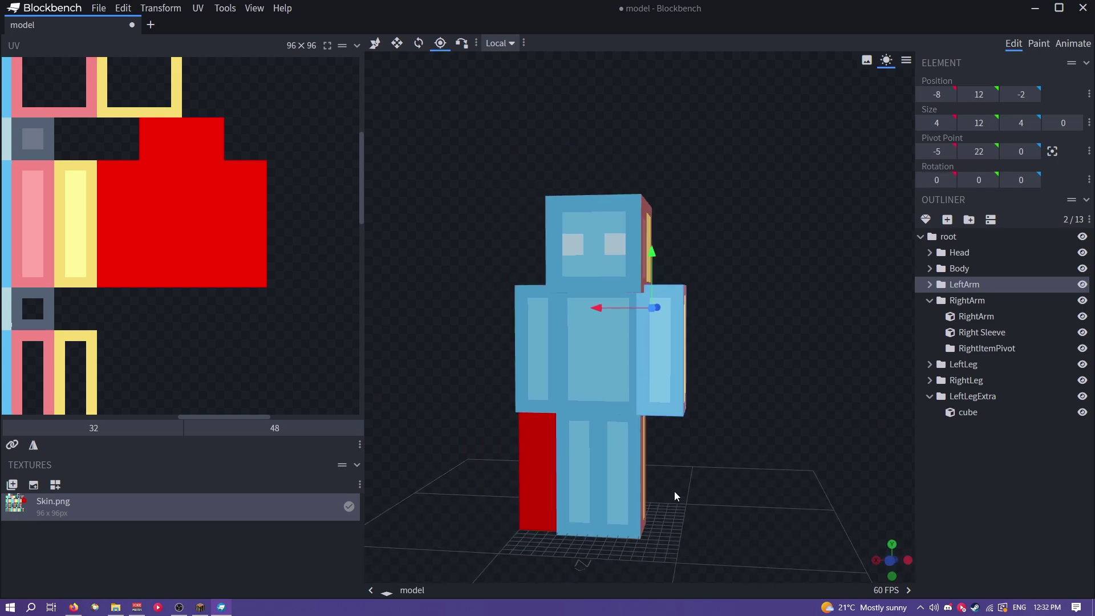
Try rotating the LeftLegExtra group to -77.5 on X about its pivot at the origin, and undo the rotation
click(964, 397)
drag(757, 476, 616, 489)
scroll(605, 536, up, 3)
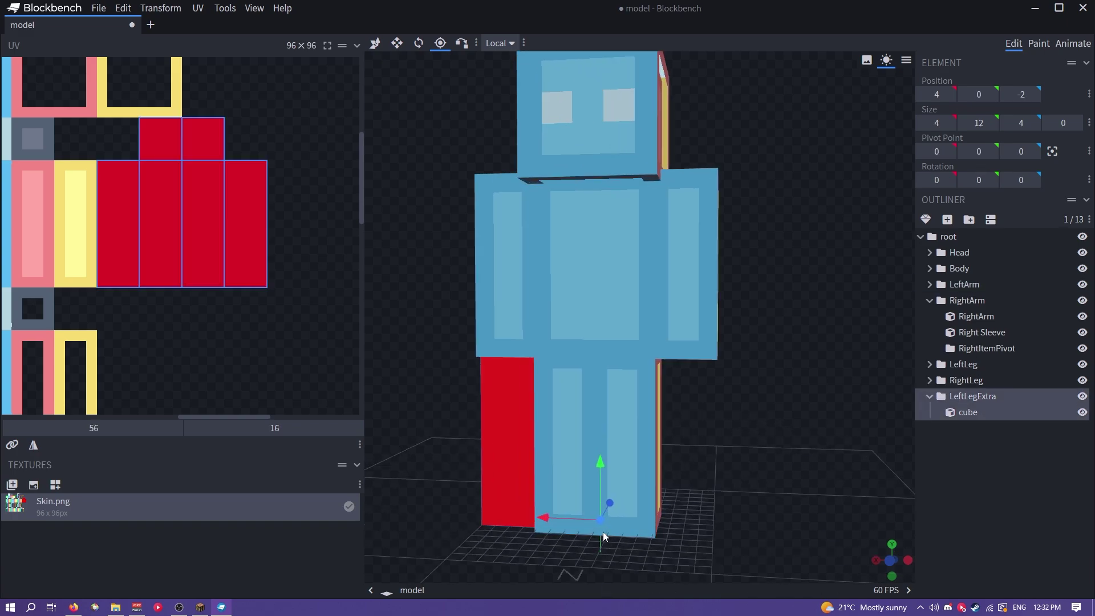
right_drag(727, 459, 733, 399)
drag(646, 511, 660, 522)
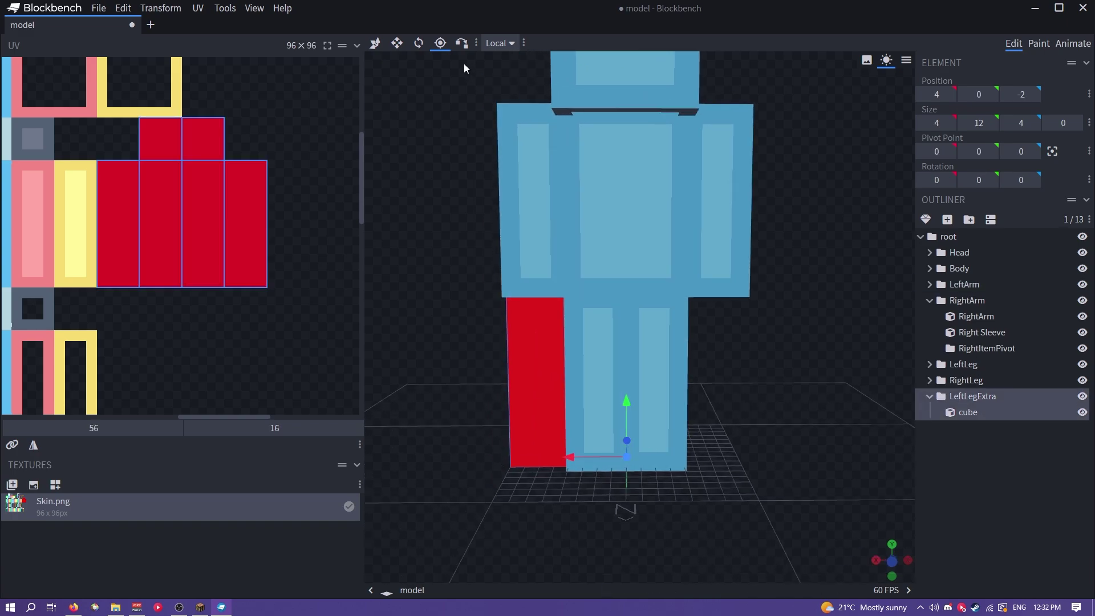
click(416, 41)
drag(769, 437, 790, 437)
drag(625, 430, 678, 411)
drag(798, 470, 658, 507)
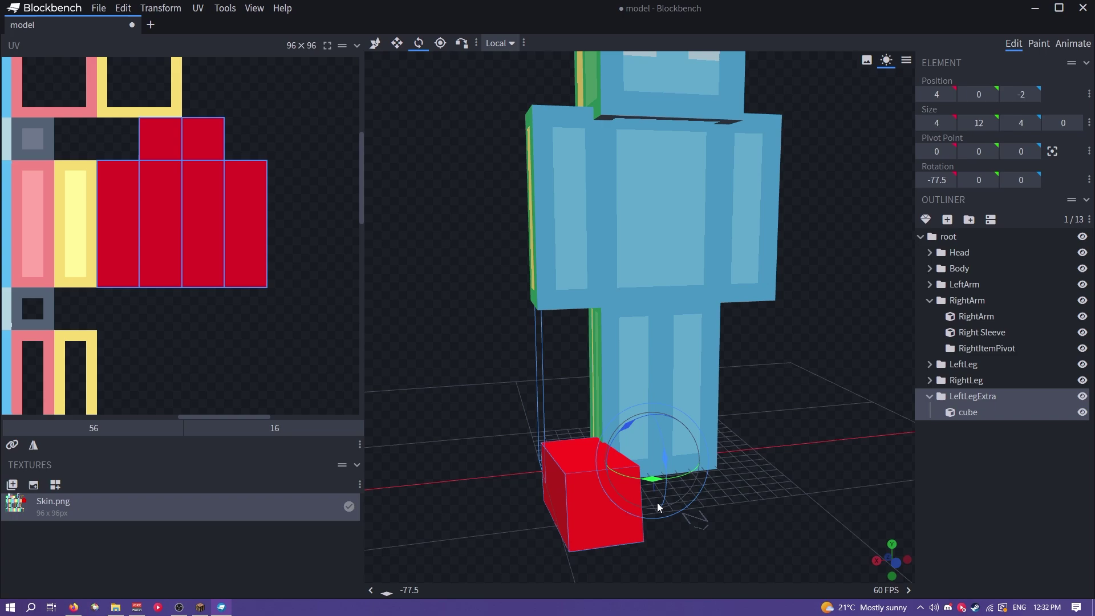
drag(616, 305, 702, 573)
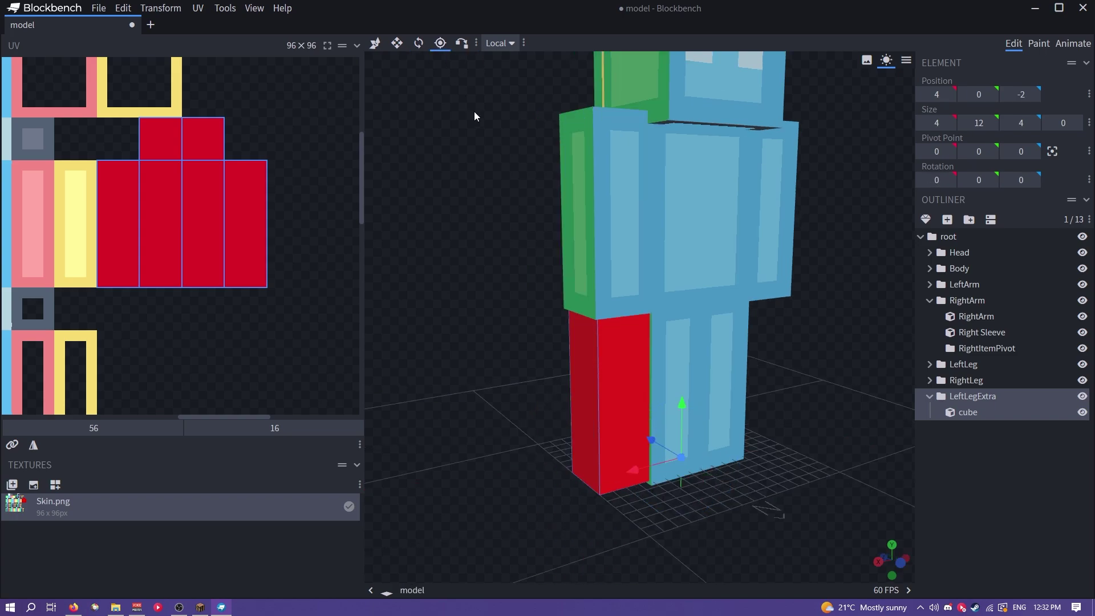
Move the LeftLegExtra group's pivot point to 6, 12, 0 at the top of the cube, and compare it with the RightLeg group's pivot
drag(781, 514, 505, 458)
drag(537, 509, 557, 492)
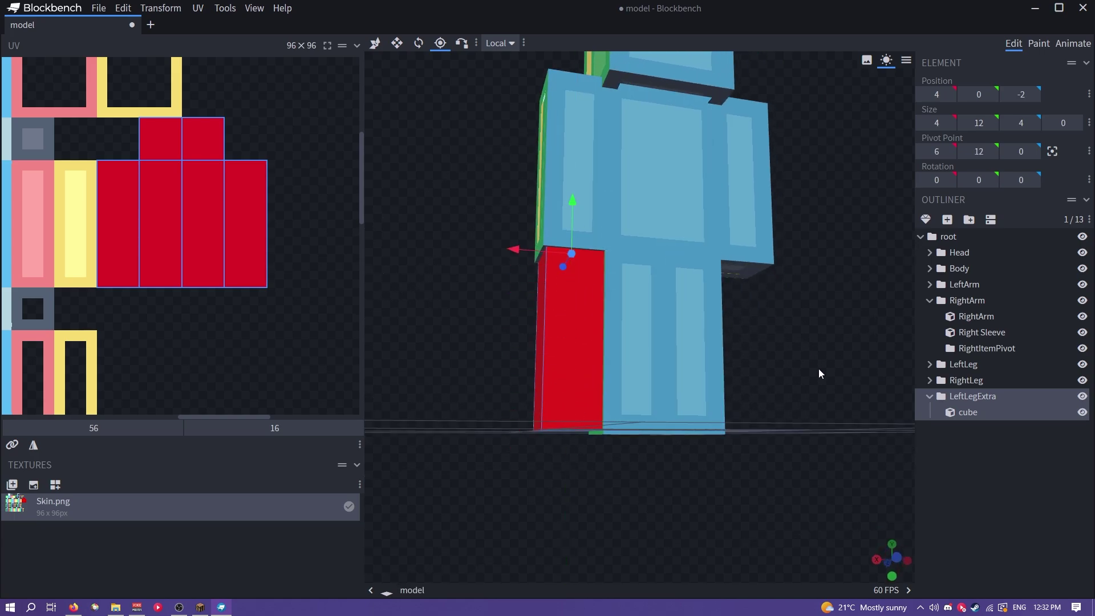
drag(819, 374, 900, 390)
click(965, 382)
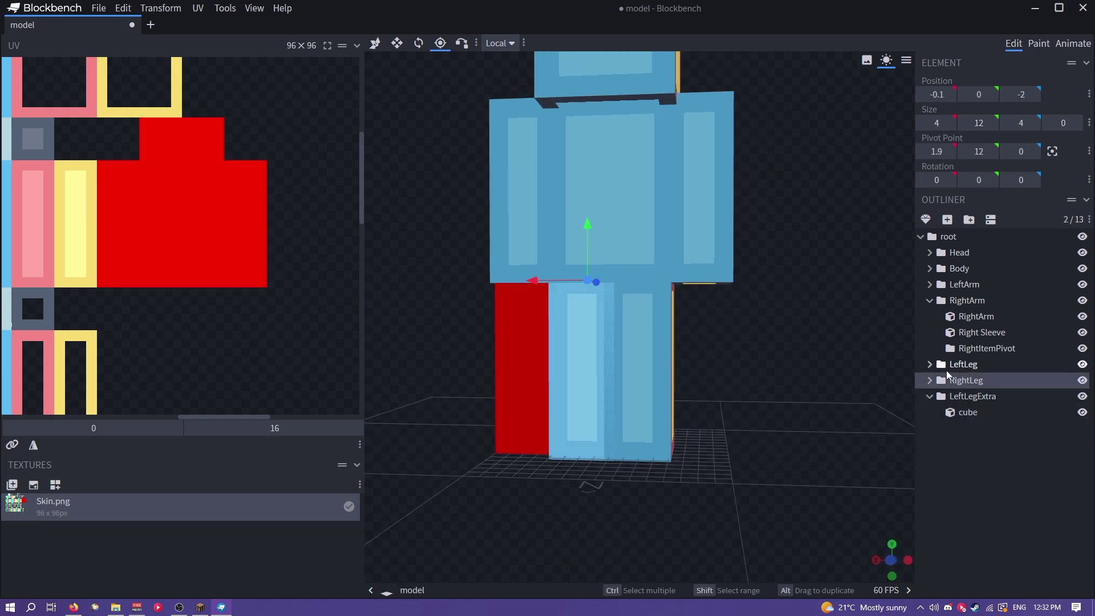
click(969, 396)
drag(772, 374, 797, 391)
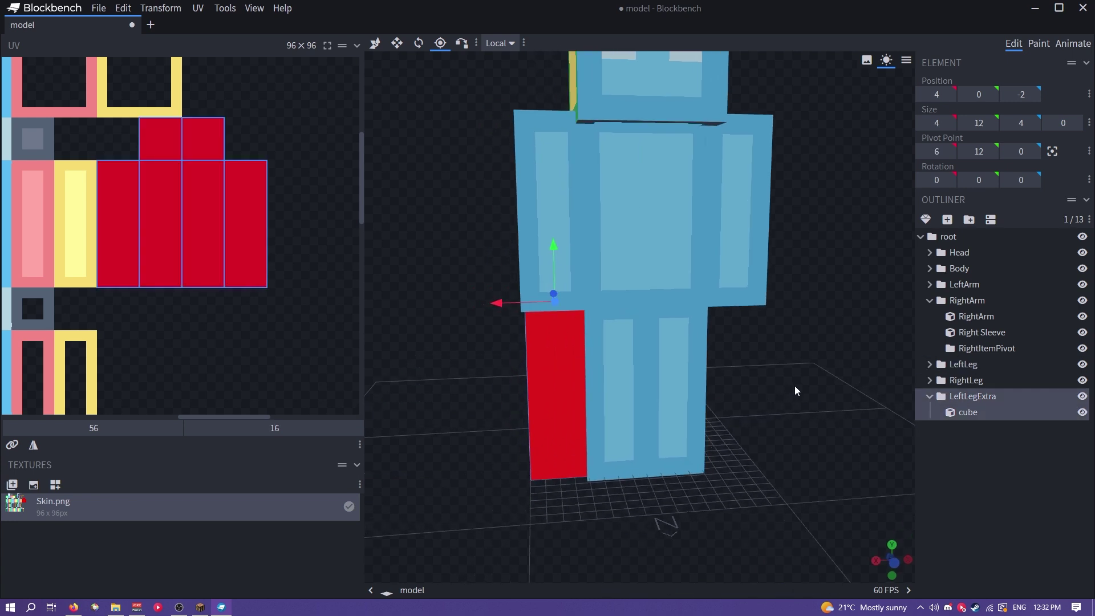
Switch to Minecraft and walk with the avatar to check how the extra leg swings about its moved pivot
key(alt+Tab)
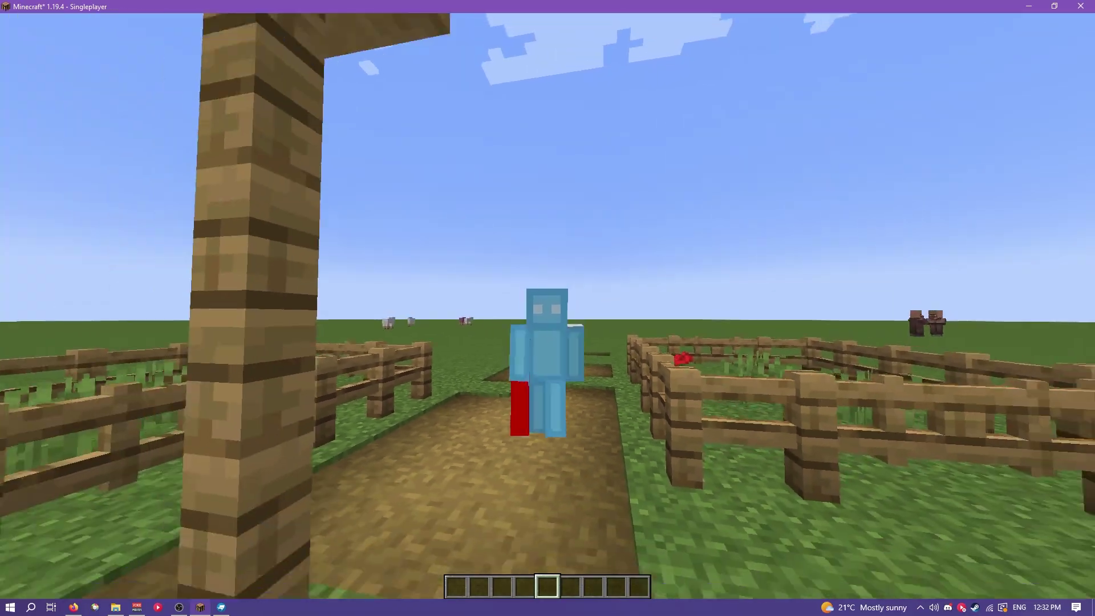
key(w)
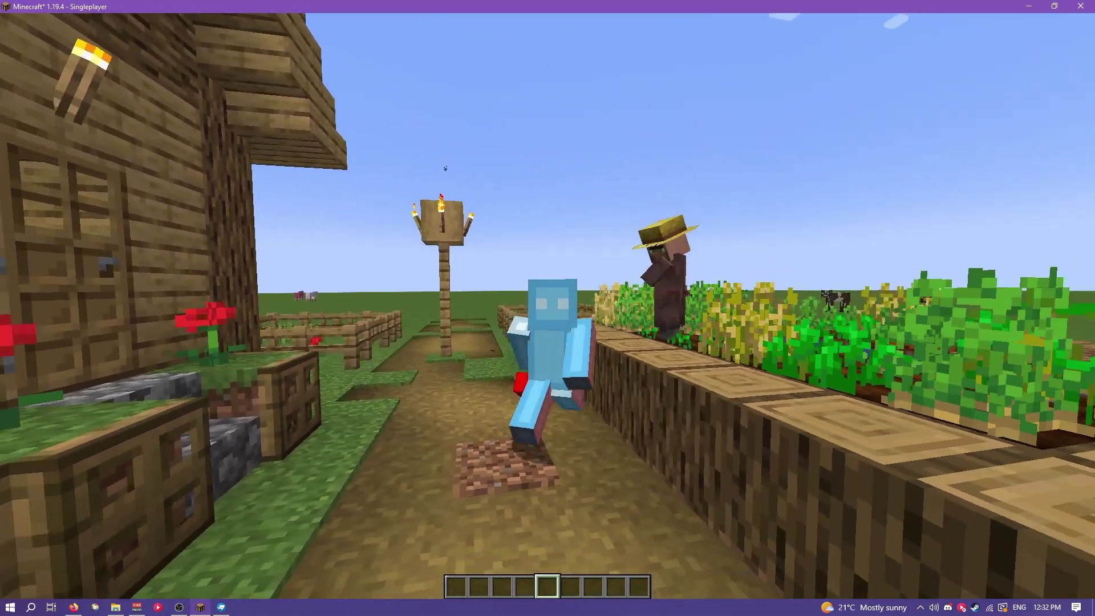
key(alt+Tab)
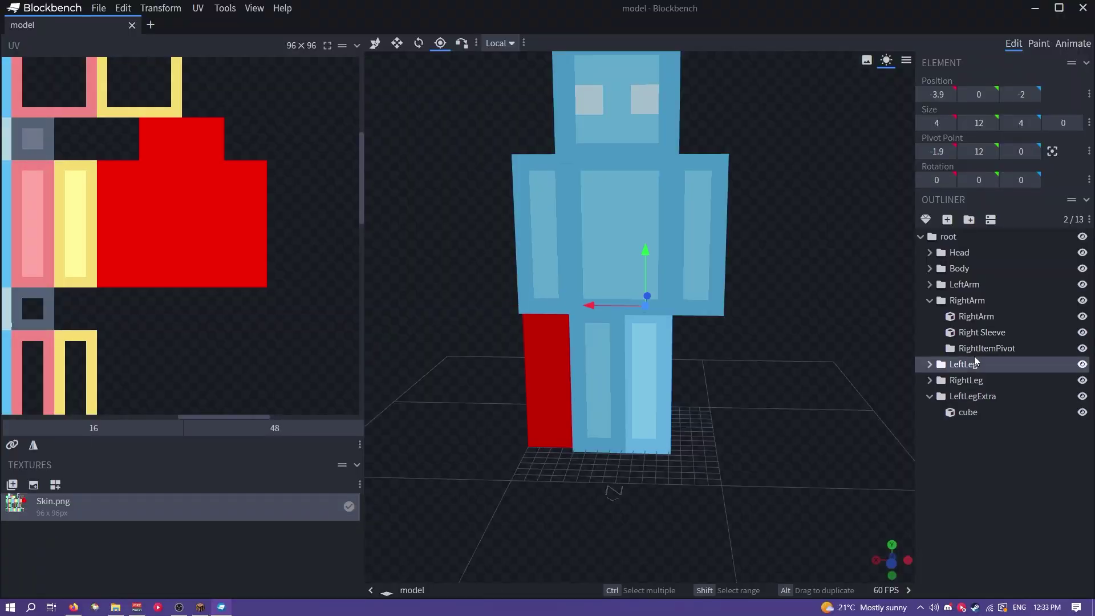
Select the RightItemPivot group inside RightArm and examine where its pivot point sits on the model
click(972, 348)
drag(799, 267, 755, 347)
right_drag(754, 350, 779, 325)
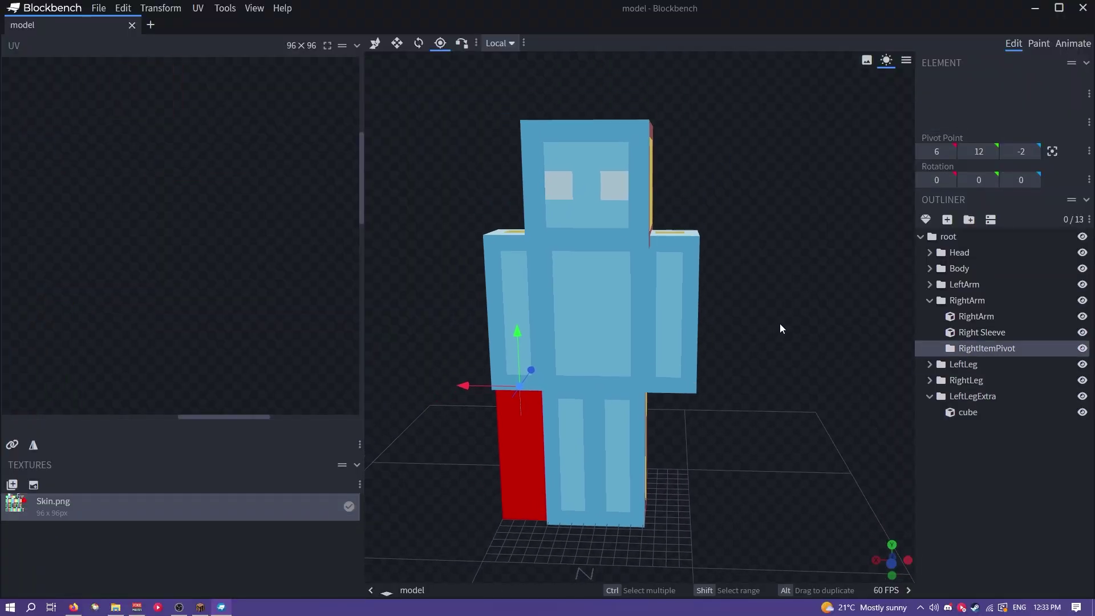
Try raising the RightItemPivot group's pivot point to 6, 23, -2 near the shoulder, and save the model
click(930, 285)
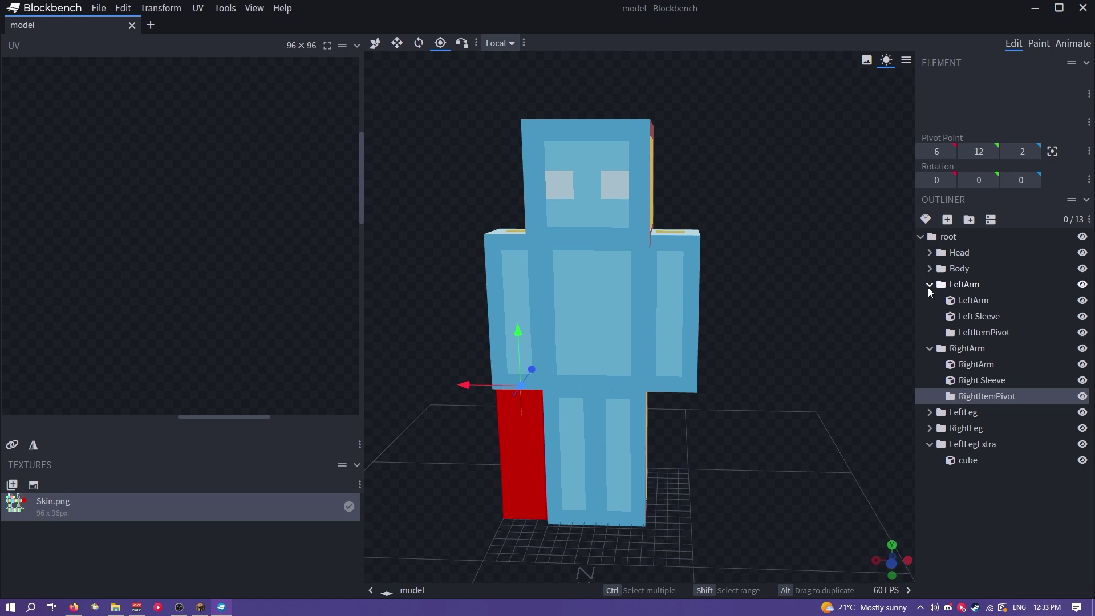
click(984, 333)
click(977, 399)
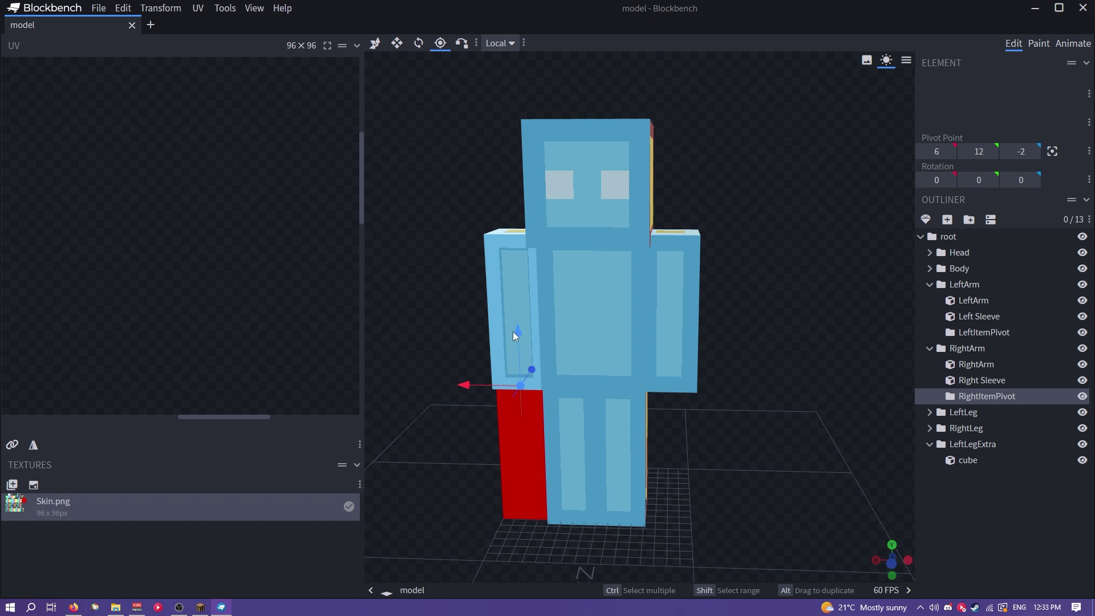
drag(513, 331, 513, 190)
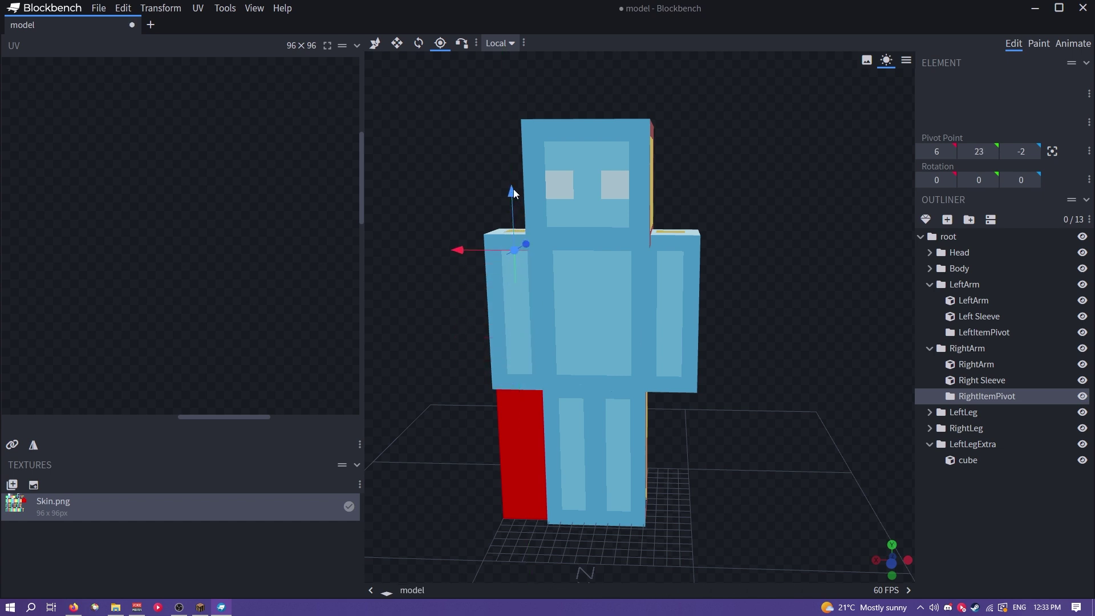
key(ctrl+s)
Switch to Minecraft and walk around holding the grass block to check where the held item sits with the raised pivot
key(alt+Tab)
key(Escape)
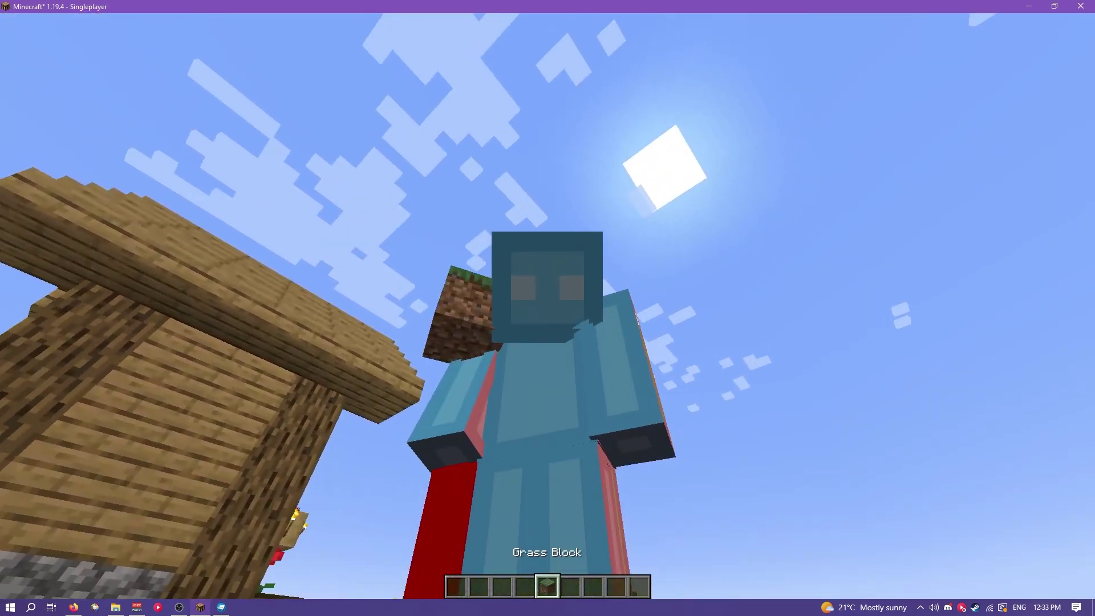
key(w)
scroll(547, 308, down, 1)
scroll(548, 308, up, 1)
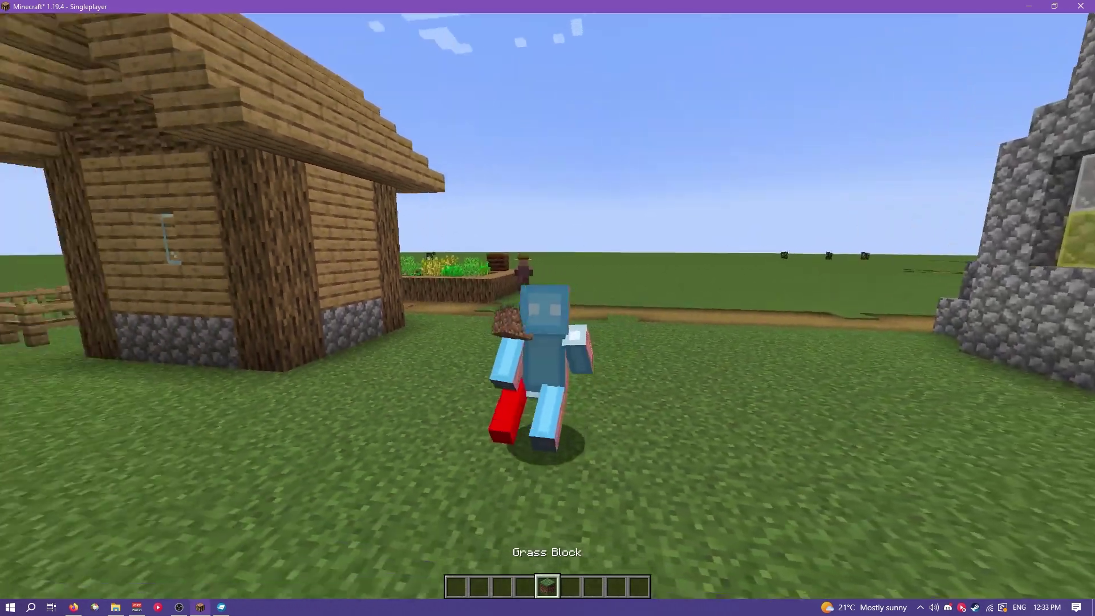
key(w)
key(s)
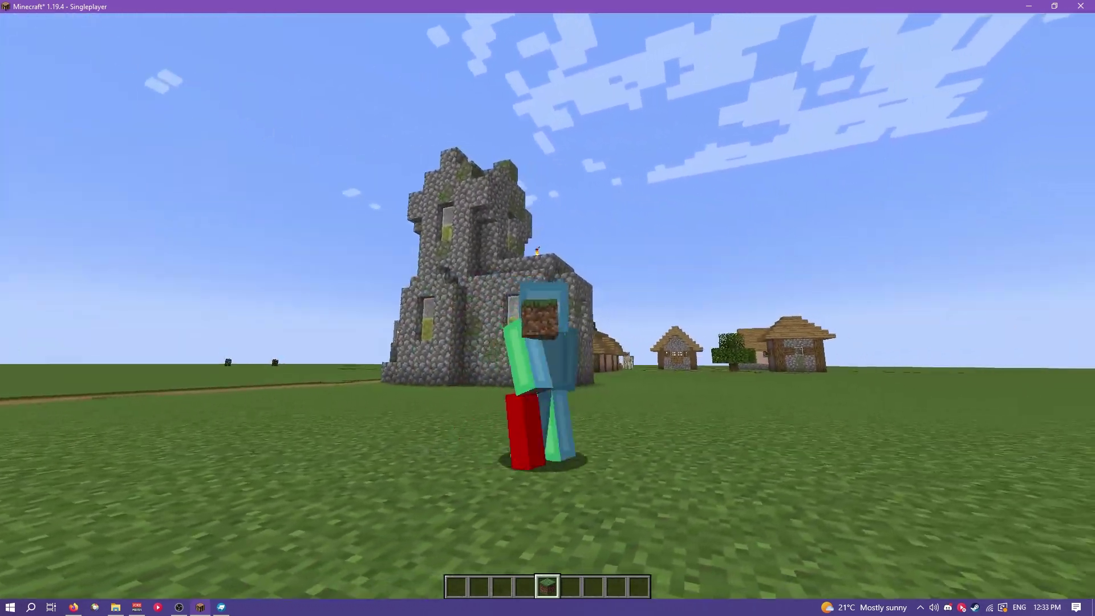
Switch back to Blockbench and select the LeftSpyglassPivot group inside Head to examine its pivot point
key(alt+Tab)
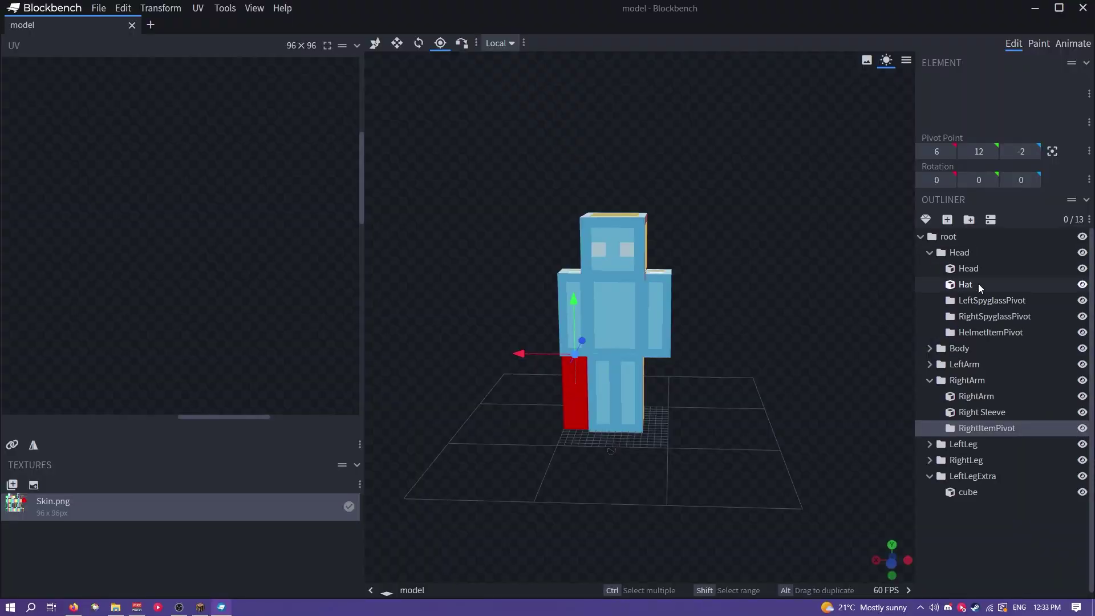
click(977, 283)
click(983, 302)
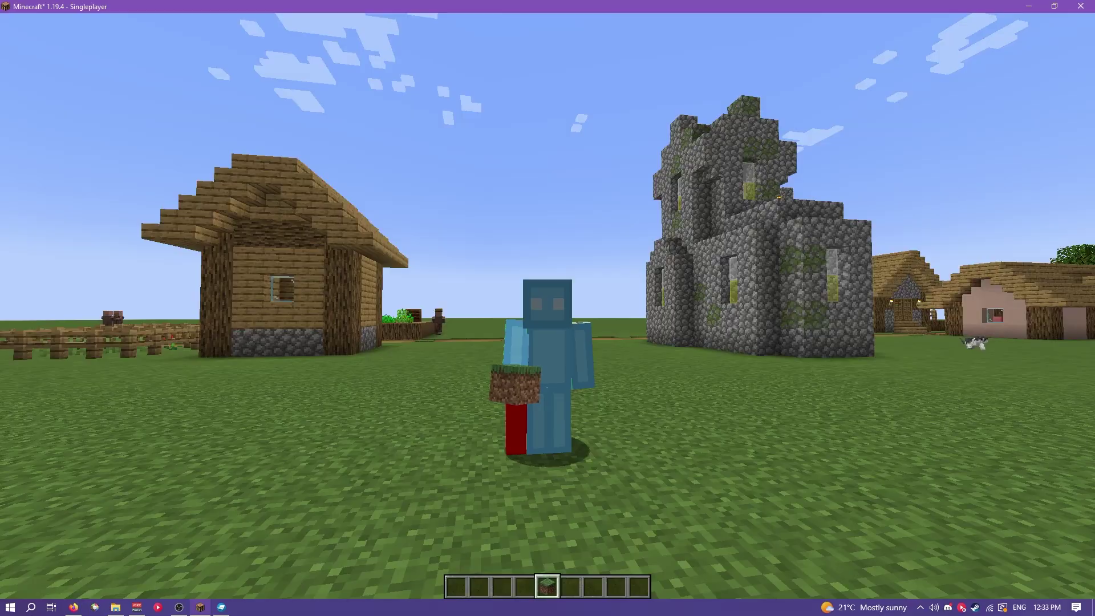
In Minecraft, find the spyglass in the creative inventory by searching "spy", and put it in the avatar's off hand
key(e)
click(644, 224)
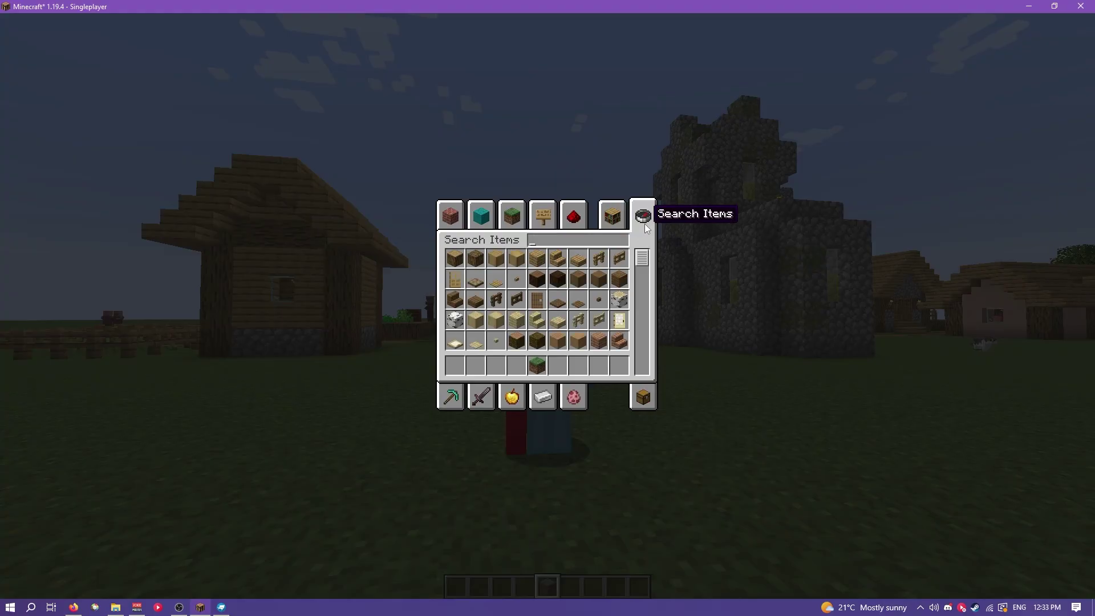
text(spy)
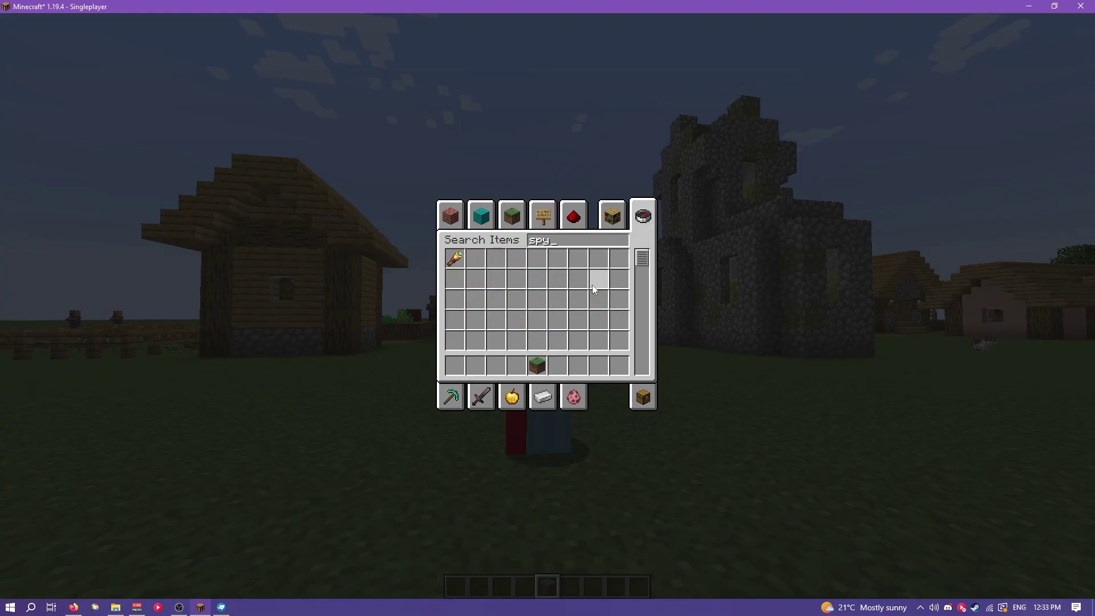
key(Escape)
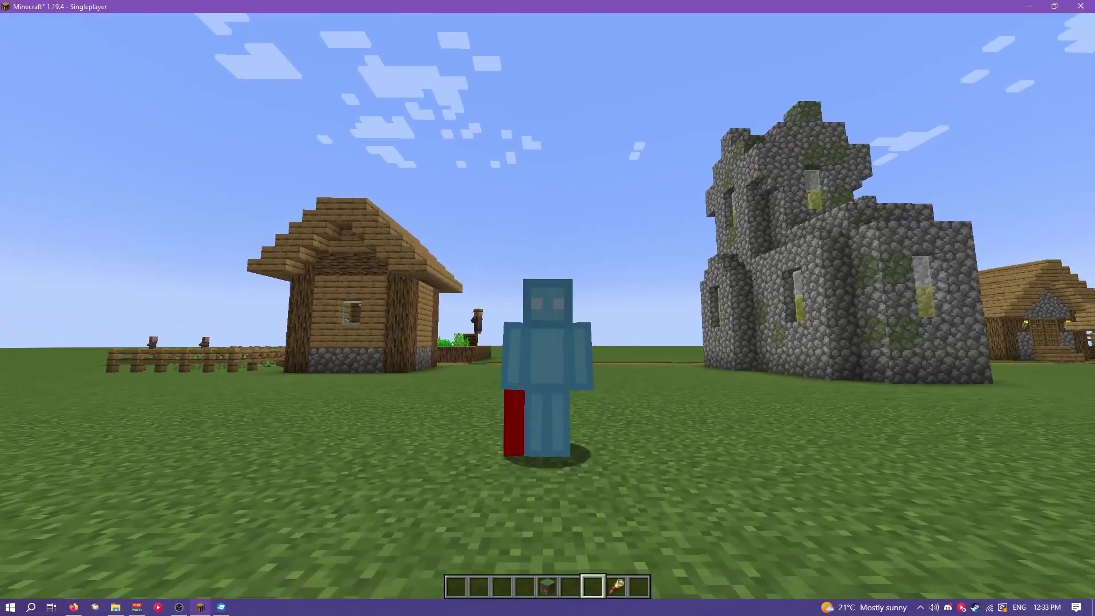
key(7)
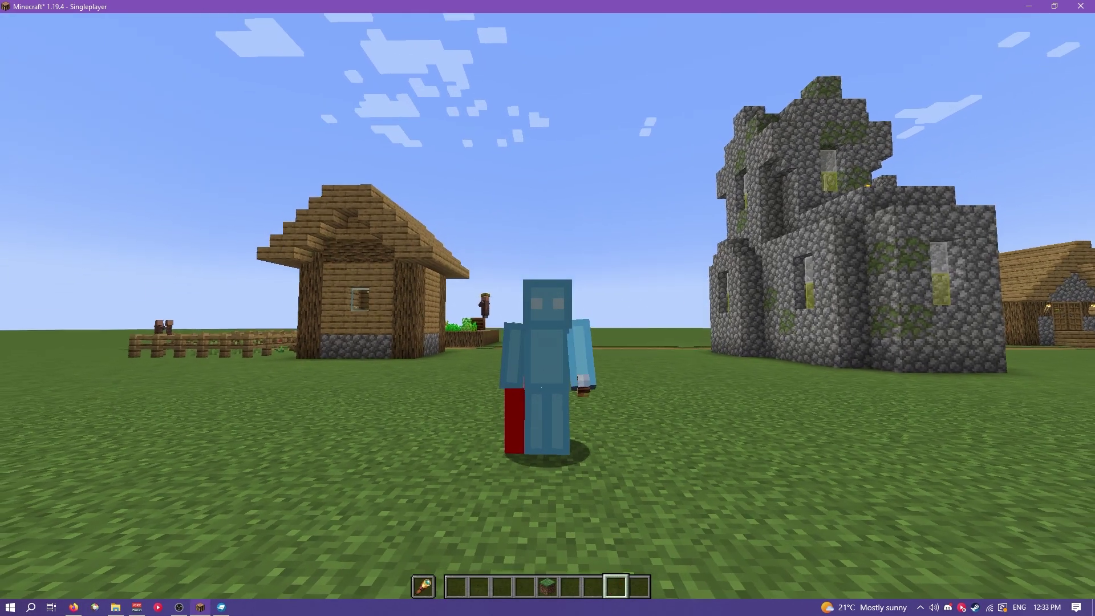
key(f)
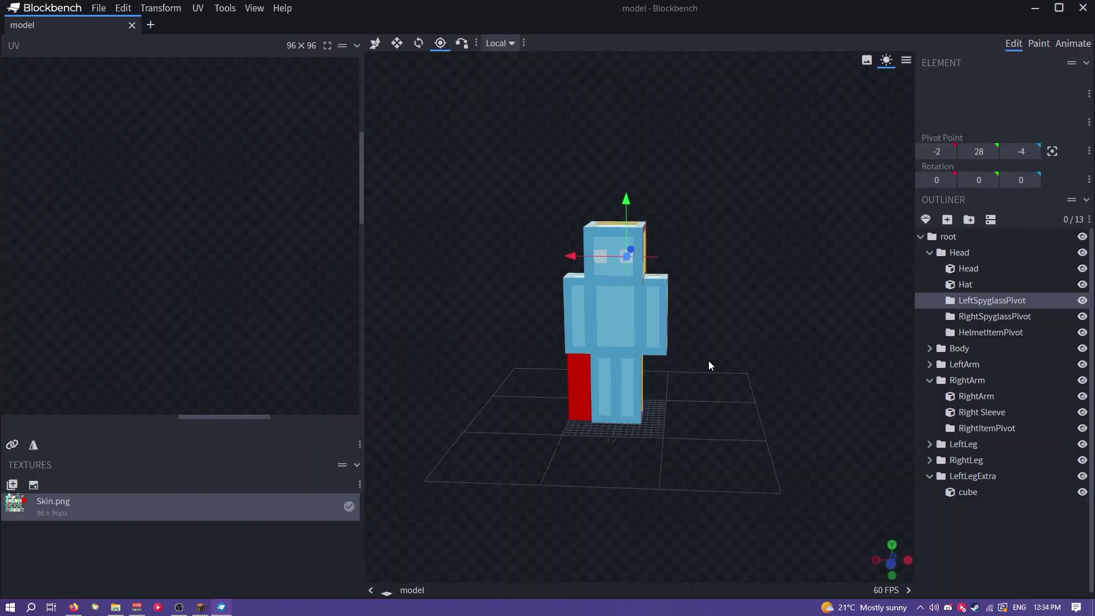
drag(708, 365, 822, 364)
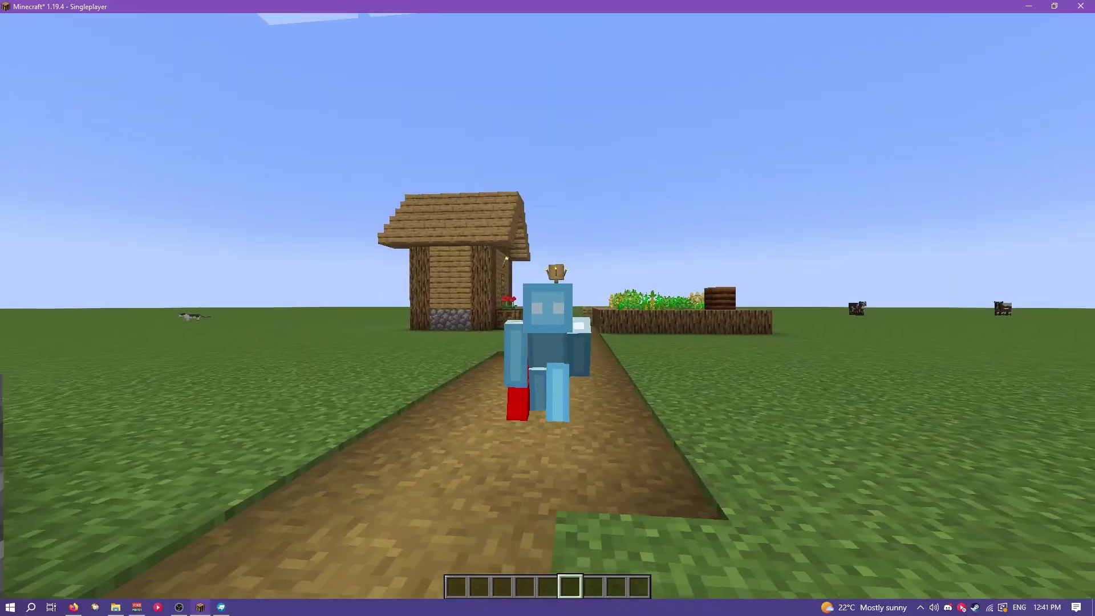
key(w)
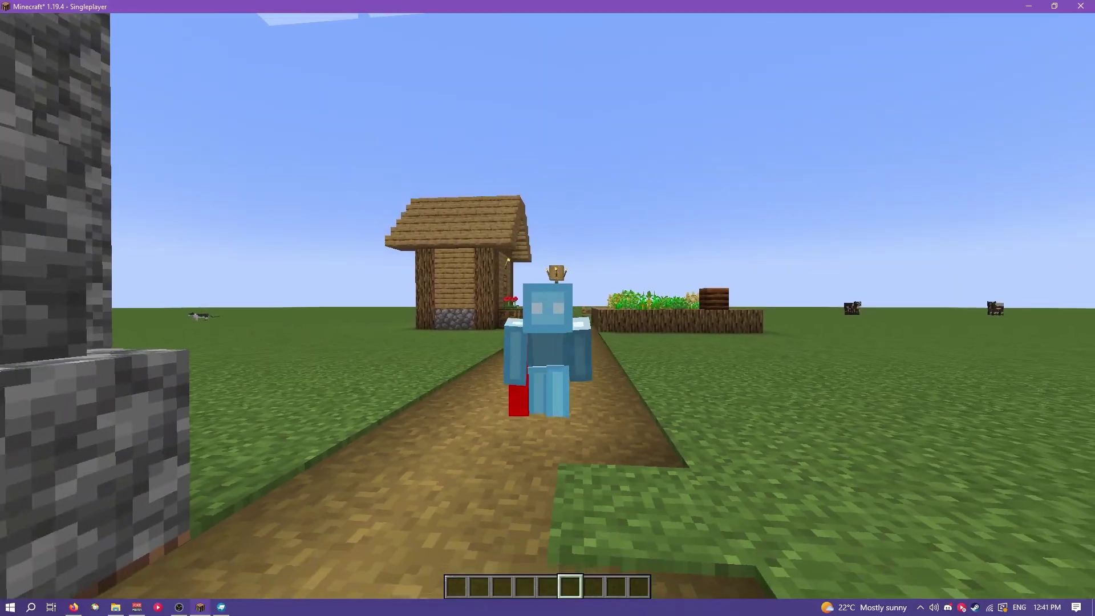
key(w)
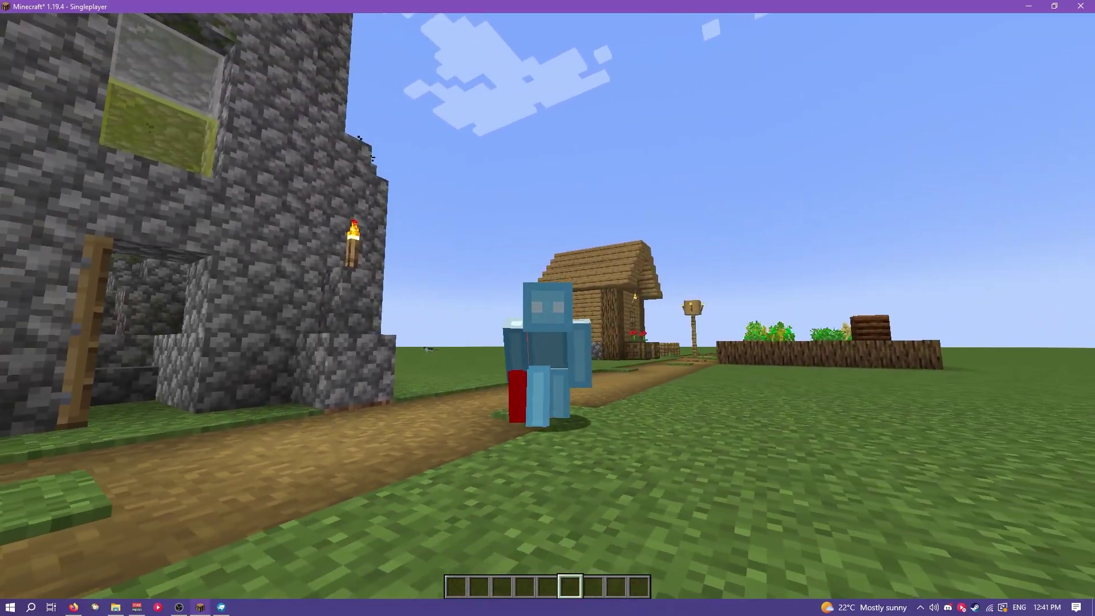
key(w)
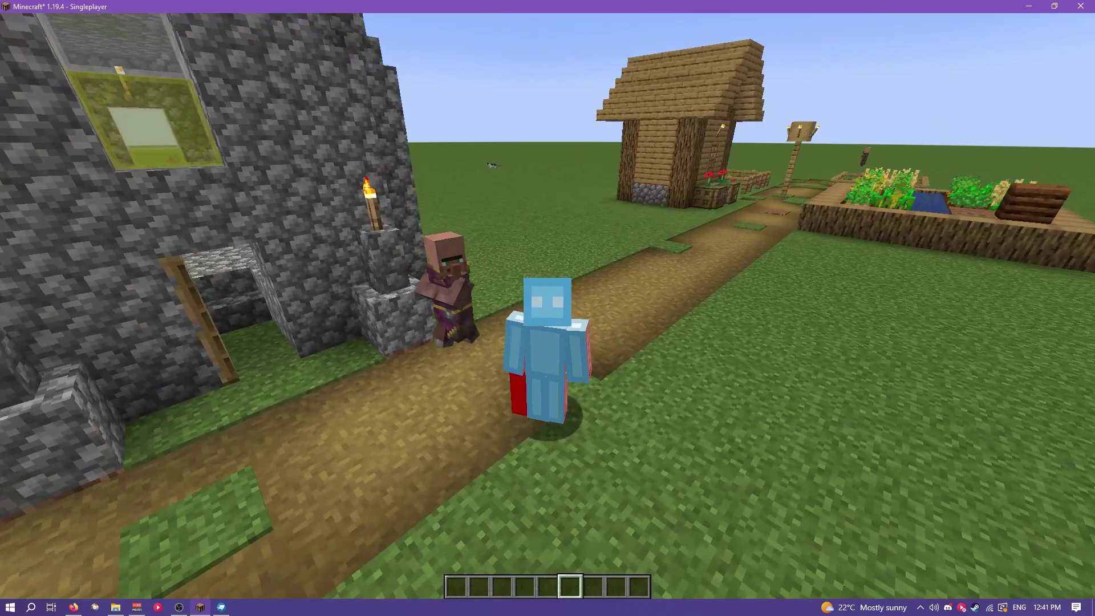
key(w)
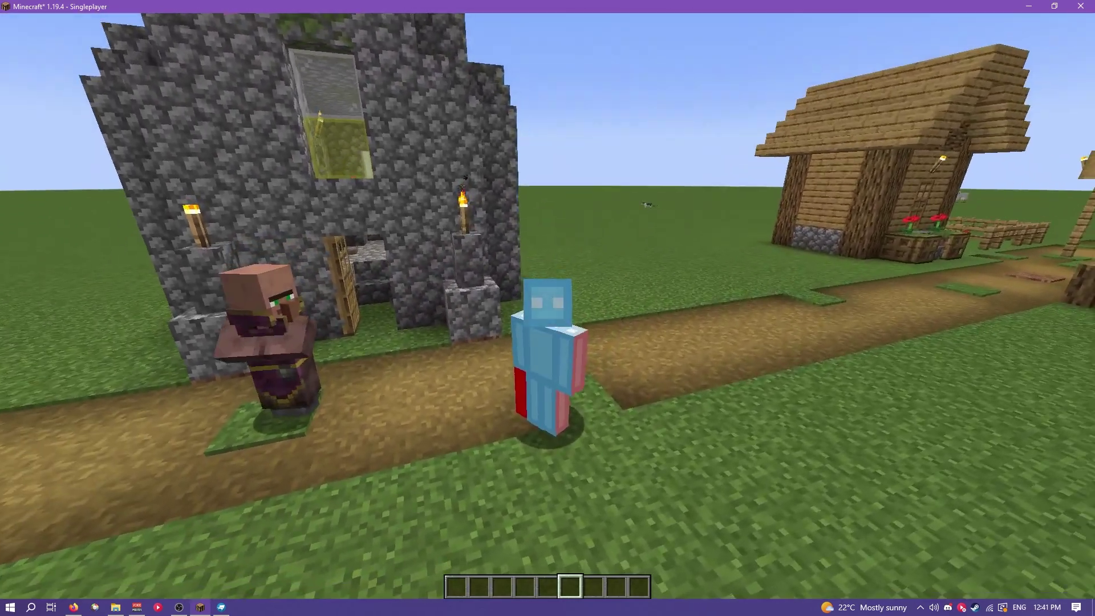
key(w)
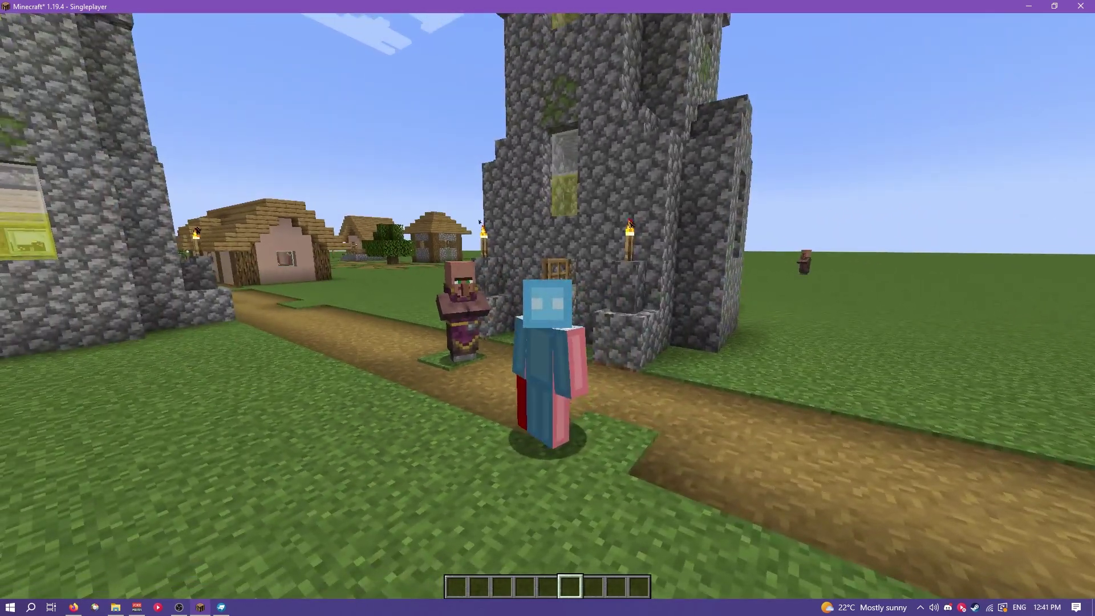